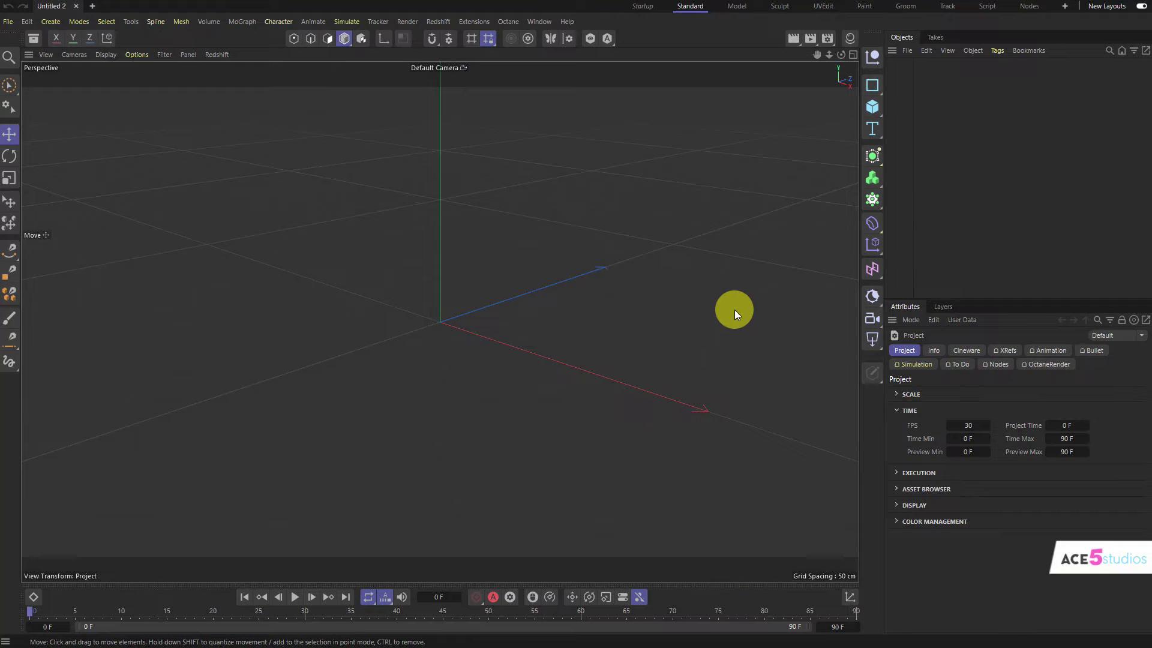
Create a sphere and place it inside a new Cloner
{"action": "left_click_drag", "start_coordinate": [871, 106], "coordinate": [997, 170]}
{"action": "left_click", "coordinate": [998, 171]}
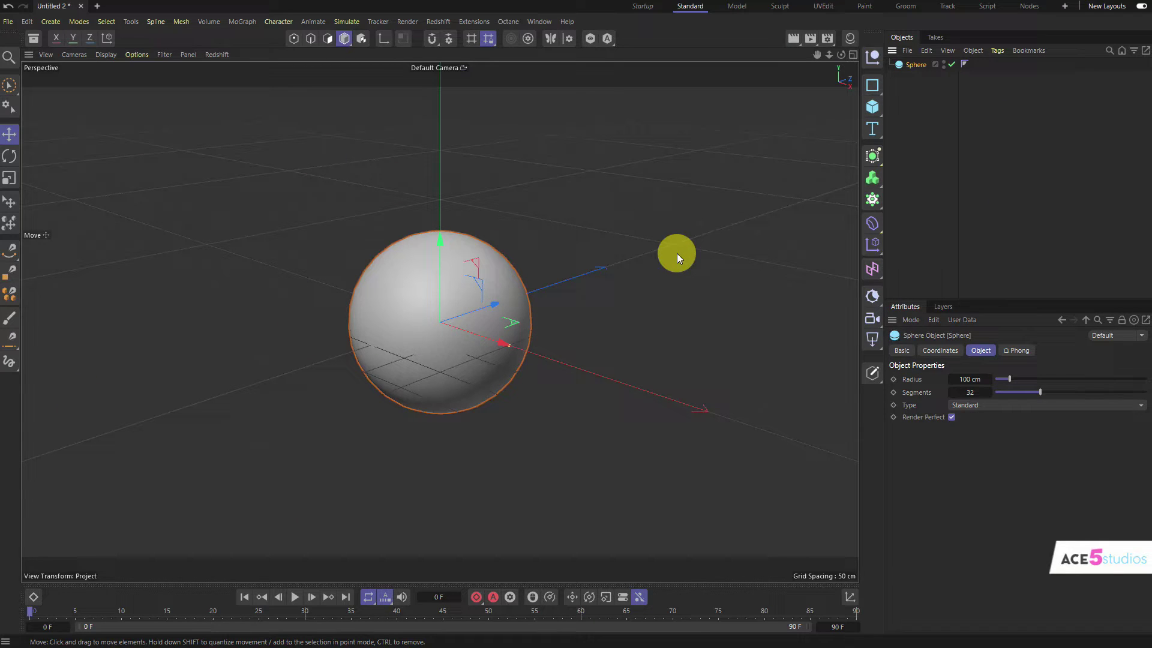
{"action": "left_click", "coordinate": [872, 200], "text": "alt"}
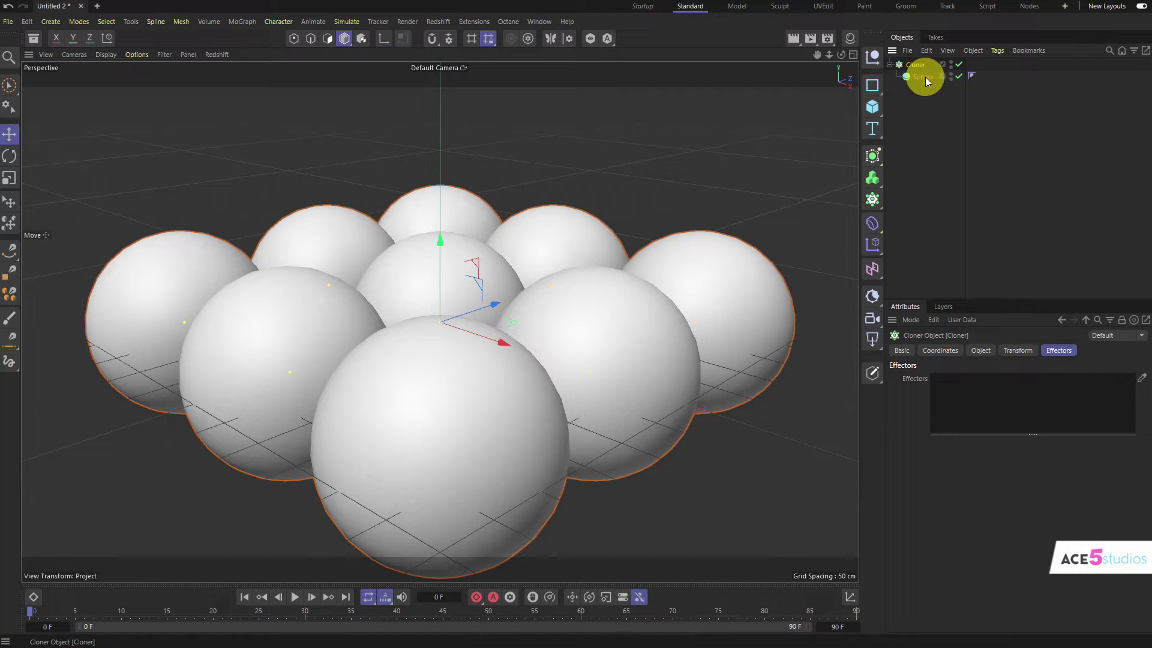
Set the Cloner to Honeycomb mode with the Y (XZ) orientation so the clones lie flat
{"action": "left_click", "coordinate": [982, 351]}
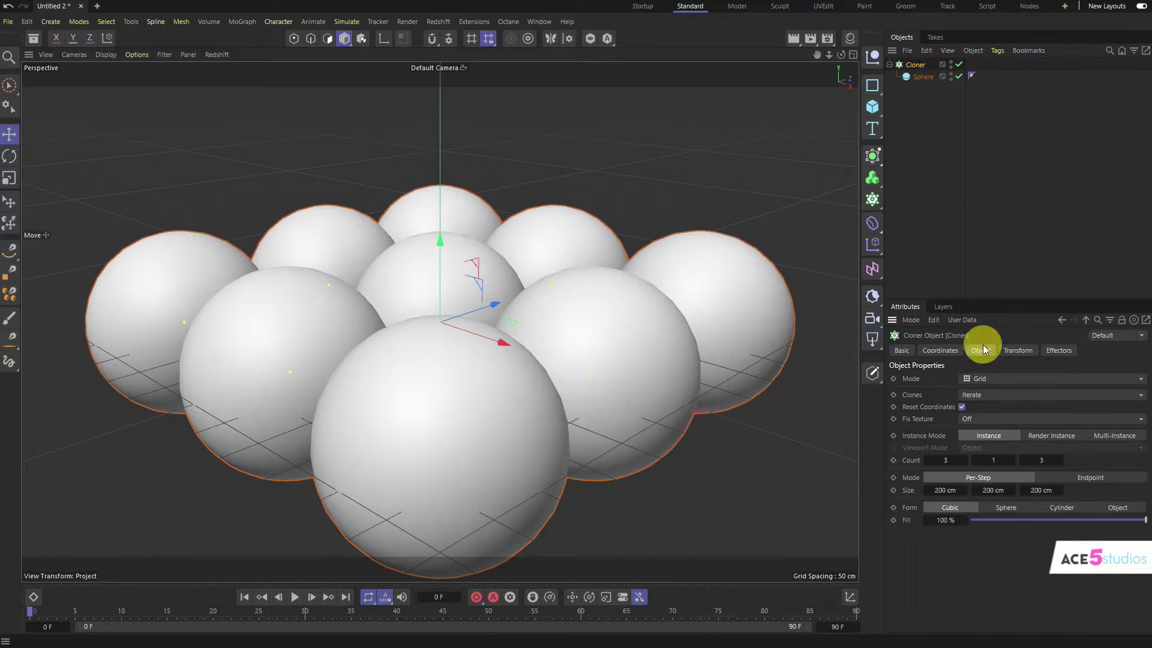
{"action": "left_click", "coordinate": [1020, 378]}
{"action": "left_click", "coordinate": [991, 444]}
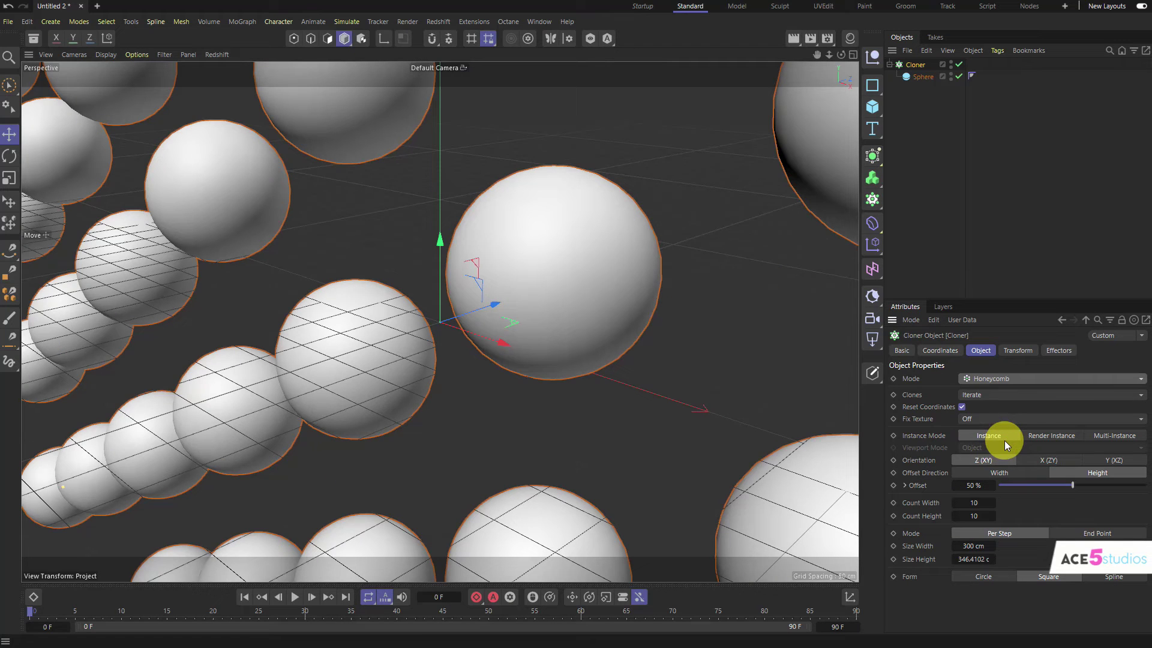
{"action": "left_click", "coordinate": [1129, 461]}
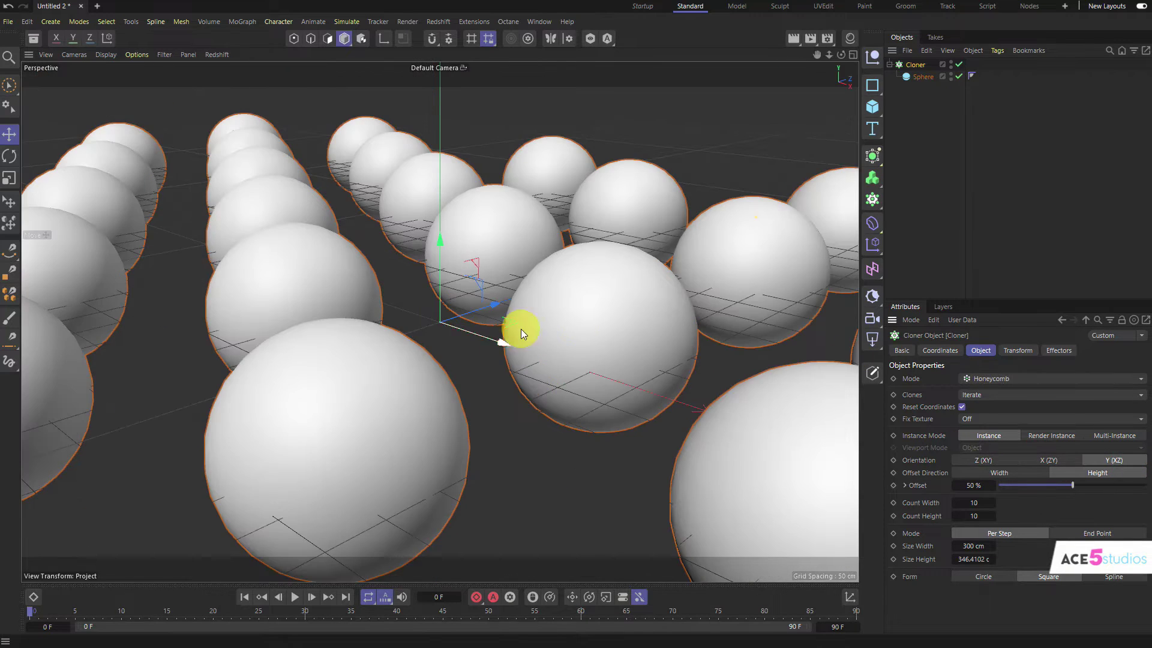
{"action": "right_click_drag", "start_coordinate": [680, 306], "coordinate": [528, 340], "text": "alt"}
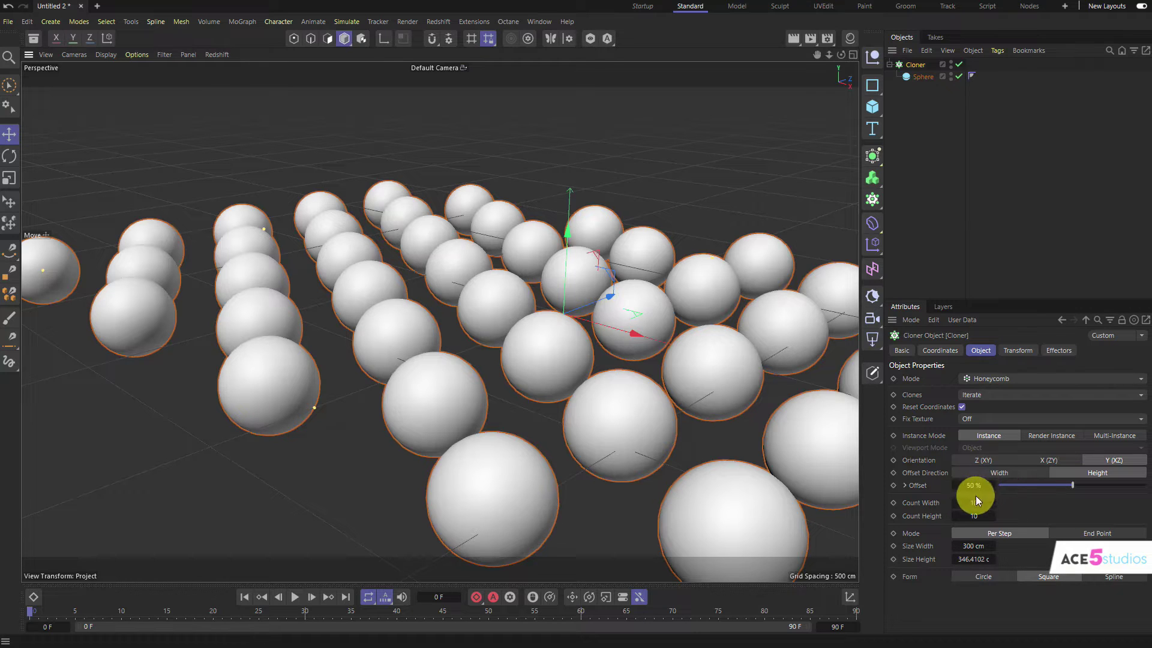
Set the honeycomb's form to Circle with a count width of 4 and a count height of 5
{"action": "left_click", "coordinate": [982, 578]}
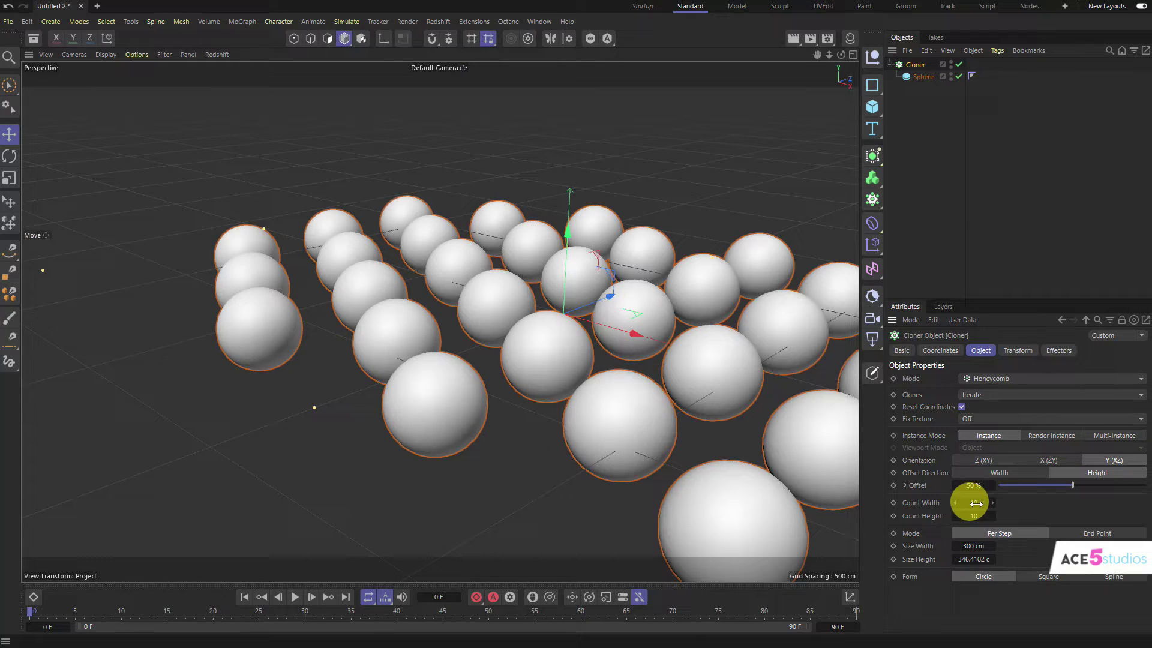
{"action": "mouse_move", "coordinate": [970, 502]}
{"action": "left_mouse_down"}
{"action": "mouse_move", "coordinate": [960, 503]}
{"action": "mouse_move", "coordinate": [977, 516]}
{"action": "left_mouse_up"}
{"action": "mouse_move", "coordinate": [625, 316]}
{"action": "left_mouse_down", "text": "alt"}
{"action": "mouse_move", "coordinate": [693, 400]}
{"action": "mouse_move", "coordinate": [586, 288]}
{"action": "mouse_move", "coordinate": [545, 318]}
{"action": "mouse_move", "coordinate": [513, 294]}
{"action": "mouse_move", "coordinate": [585, 317]}
{"action": "mouse_move", "coordinate": [428, 348]}
{"action": "left_mouse_up", "text": "alt"}
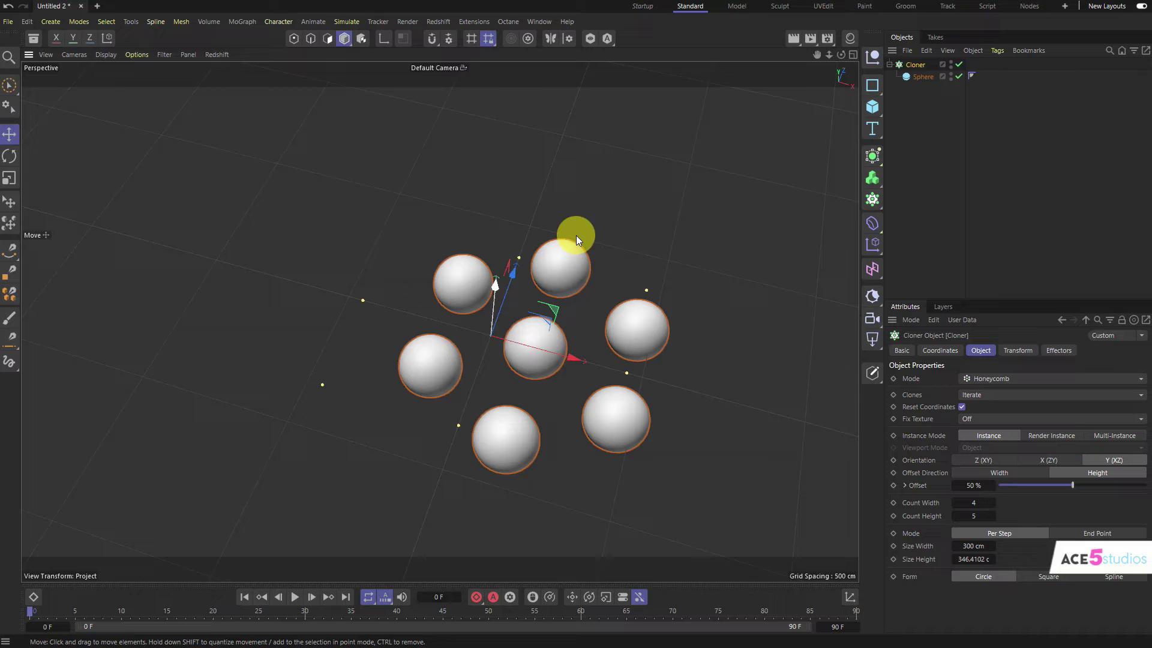
Add a Tracer linked to the Cloner and set its tracing mode to Connect All Objects
{"action": "left_click", "coordinate": [872, 202]}
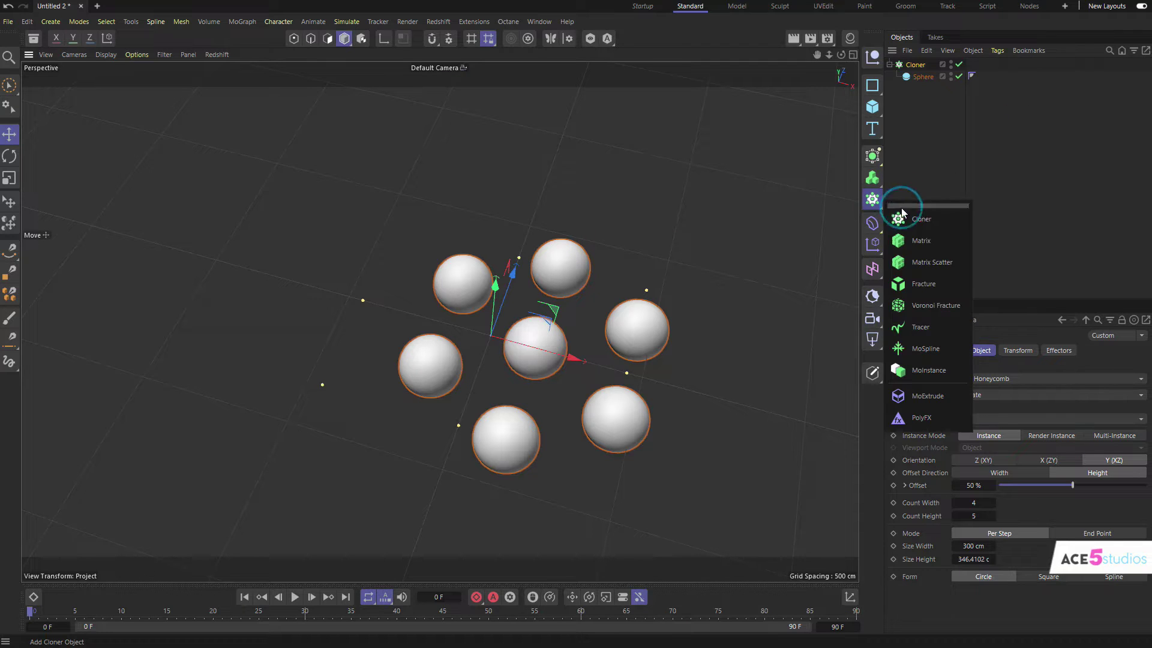
{"action": "left_click", "coordinate": [945, 325]}
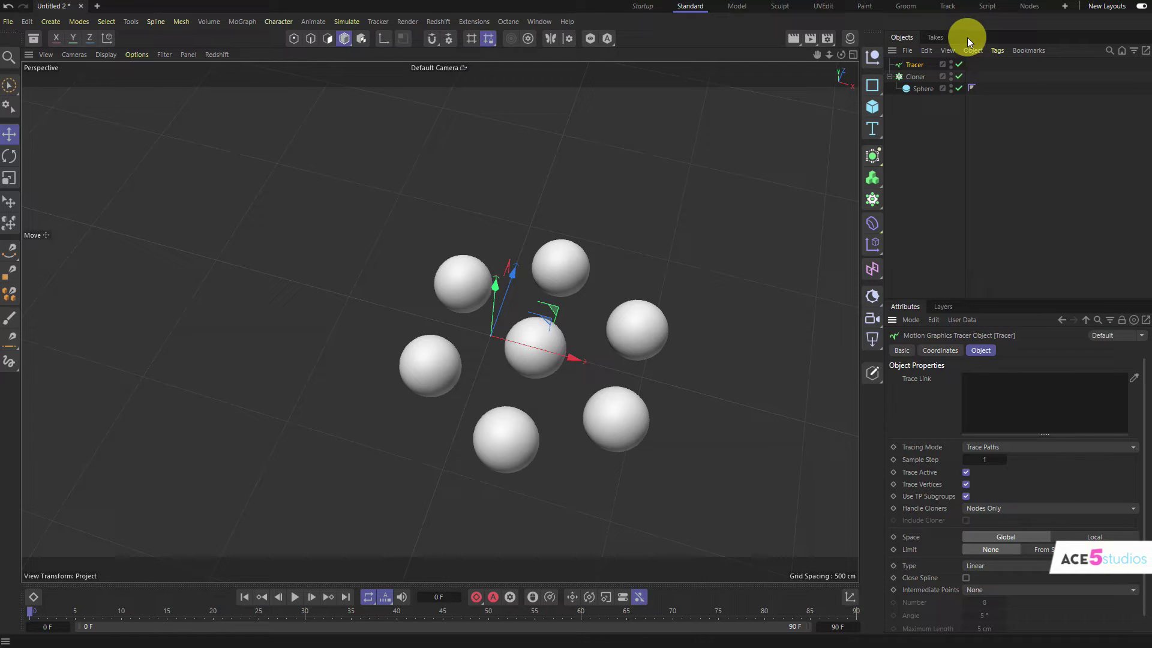
{"action": "left_click_drag", "start_coordinate": [1007, 394], "coordinate": [1008, 394]}
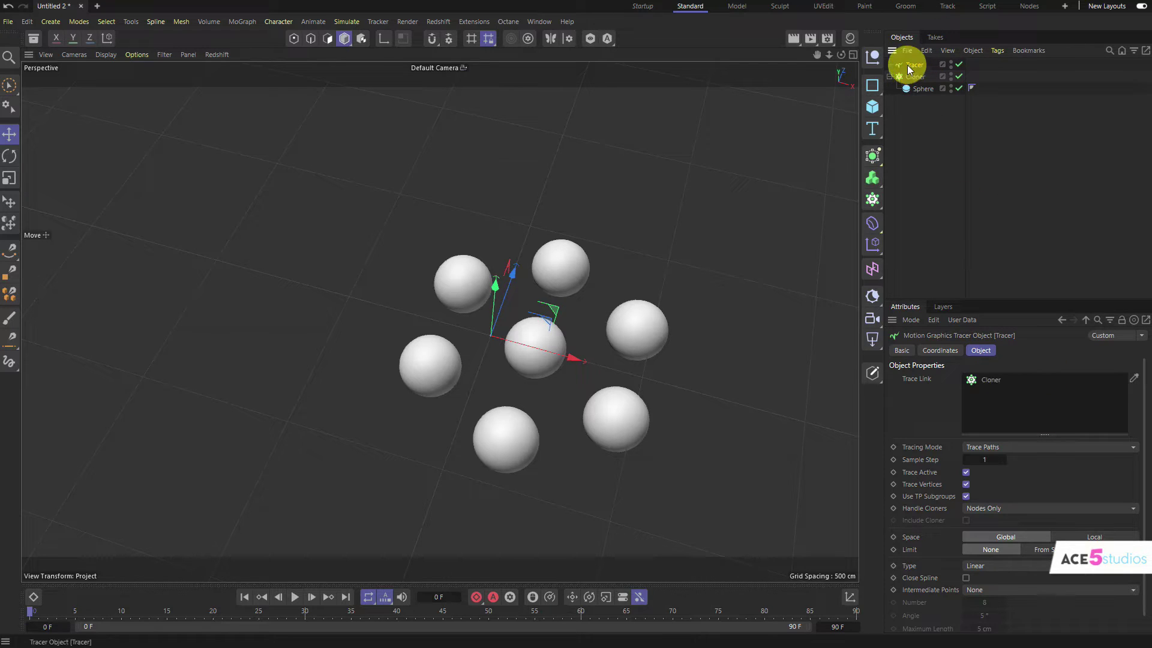
{"action": "left_click", "coordinate": [982, 447]}
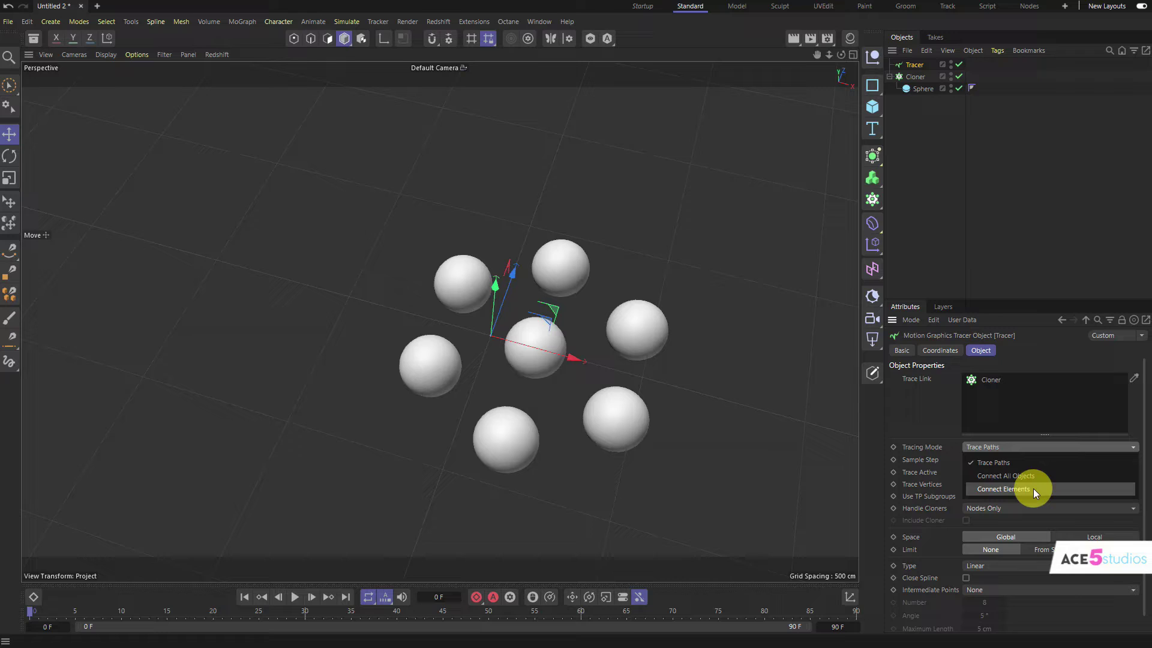
{"action": "left_click", "coordinate": [1008, 476]}
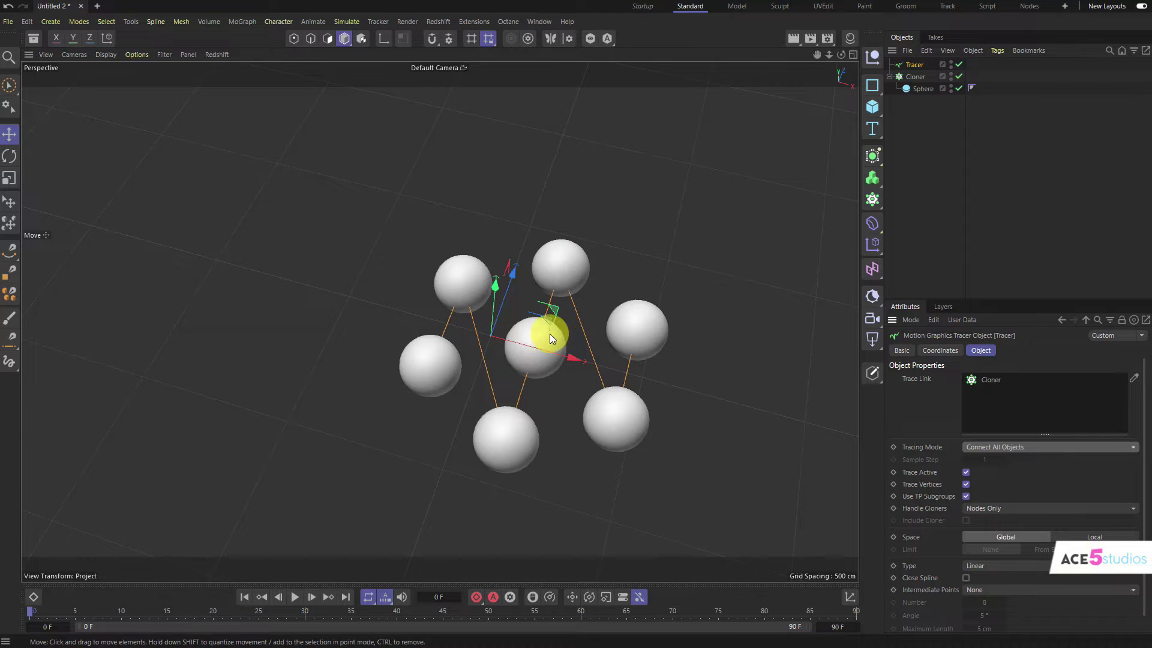
{"action": "mouse_move", "coordinate": [550, 333]}
{"action": "left_mouse_down", "text": "alt"}
{"action": "mouse_move", "coordinate": [586, 162]}
{"action": "mouse_move", "coordinate": [531, 334]}
{"action": "left_mouse_up", "text": "alt"}
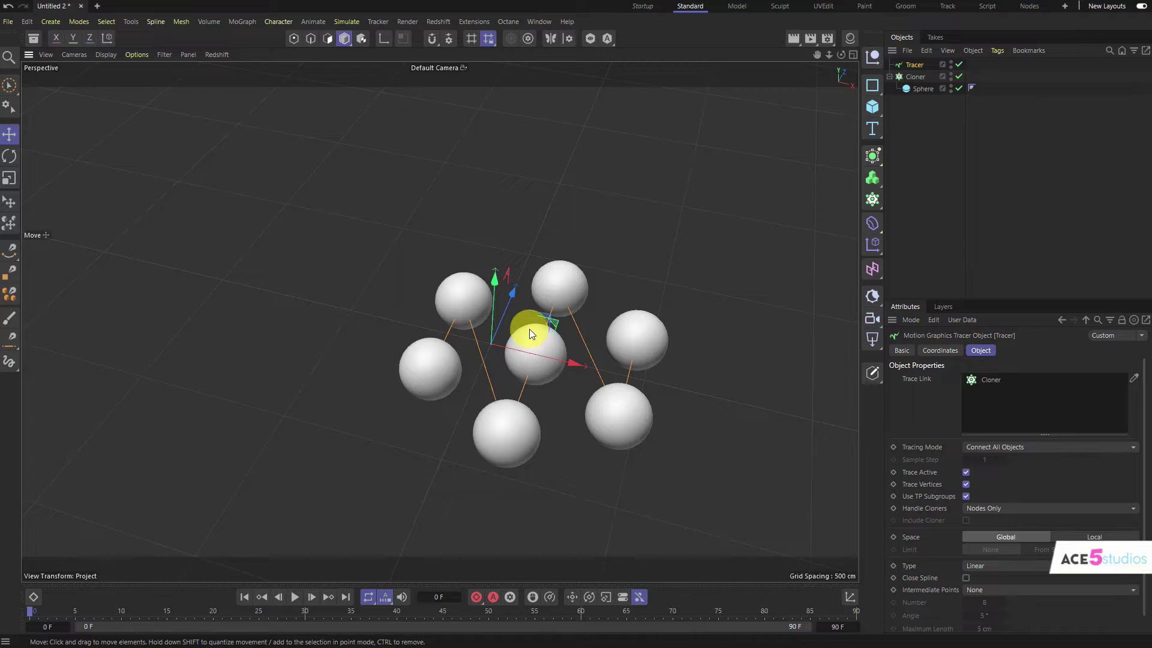
Add a Random effector to the Cloner and increase its position offsets to scatter the spheres further
{"action": "left_click", "coordinate": [914, 78]}
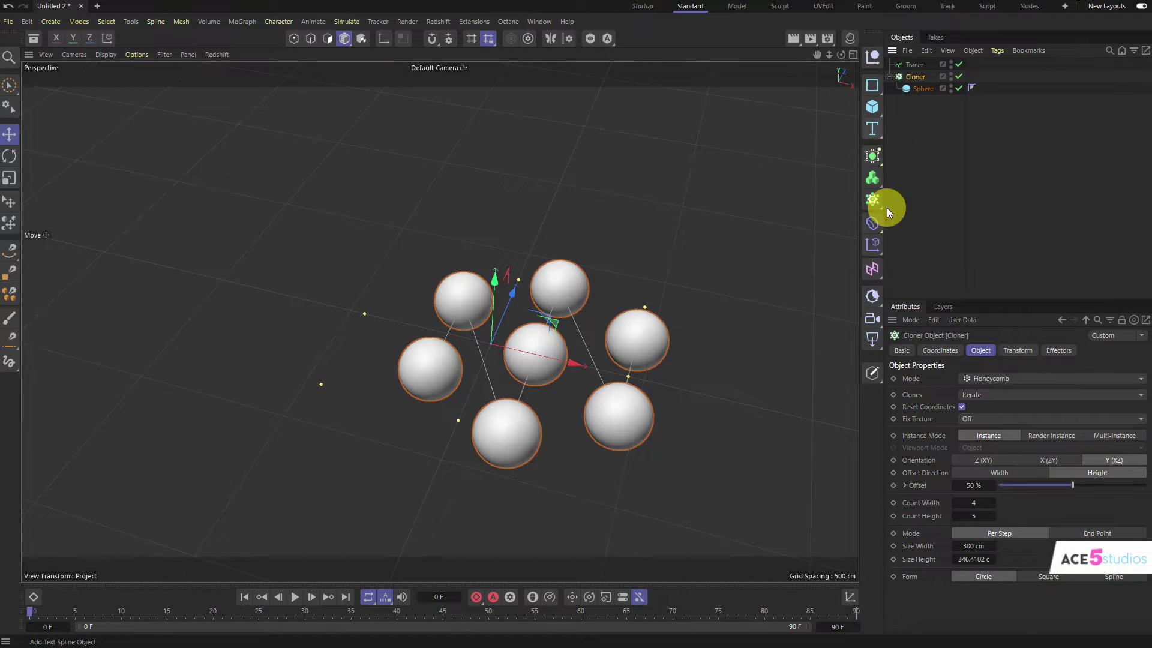
{"action": "left_click_drag", "start_coordinate": [873, 244], "coordinate": [975, 332]}
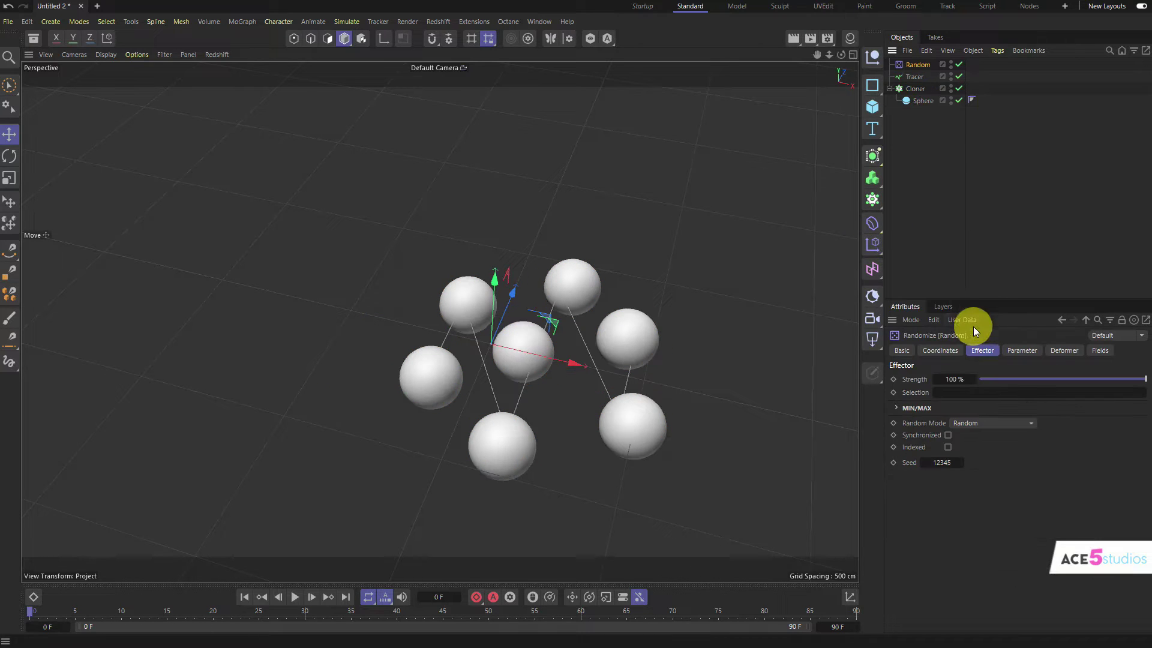
{"action": "left_click", "coordinate": [1022, 351]}
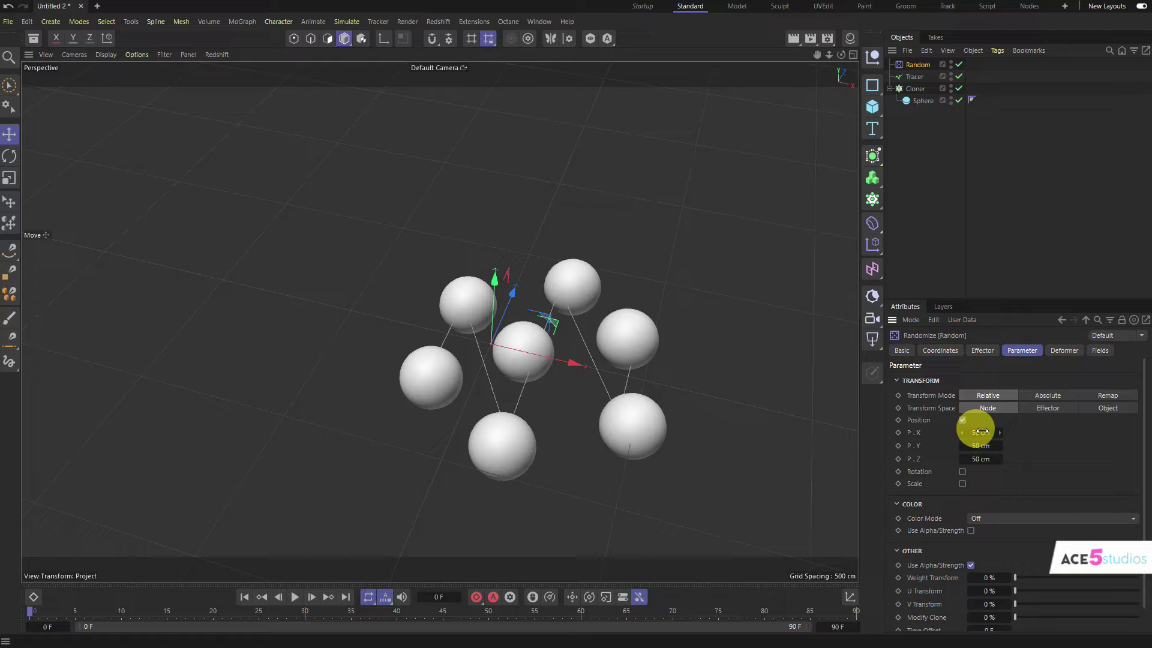
{"action": "mouse_move", "coordinate": [981, 431]}
{"action": "left_mouse_down"}
{"action": "mouse_move", "coordinate": [962, 461]}
{"action": "mouse_move", "coordinate": [980, 457]}
{"action": "mouse_move", "coordinate": [981, 483]}
{"action": "mouse_move", "coordinate": [966, 480]}
{"action": "left_mouse_up"}
{"action": "left_click_drag", "start_coordinate": [677, 301], "coordinate": [612, 240], "text": "alt"}
Set the Random effector's seed to 12347 for a different sphere arrangement
{"action": "left_click", "coordinate": [984, 351]}
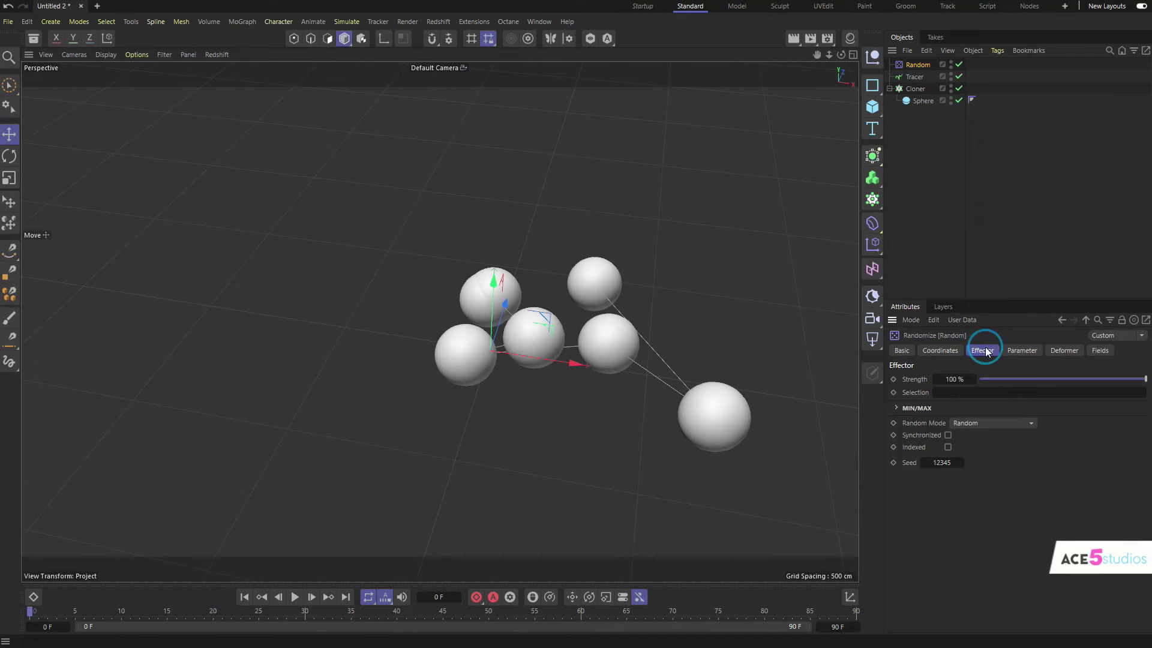
{"action": "left_click", "coordinate": [960, 463]}
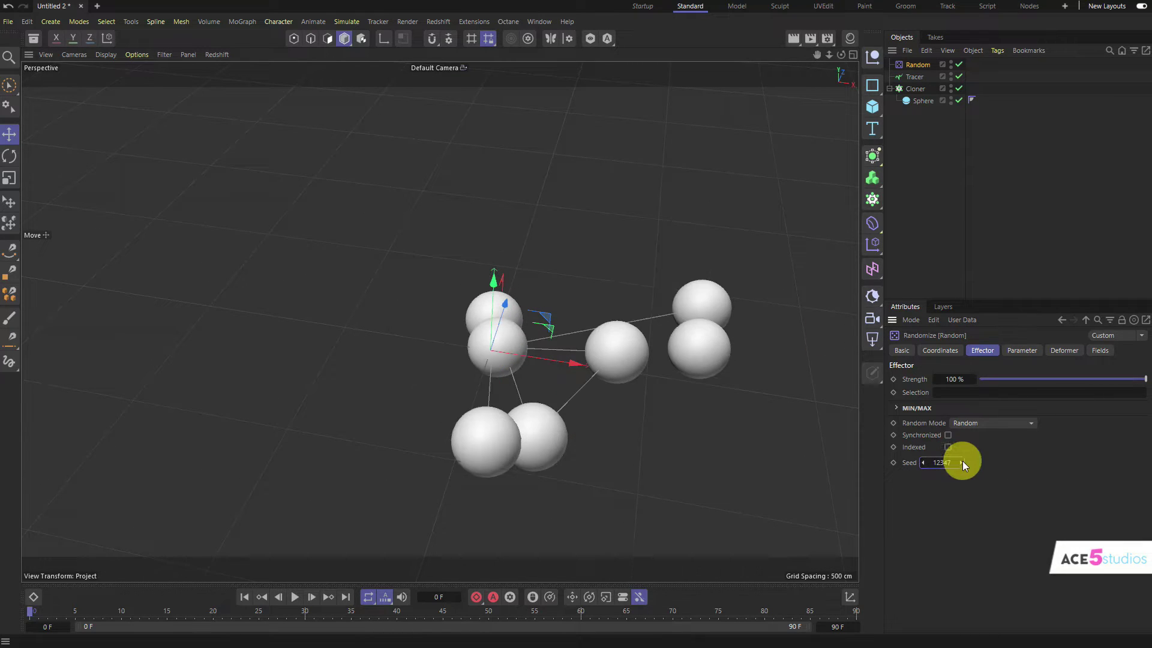
{"action": "left_click_drag", "start_coordinate": [569, 337], "coordinate": [524, 341], "text": "alt"}
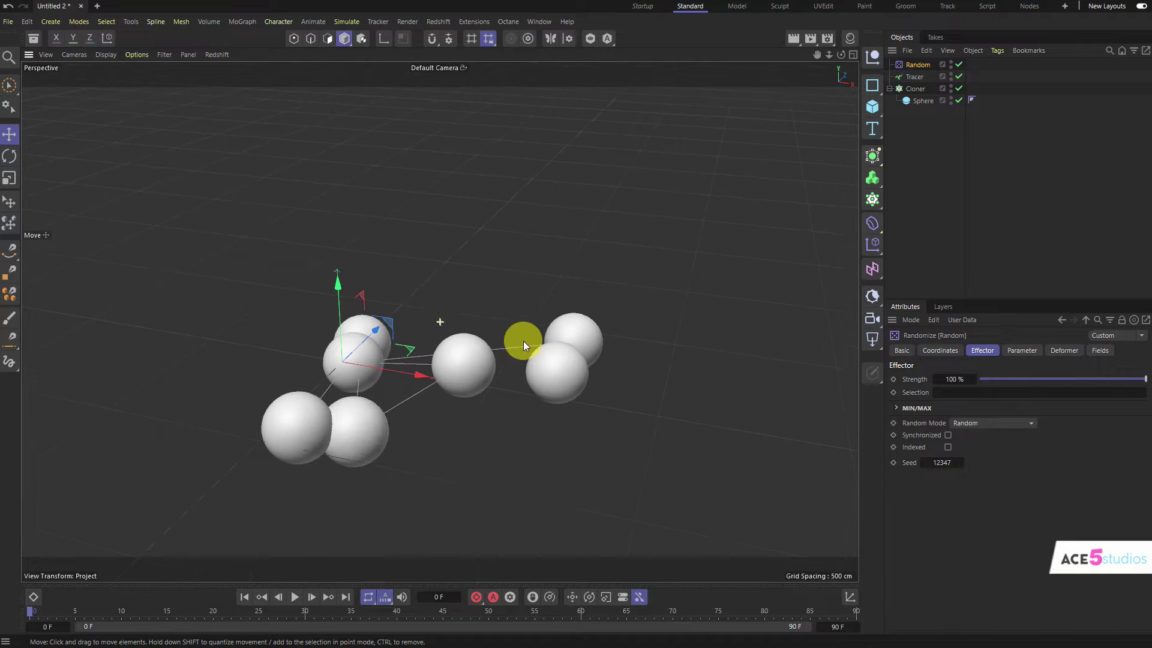
{"action": "left_click", "coordinate": [930, 162]}
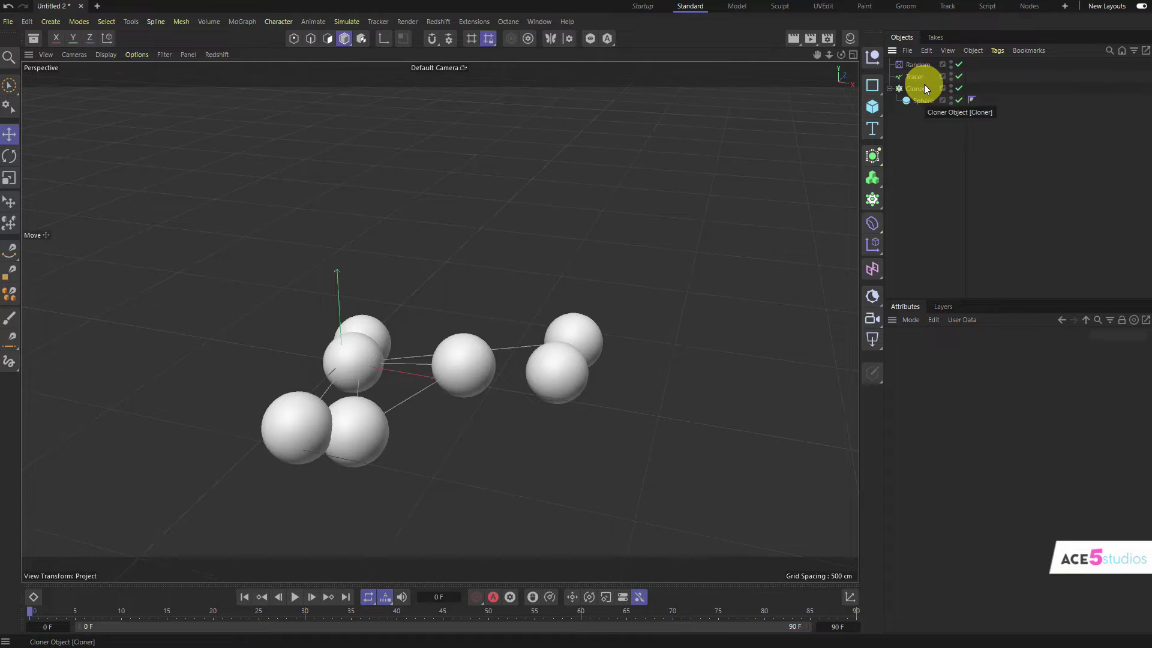
{"action": "left_click_drag", "start_coordinate": [531, 381], "coordinate": [496, 386], "text": "alt"}
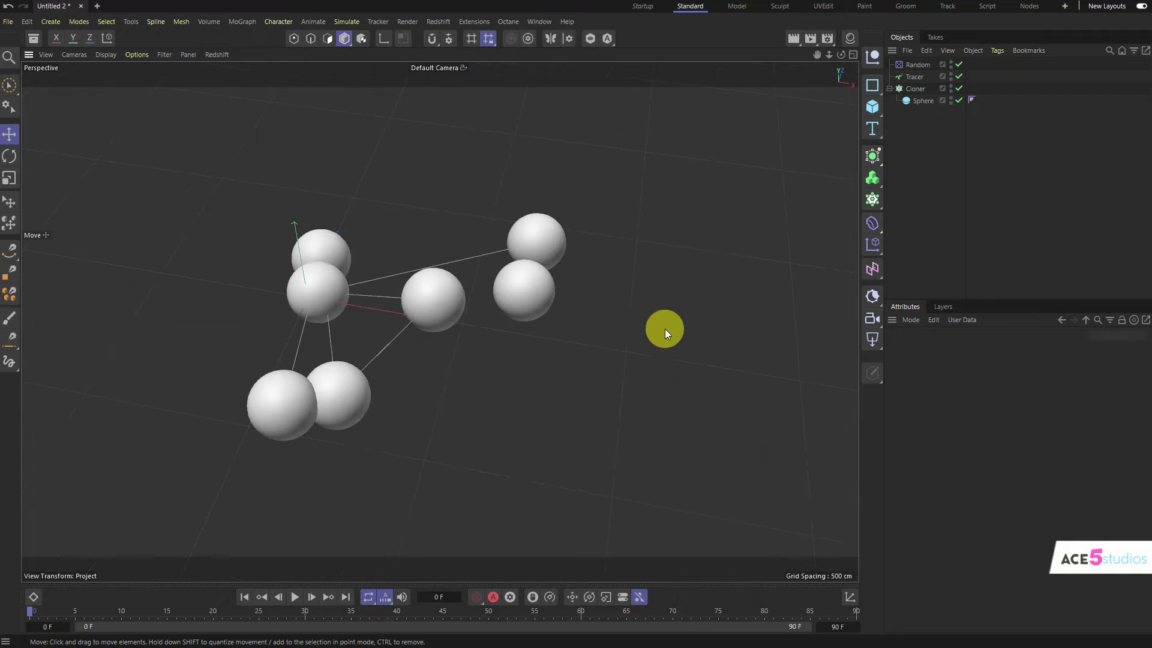
Add a second Random effector to the Cloner, set its random mode to Noise, and play the animation
{"action": "left_click", "coordinate": [917, 89]}
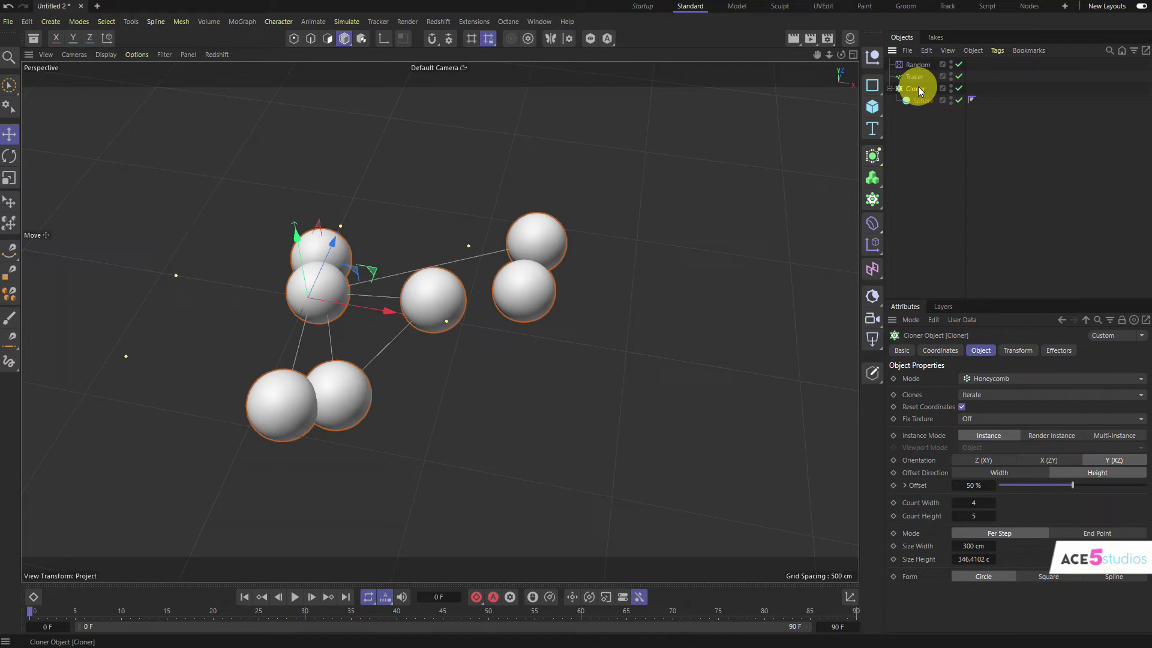
{"action": "left_click_drag", "start_coordinate": [871, 244], "coordinate": [1000, 328]}
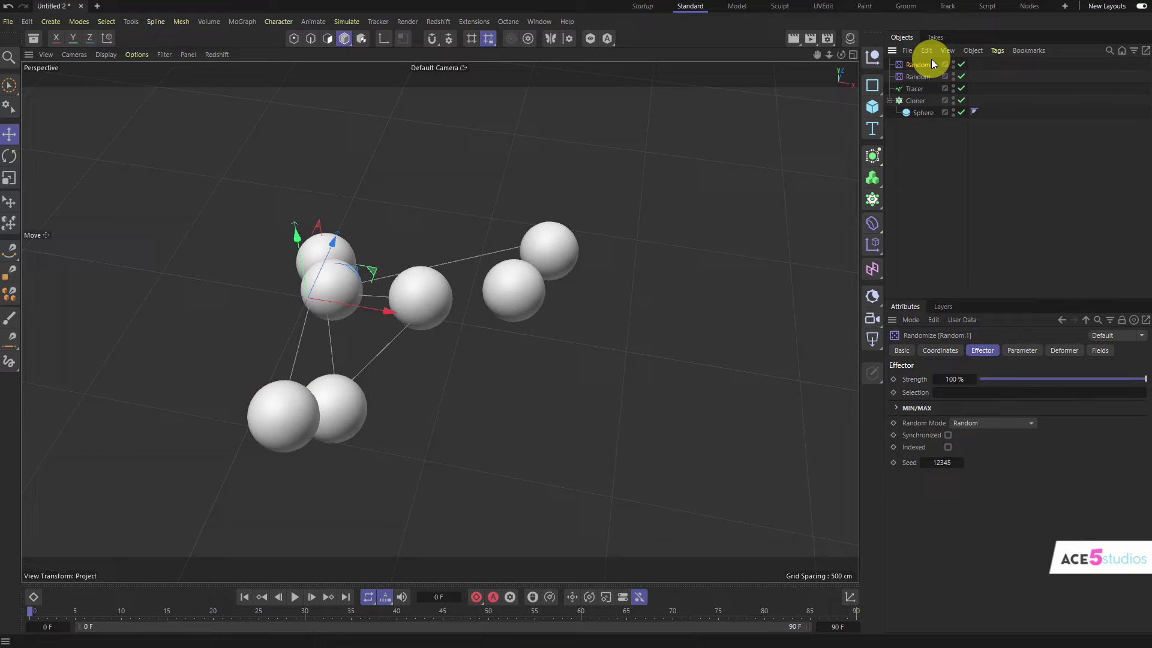
{"action": "left_click", "coordinate": [995, 424]}
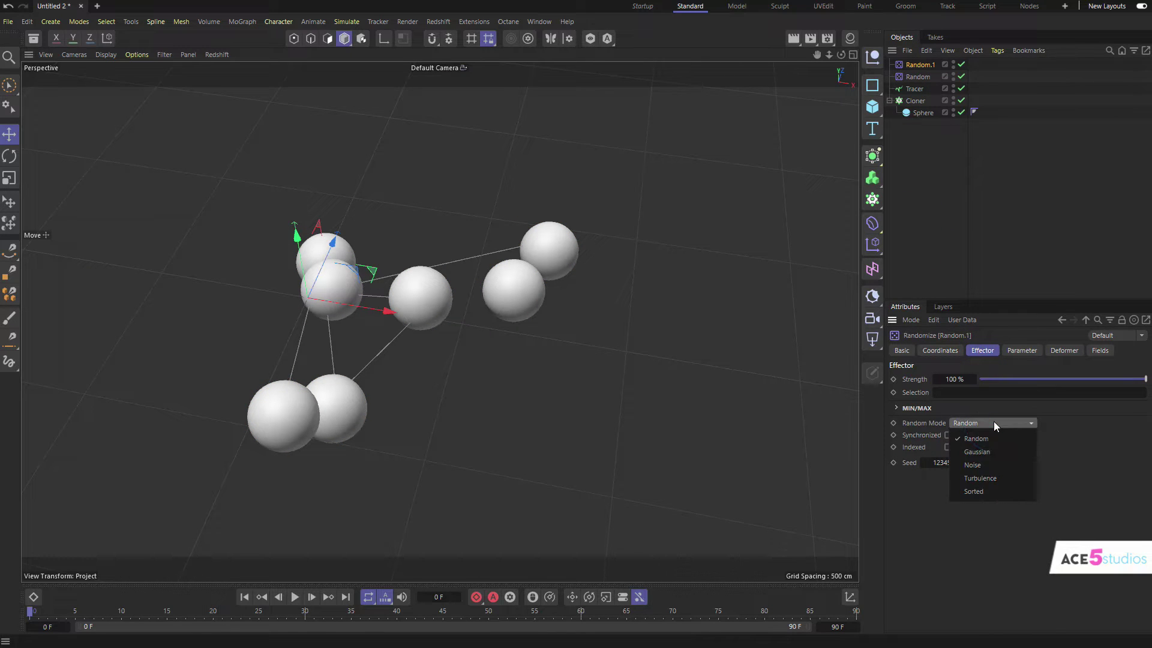
{"action": "left_click", "coordinate": [987, 466]}
{"action": "key", "text": "F8"}
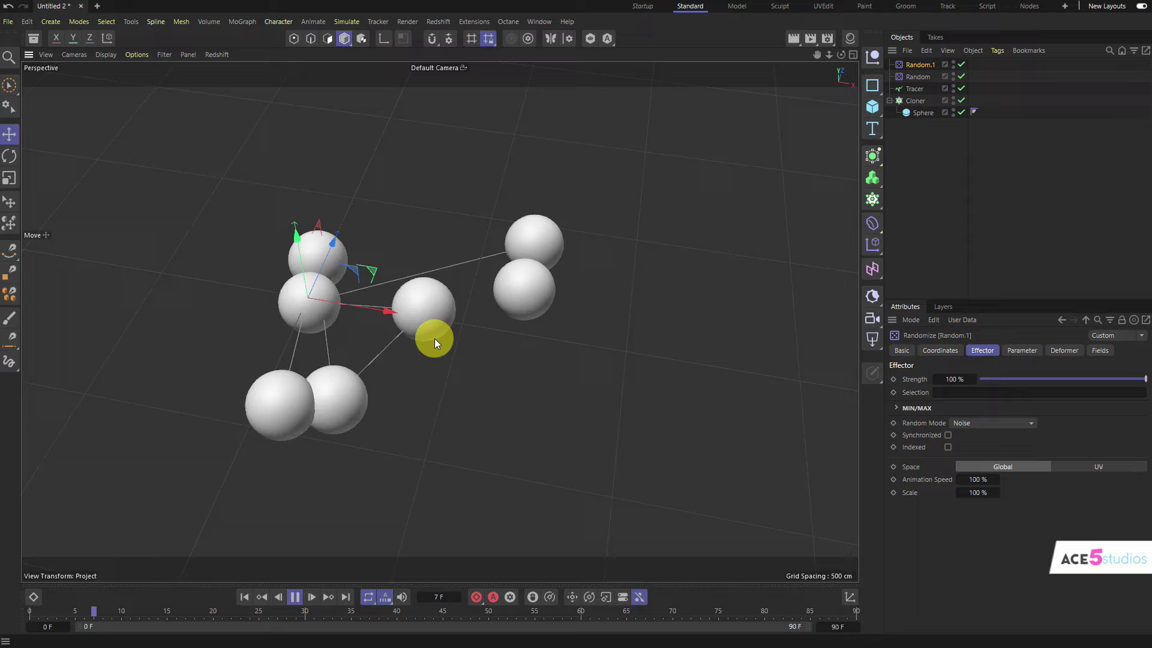
Set the second Random effector's position offsets to 240 cm in X, 346 cm in Y and 246 cm in Z
{"action": "left_click", "coordinate": [1020, 350]}
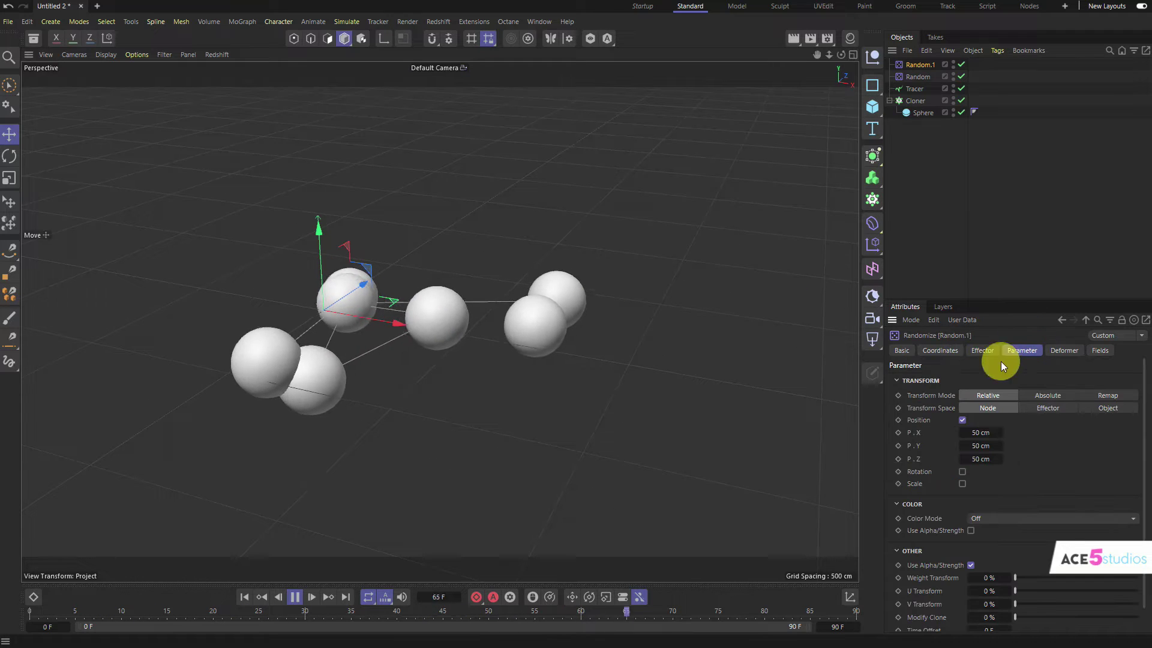
{"action": "left_click", "coordinate": [981, 433]}
{"action": "left_click", "coordinate": [980, 458]}
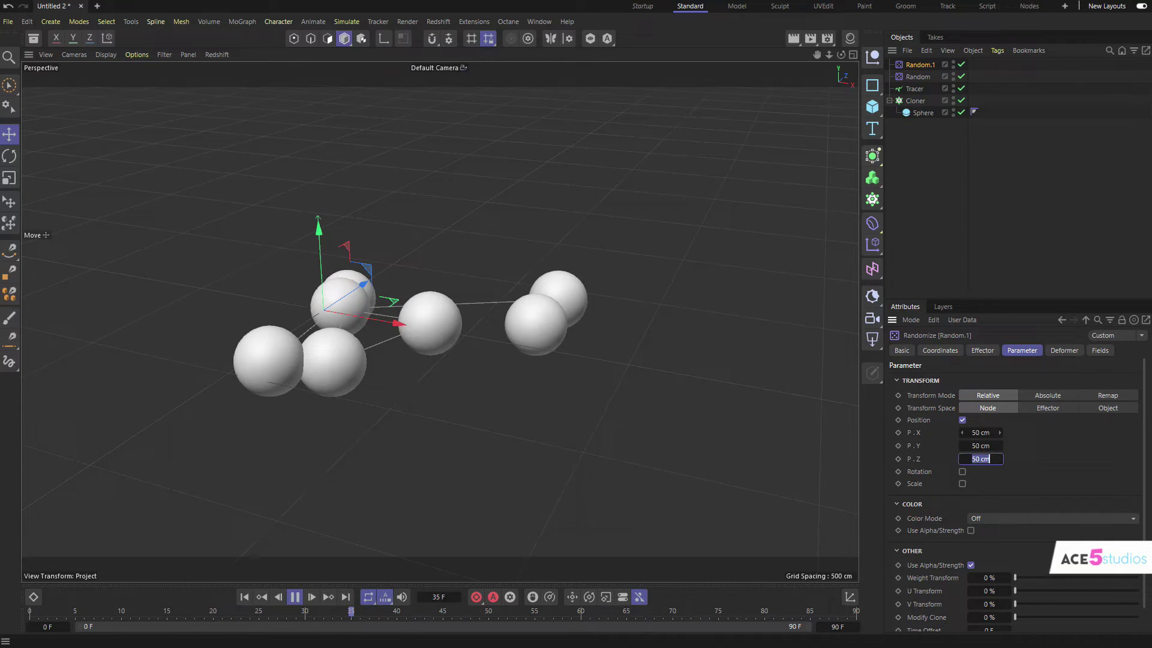
{"action": "left_click_drag", "start_coordinate": [980, 433], "coordinate": [1046, 432]}
{"action": "left_click_drag", "start_coordinate": [974, 448], "coordinate": [988, 457]}
{"action": "left_click_drag", "start_coordinate": [980, 432], "coordinate": [987, 433]}
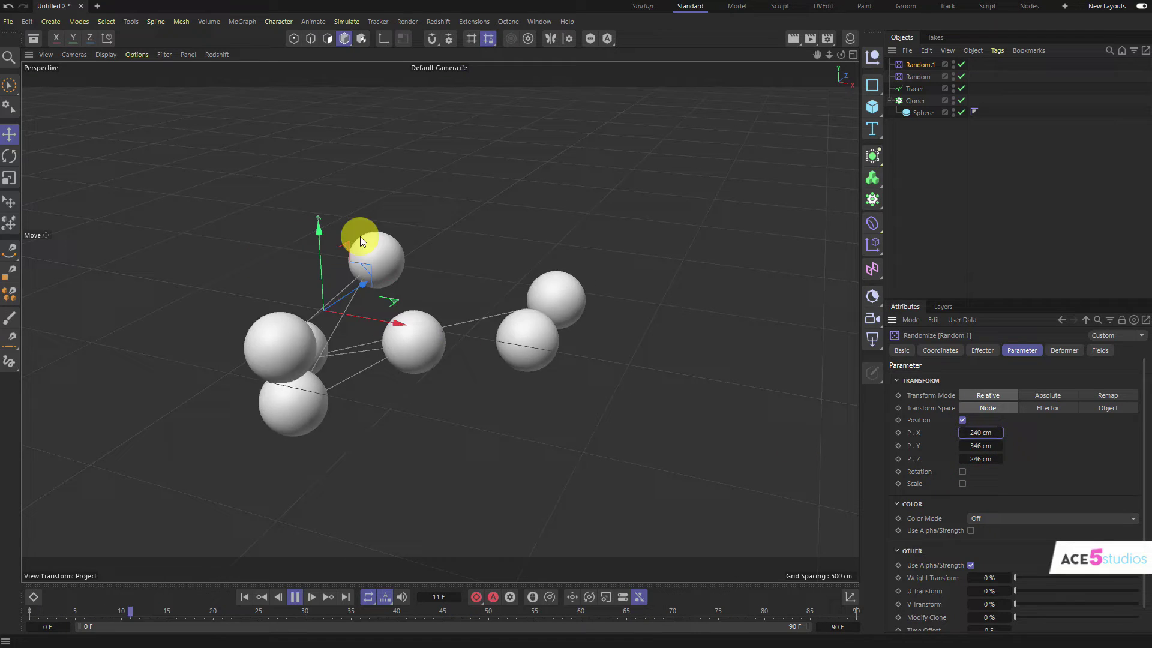
{"action": "left_click_drag", "start_coordinate": [436, 318], "coordinate": [720, 264], "text": "alt"}
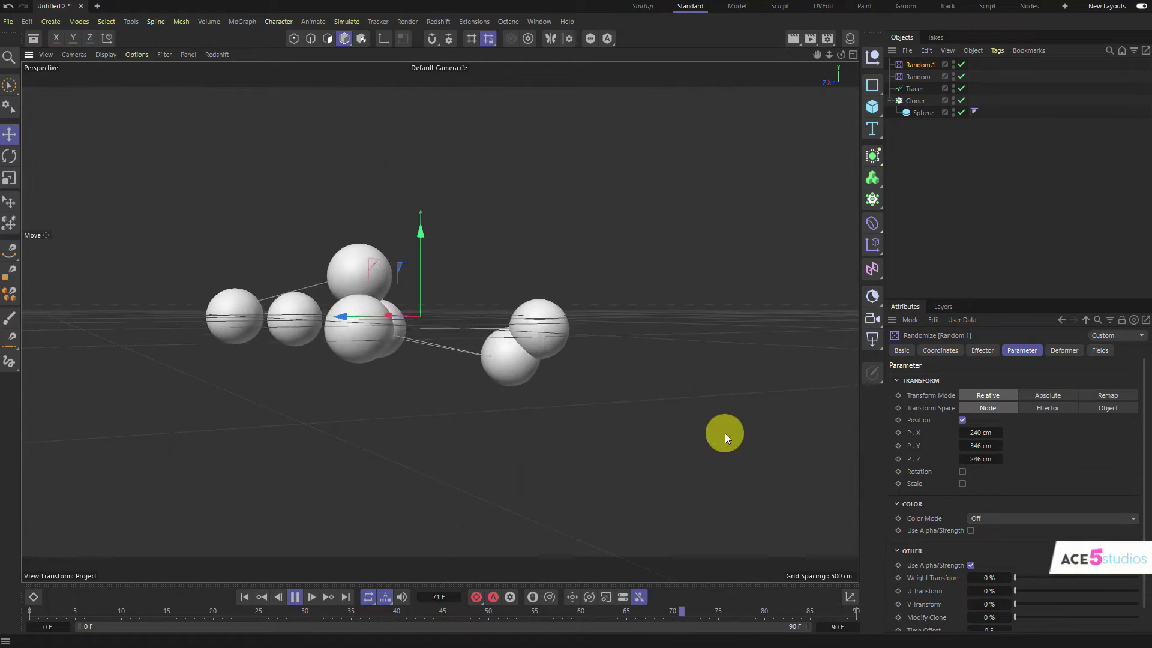
{"action": "left_click_drag", "start_coordinate": [420, 292], "coordinate": [324, 301], "text": "alt"}
Set the second Random effector's noise scale to 6 %
{"action": "left_click", "coordinate": [980, 352]}
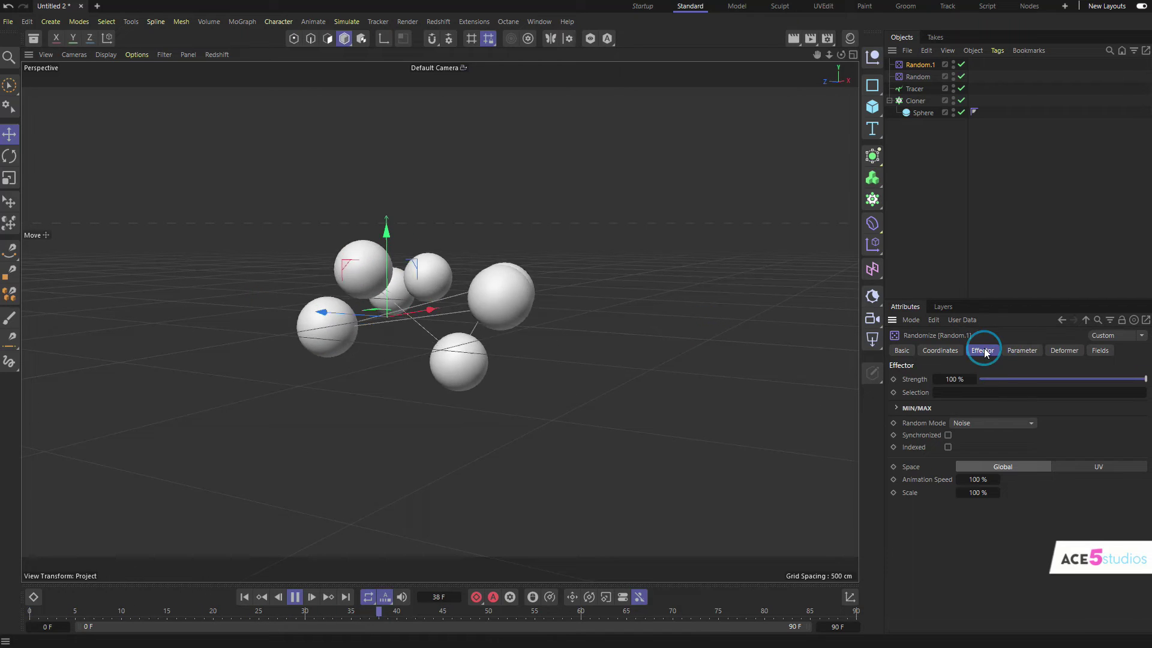
{"action": "left_click", "coordinate": [978, 493]}
{"action": "type", "text": "30"}
{"action": "key", "text": "Return"}
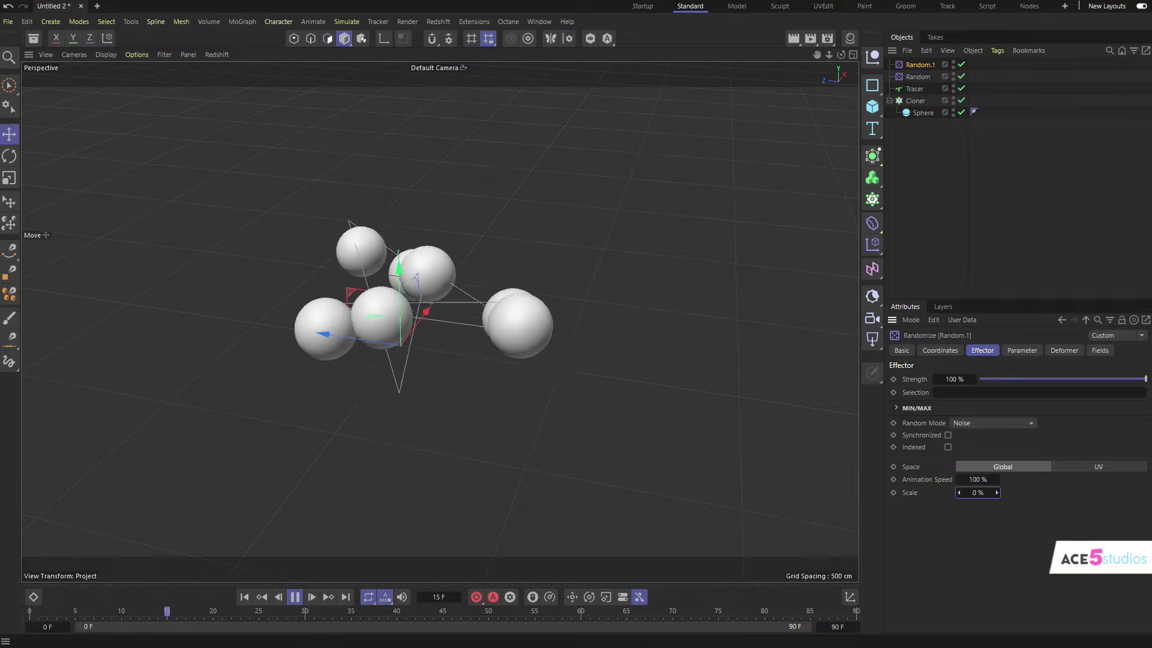
{"action": "double_click", "coordinate": [978, 493]}
{"action": "type", "text": "6"}
{"action": "key", "text": "Return"}
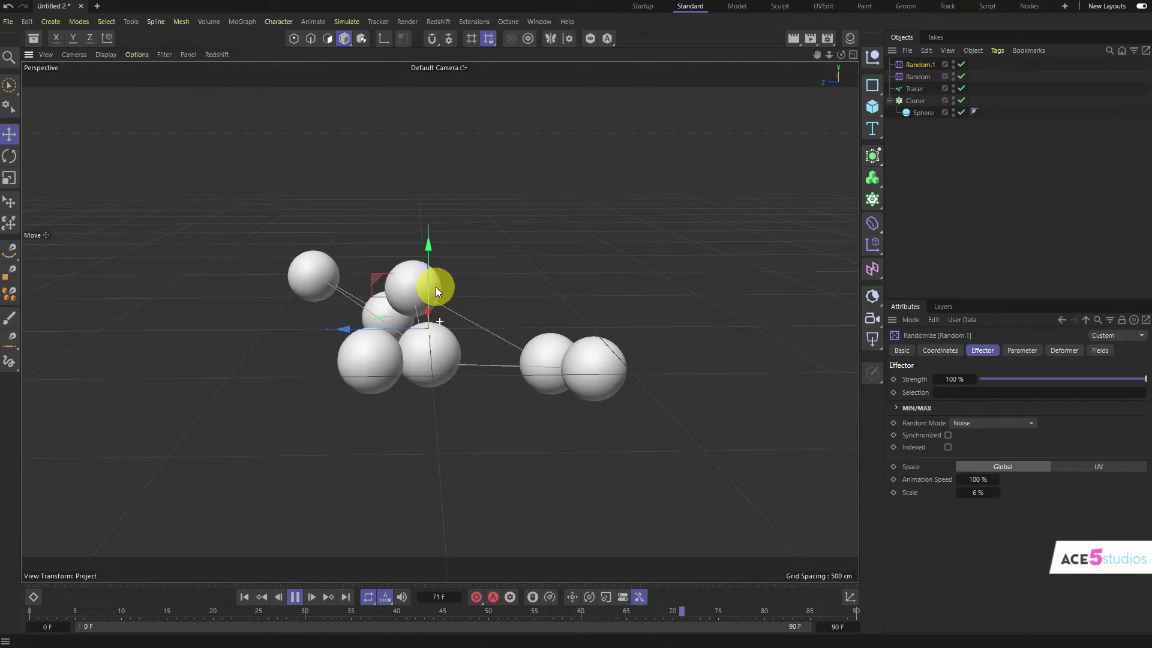
Set the second Random effector's animation speed to 20 %
{"action": "double_click", "coordinate": [975, 479]}
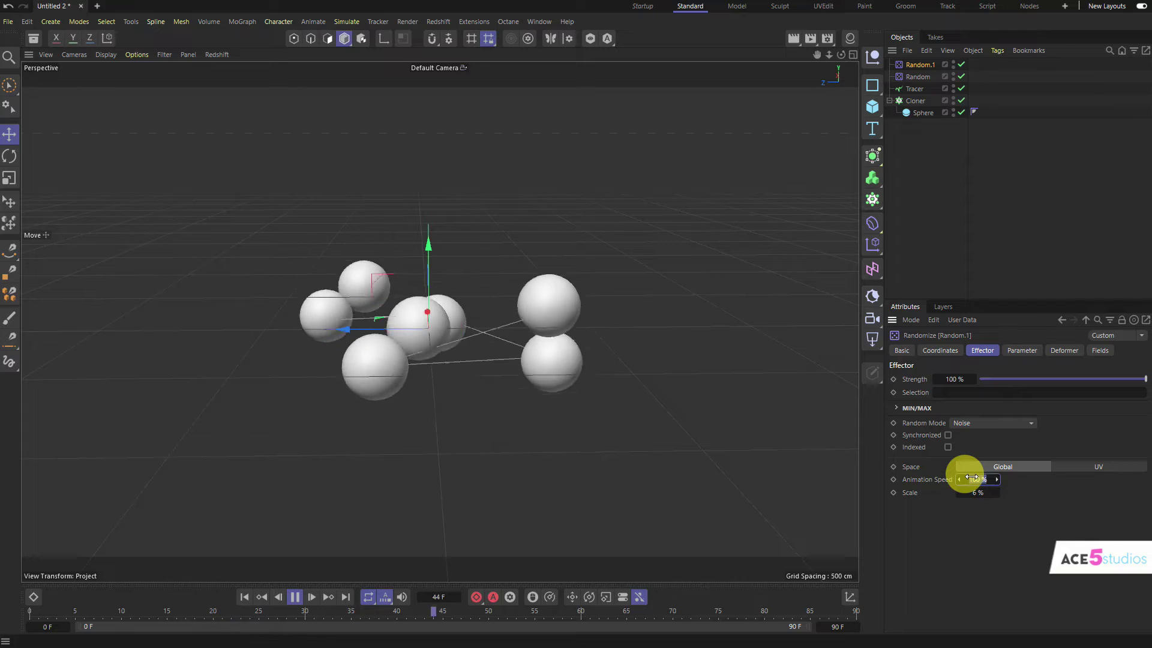
{"action": "type", "text": "20"}
{"action": "key", "text": "Return"}
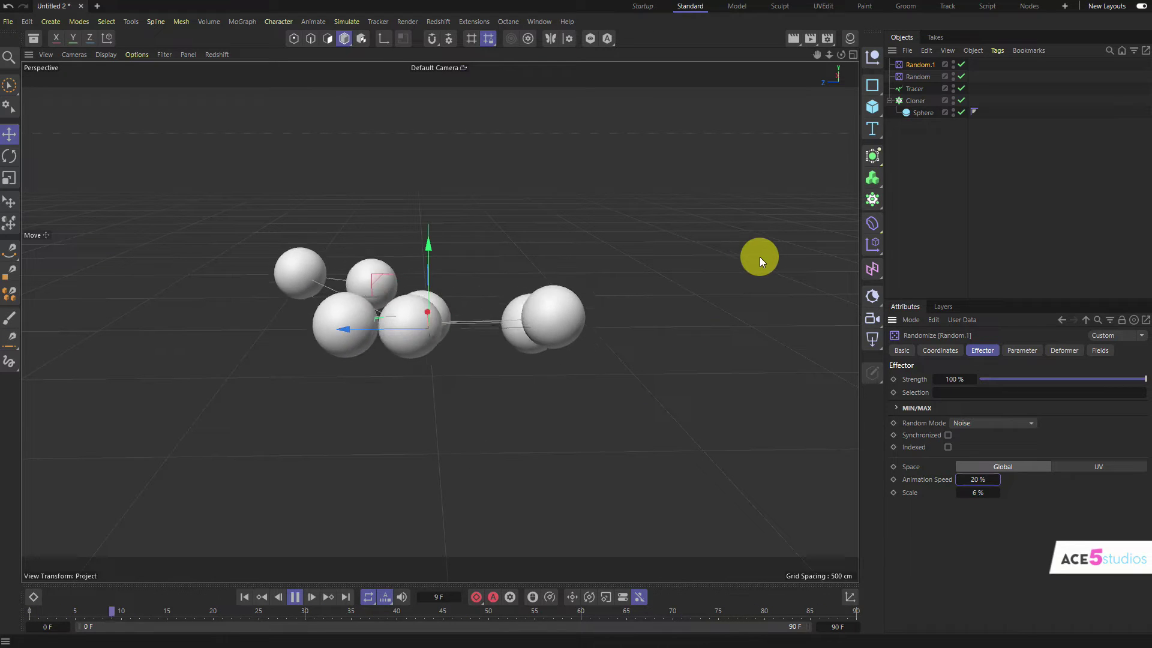
Add a Cone as a child of the Sphere with a height of 317 cm and a bottom radius of 69 cm
{"action": "left_click", "coordinate": [923, 113]}
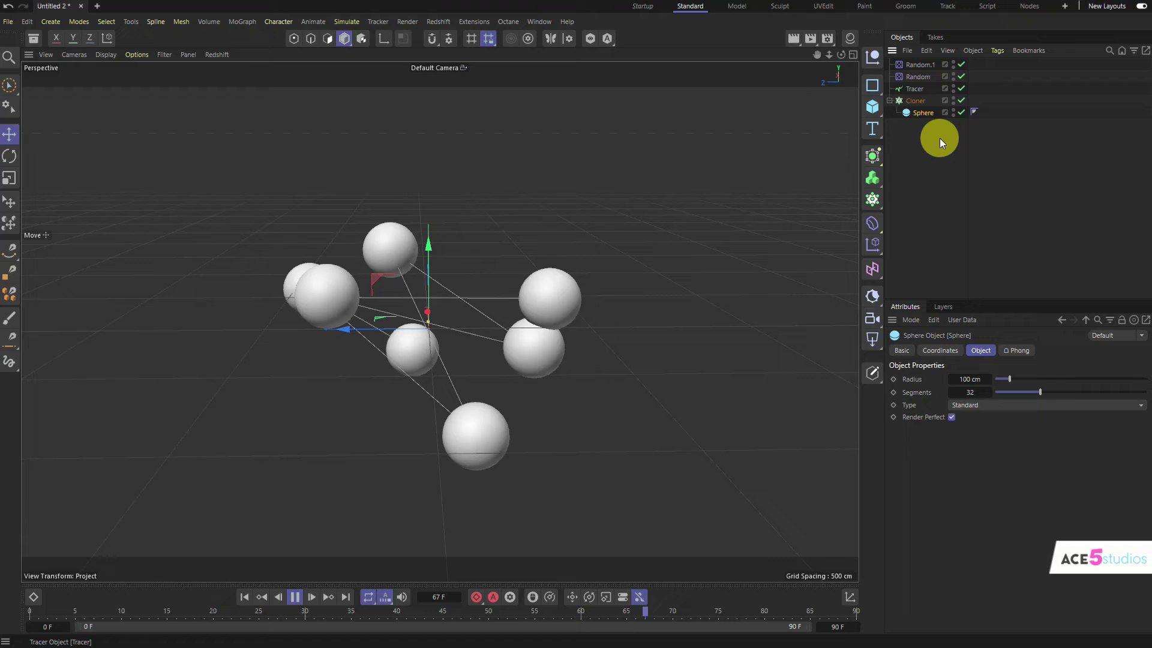
{"action": "left_click", "coordinate": [875, 109]}
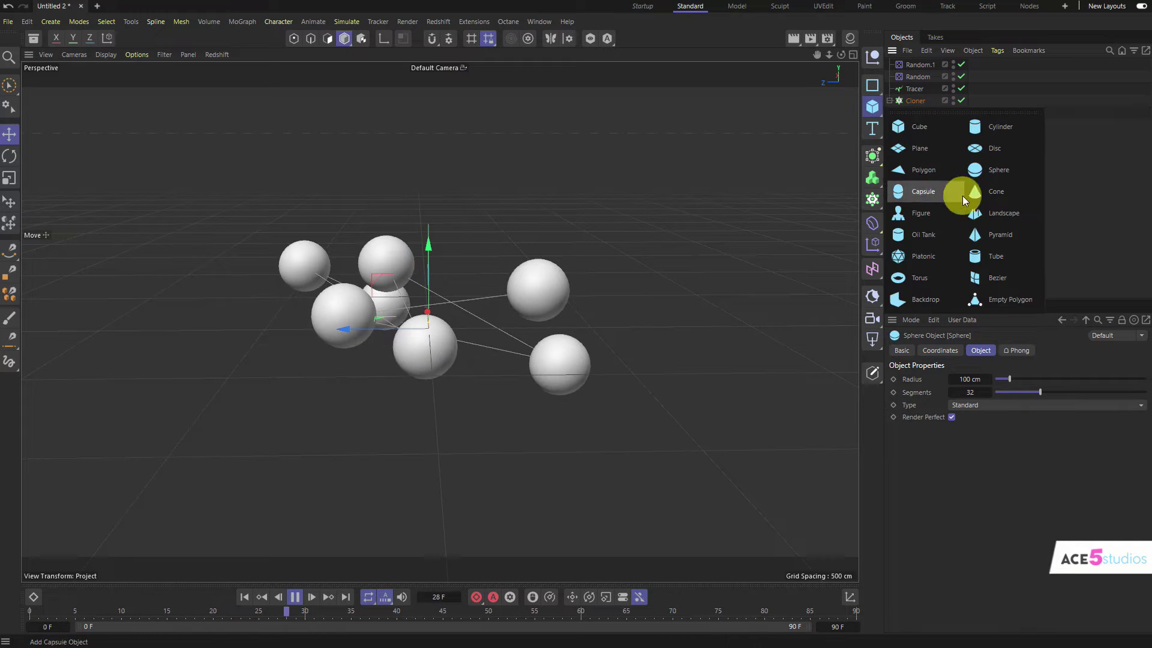
{"action": "left_click", "coordinate": [1007, 183], "text": "shift"}
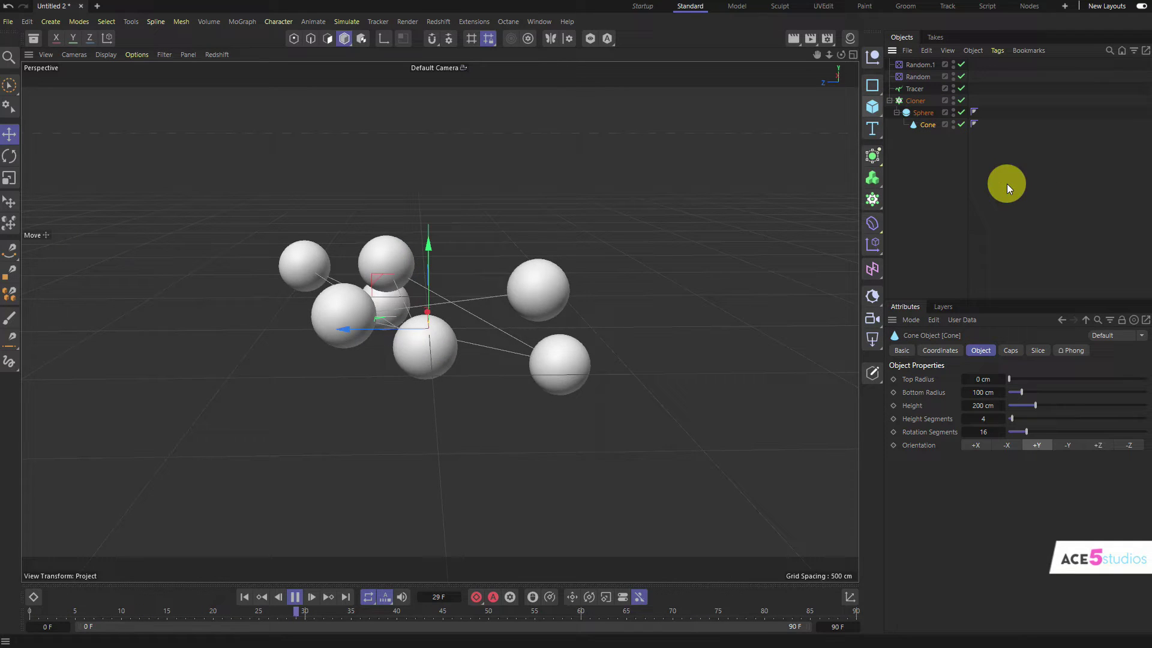
{"action": "left_click_drag", "start_coordinate": [984, 406], "coordinate": [961, 392]}
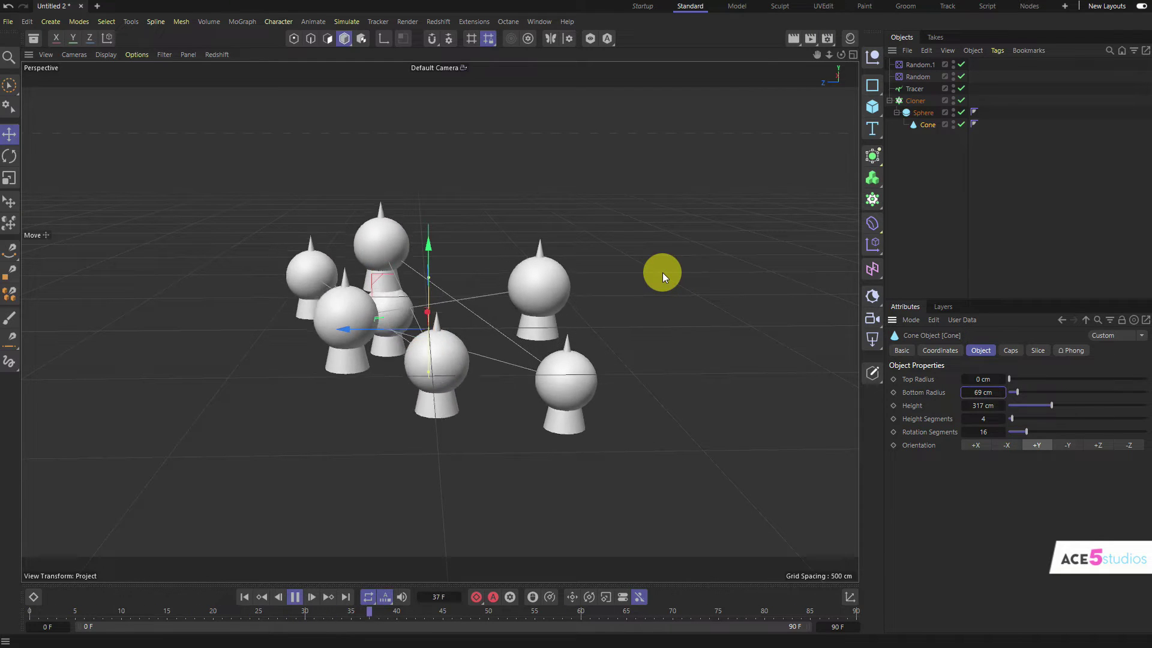
Rename the second Random effector as "Random noise"
{"action": "left_click", "coordinate": [918, 64]}
{"action": "double_click", "coordinate": [920, 64]}
{"action": "type", "text": "Random noise"}
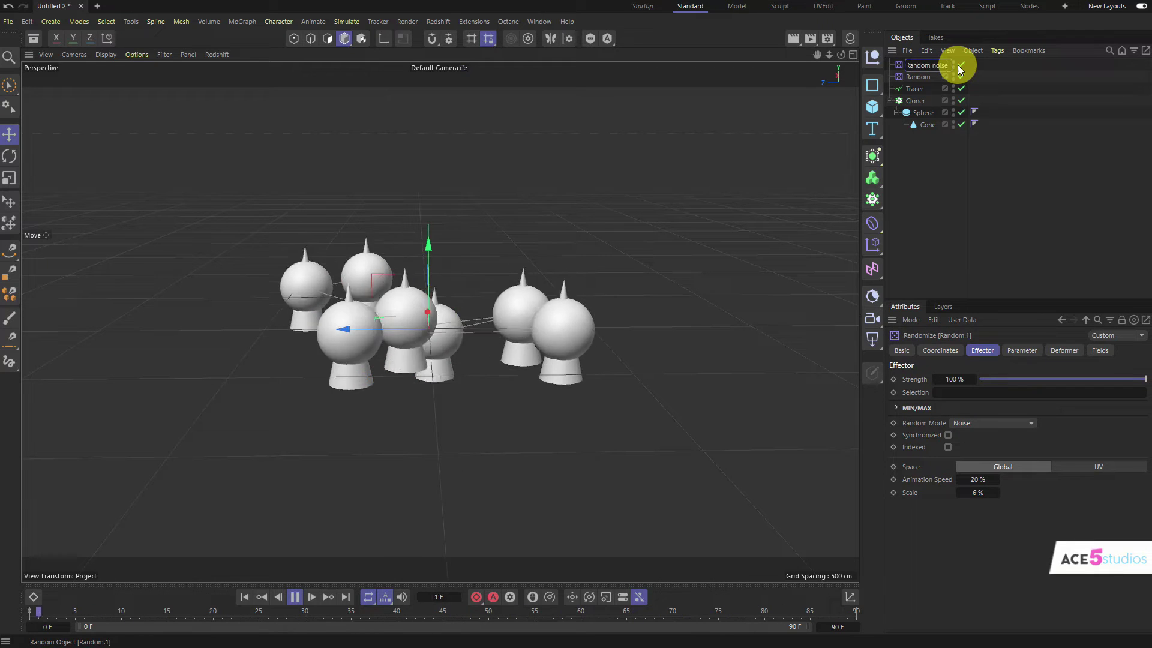
{"action": "key", "text": "Return"}
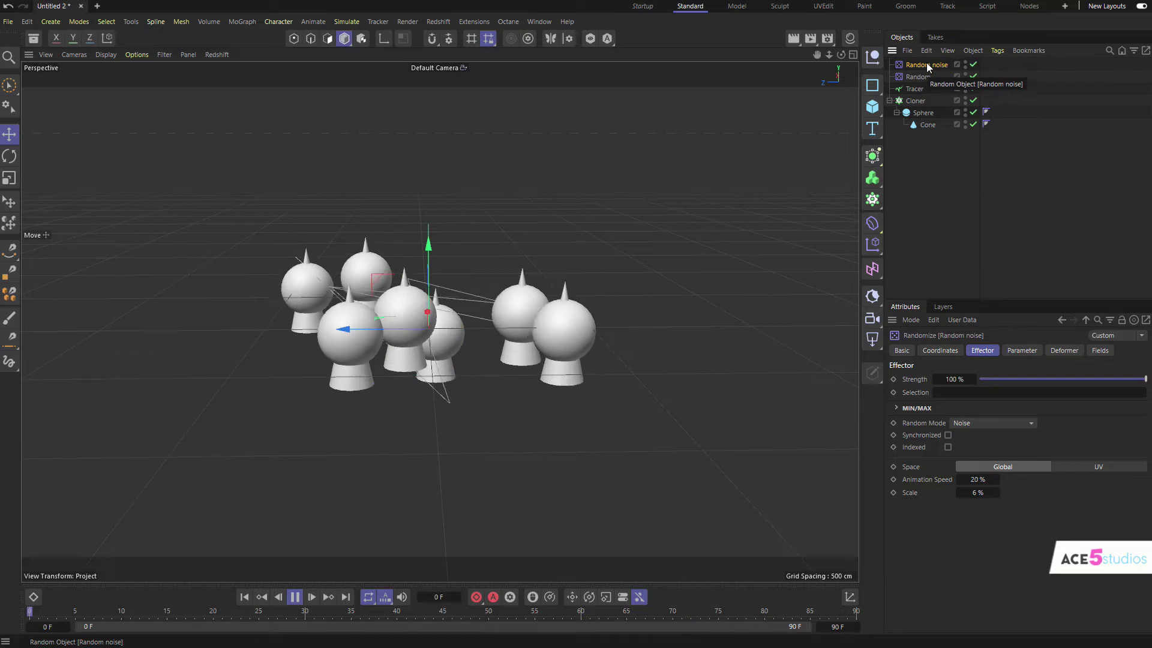
Enable rotation on the Random noise effector with 135° heading, 237° pitch and 209° bank
{"action": "left_click", "coordinate": [1022, 350]}
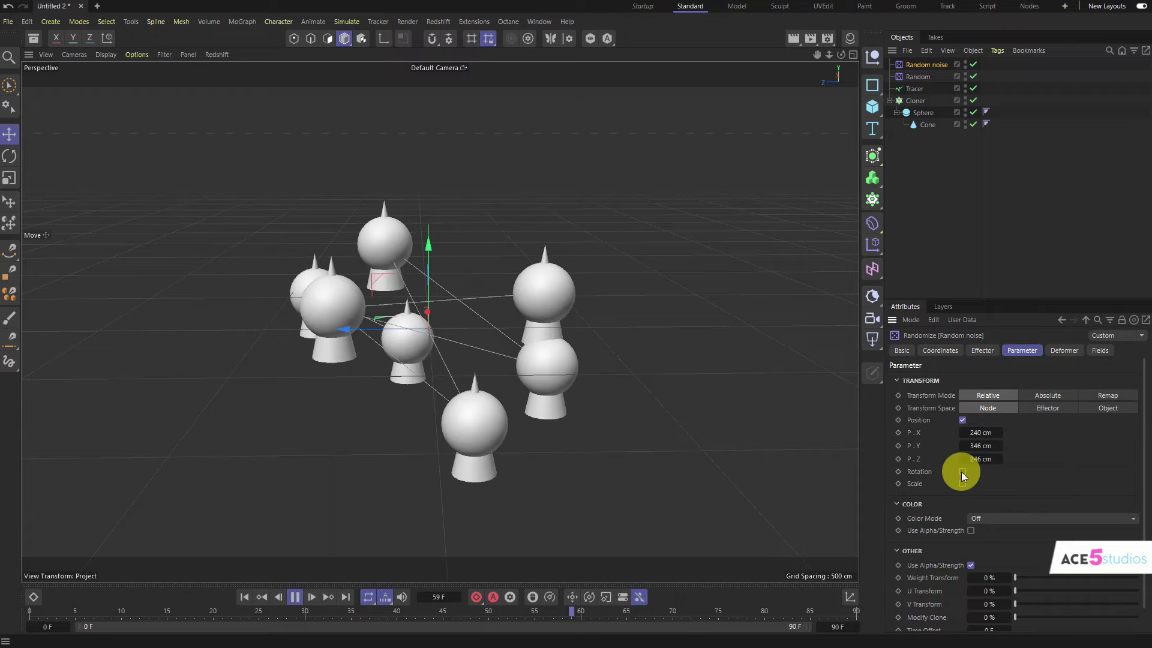
{"action": "left_click", "coordinate": [963, 471]}
{"action": "mouse_move", "coordinate": [978, 483]}
{"action": "left_mouse_down"}
{"action": "mouse_move", "coordinate": [1032, 483]}
{"action": "mouse_move", "coordinate": [973, 492]}
{"action": "left_mouse_up"}
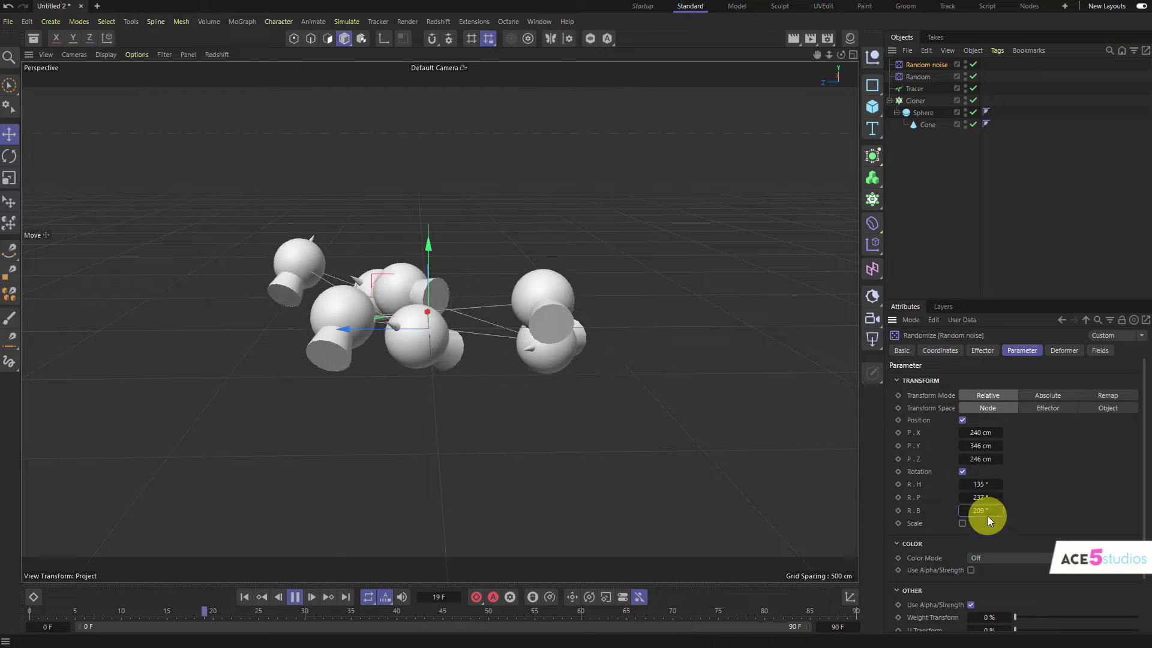
Switch off the Random noise effector's rotation and disable the Cone
{"action": "left_click", "coordinate": [962, 472]}
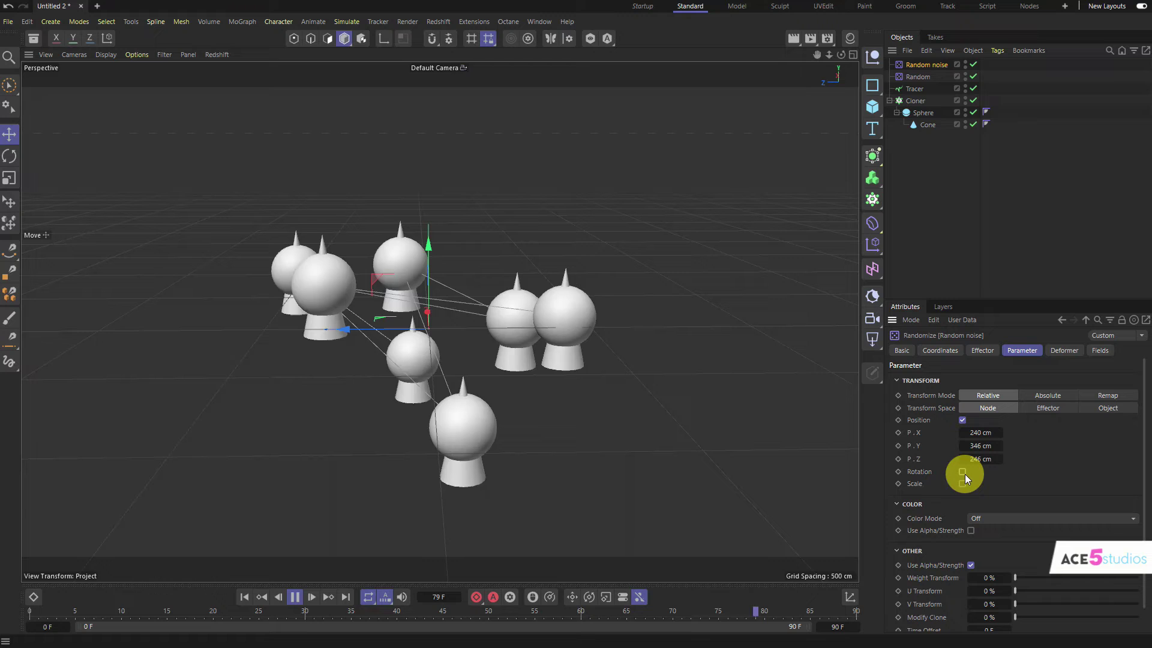
{"action": "left_click", "coordinate": [973, 124]}
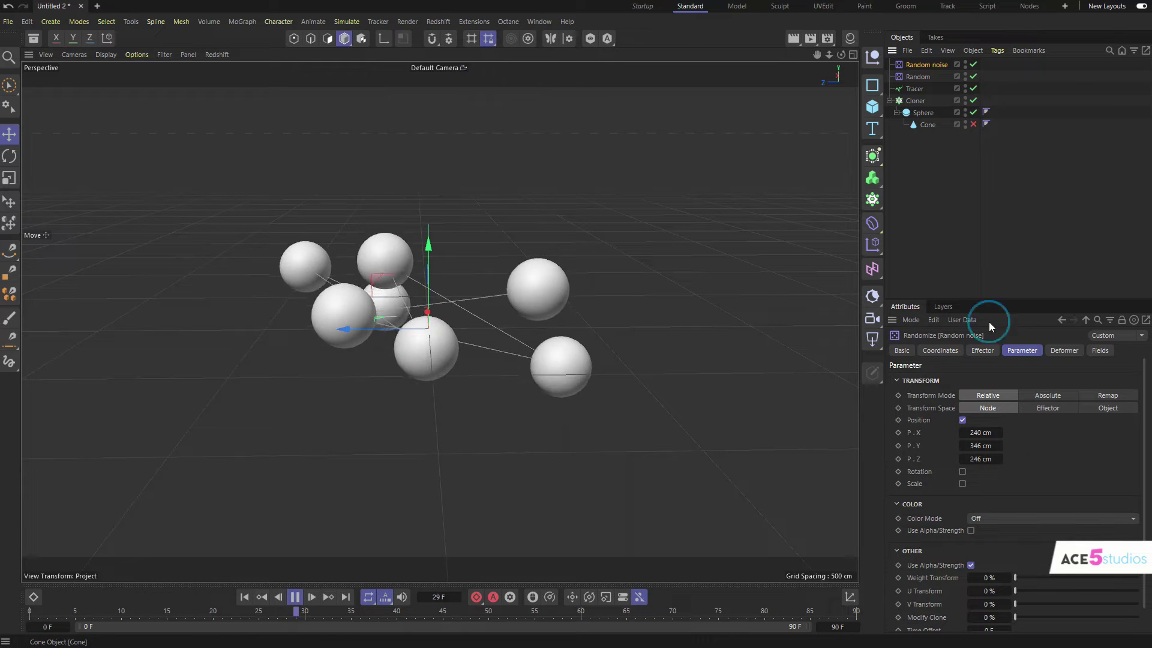
{"action": "left_click", "coordinate": [962, 472]}
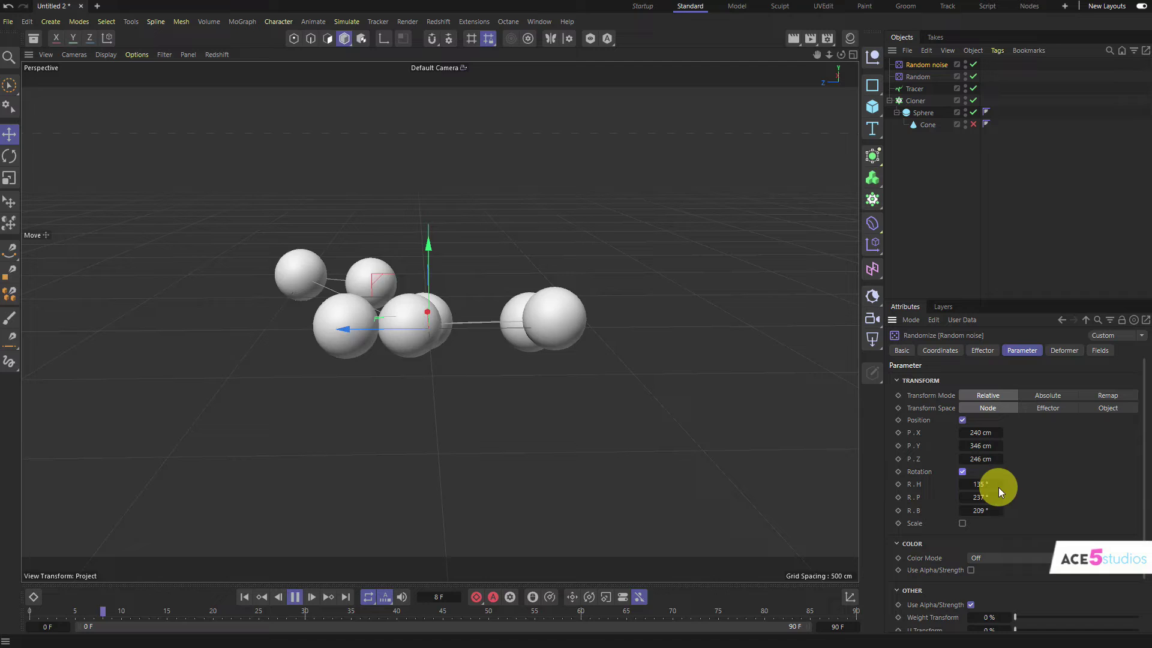
{"action": "left_click", "coordinate": [962, 472]}
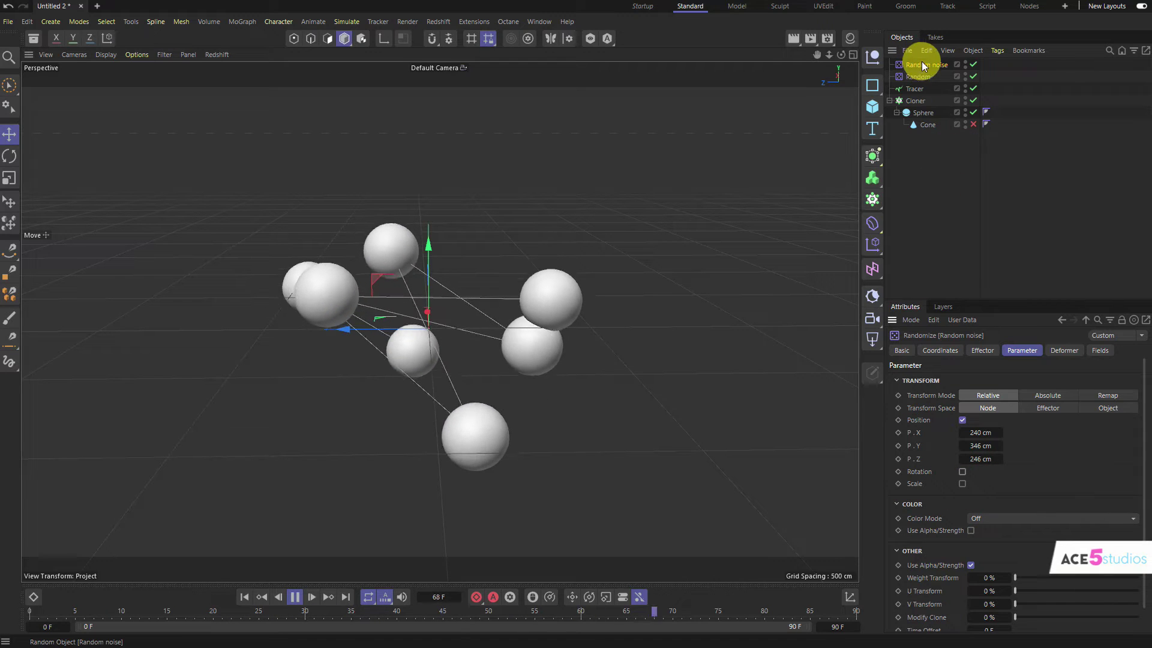
Duplicate the Random noise effector as "Random noise rot", with its position disabled and rotation enabled
{"action": "left_click_drag", "start_coordinate": [922, 63], "coordinate": [930, 72], "text": "ctrl"}
{"action": "double_click", "coordinate": [948, 77]}
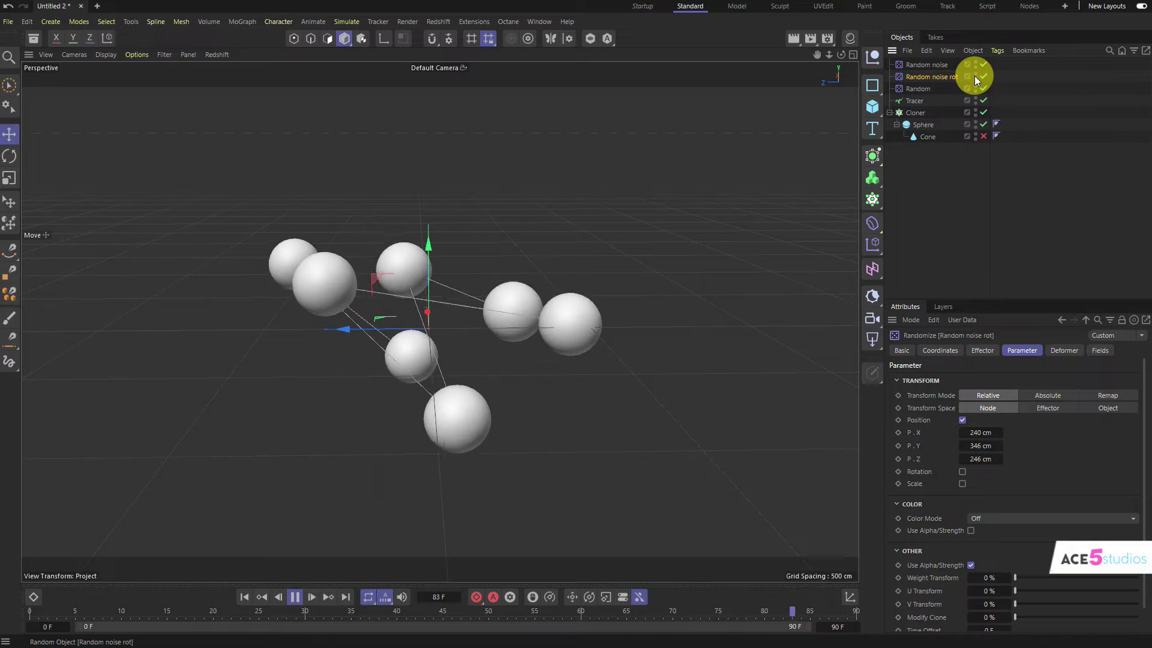
{"action": "left_click", "coordinate": [962, 420]}
{"action": "left_click", "coordinate": [961, 432]}
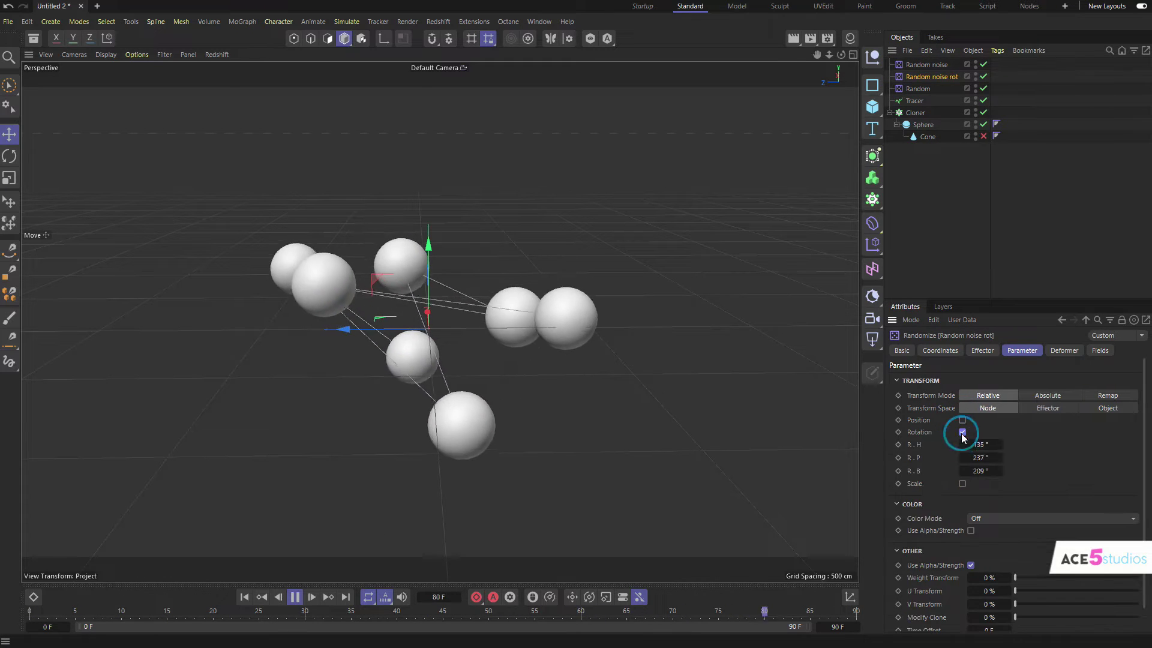
Add the Random noise rot effector to the Cloner's effectors, between Random and Random noise
{"action": "left_click", "coordinate": [915, 113]}
{"action": "left_click", "coordinate": [1059, 351]}
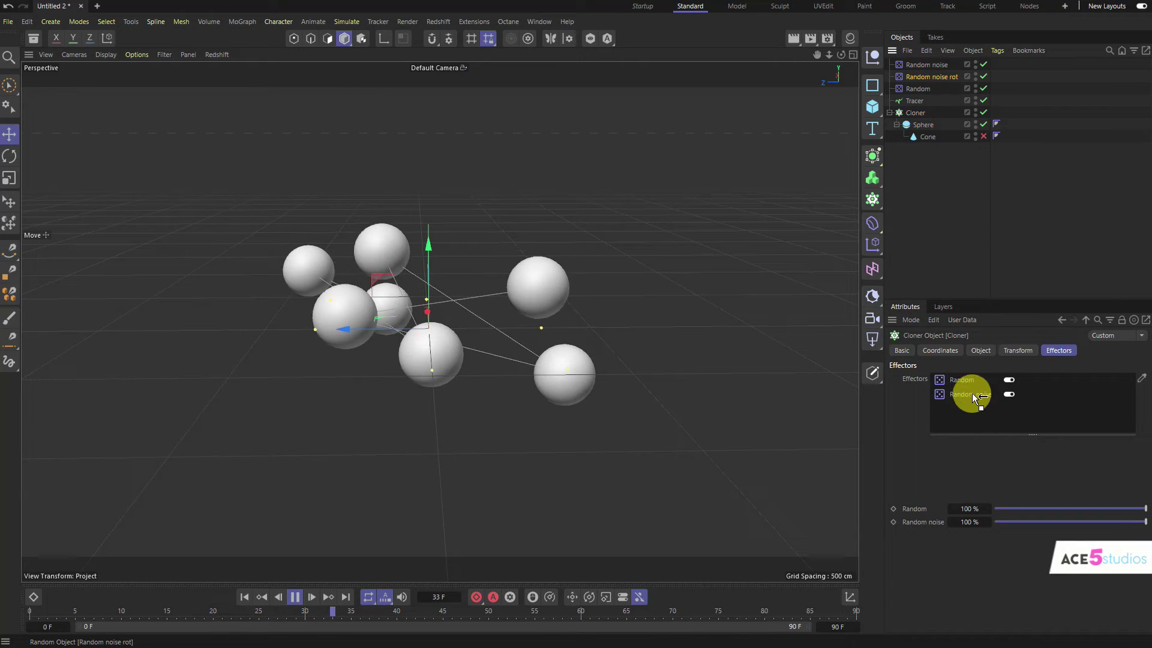
{"action": "left_click_drag", "start_coordinate": [975, 387], "coordinate": [975, 386]}
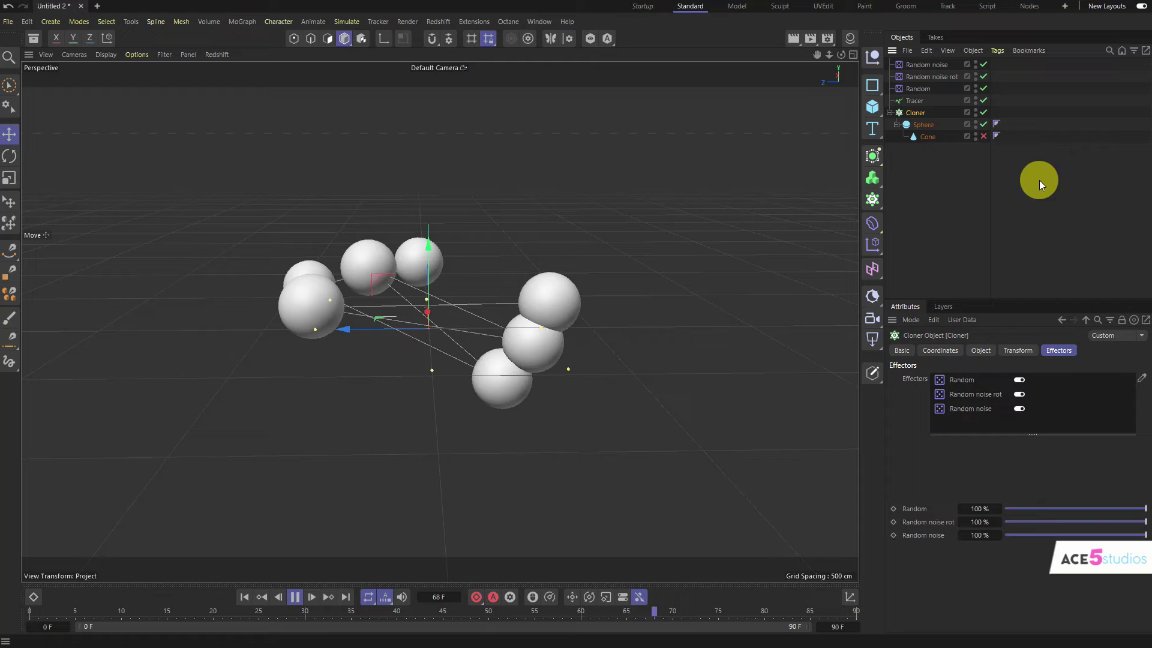
Enable the Cone to check the clones' rotation during playback, and disable it again
{"action": "left_click", "coordinate": [984, 136]}
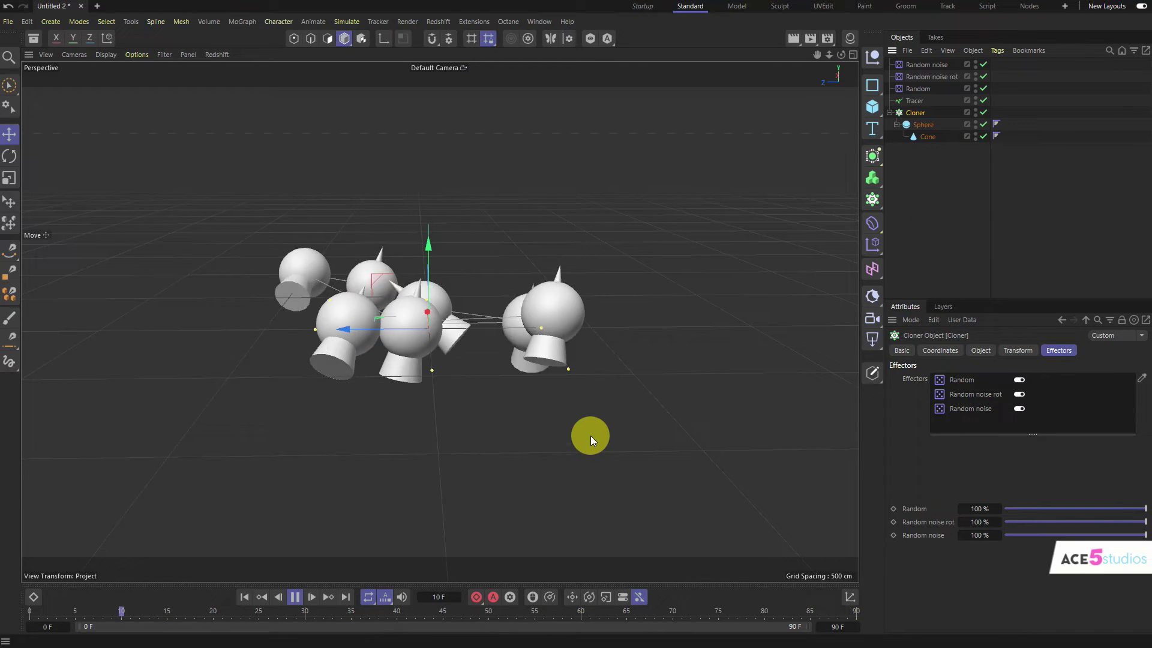
{"action": "left_click", "coordinate": [926, 185]}
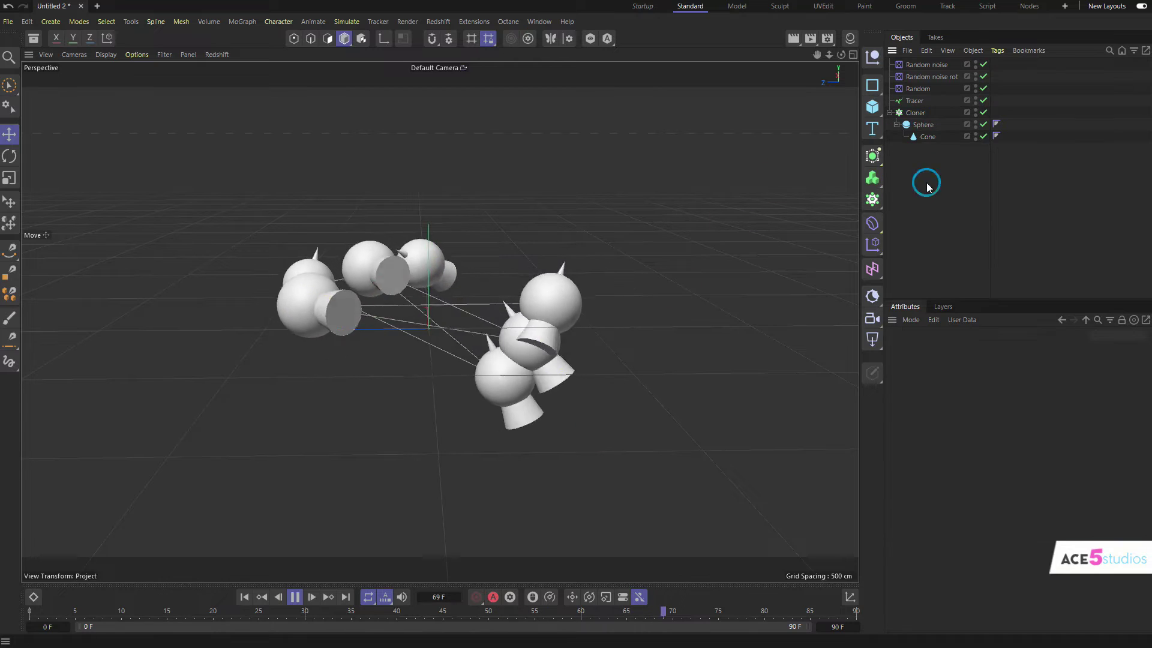
{"action": "left_click", "coordinate": [984, 136]}
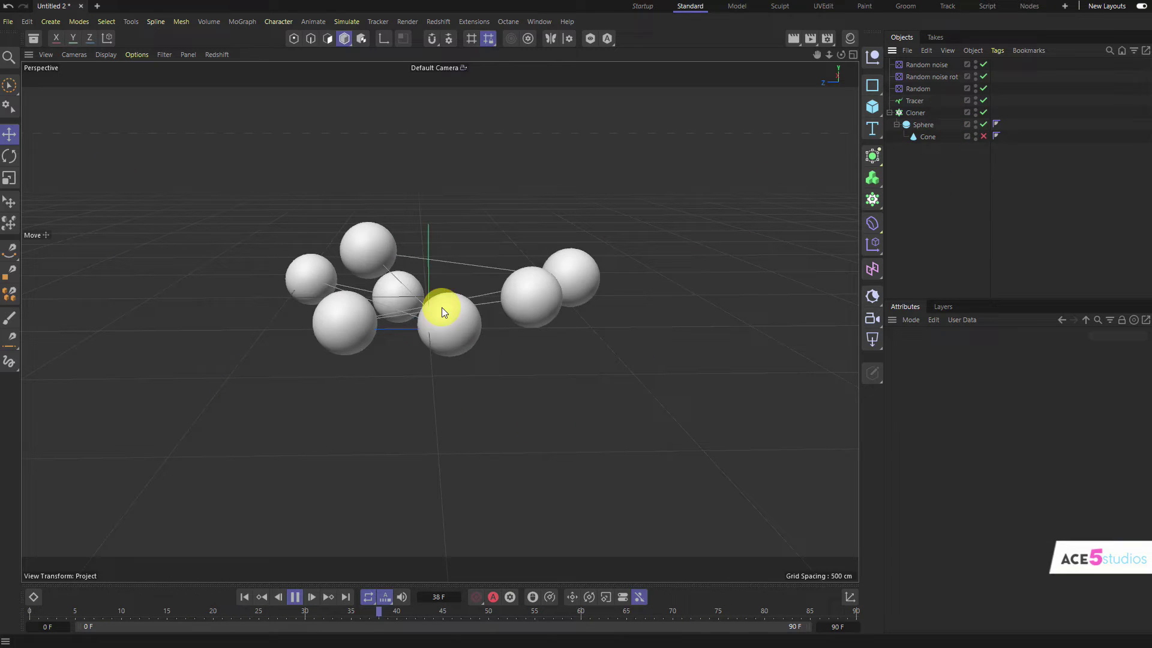
Set the Random noise rot effector's noise scale to 87 % and its animation speed to 23 %
{"action": "left_click", "coordinate": [925, 87]}
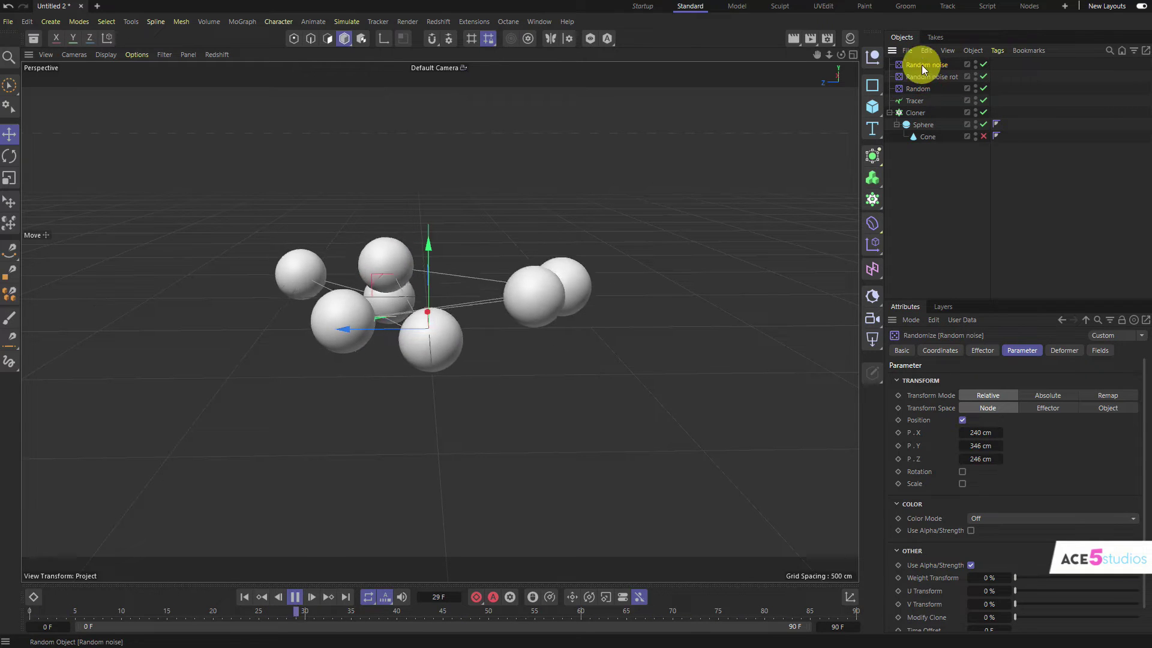
{"action": "left_click", "coordinate": [933, 78]}
{"action": "left_click", "coordinate": [990, 350]}
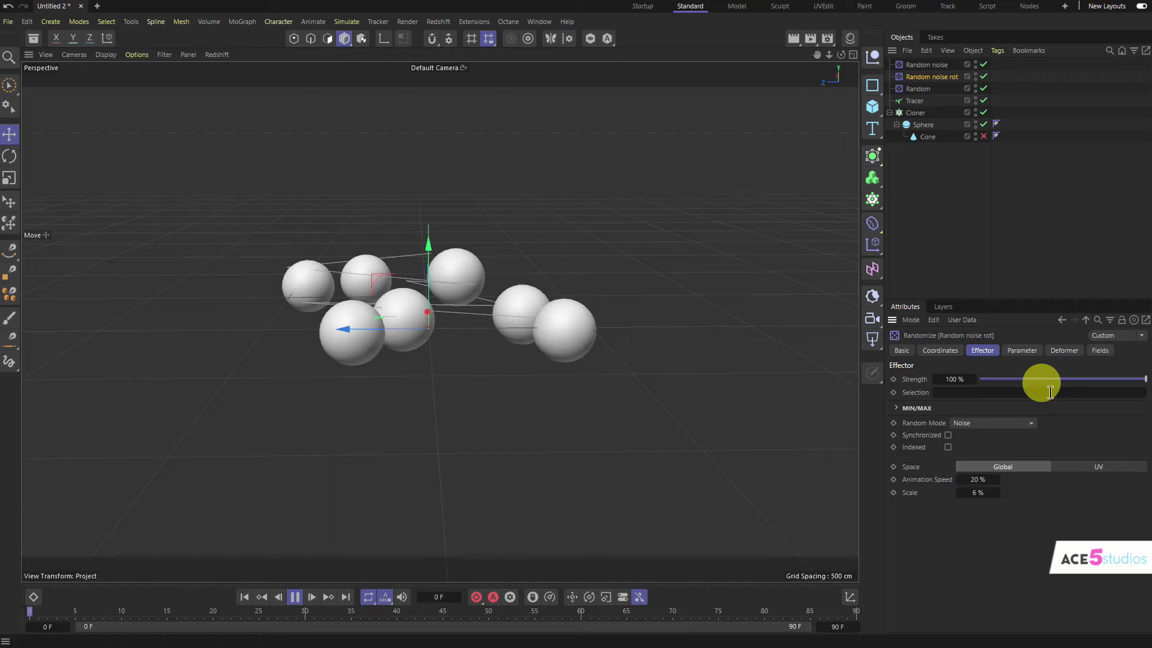
{"action": "left_click_drag", "start_coordinate": [977, 500], "coordinate": [999, 480]}
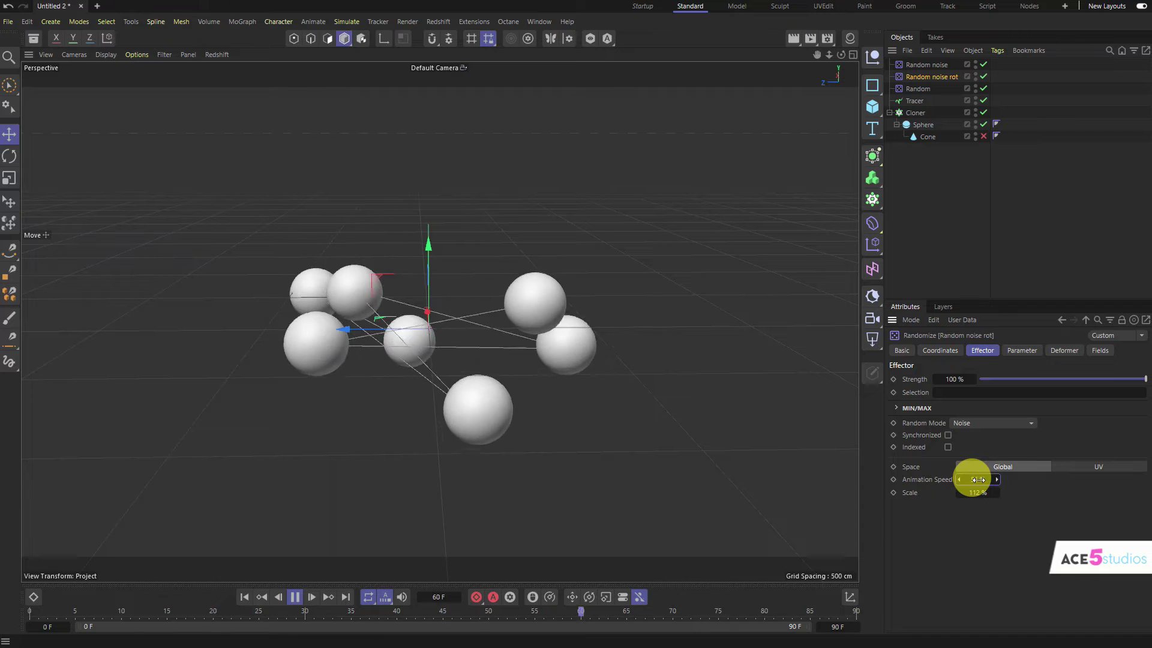
{"action": "left_click", "coordinate": [984, 137]}
{"action": "left_click", "coordinate": [984, 137]}
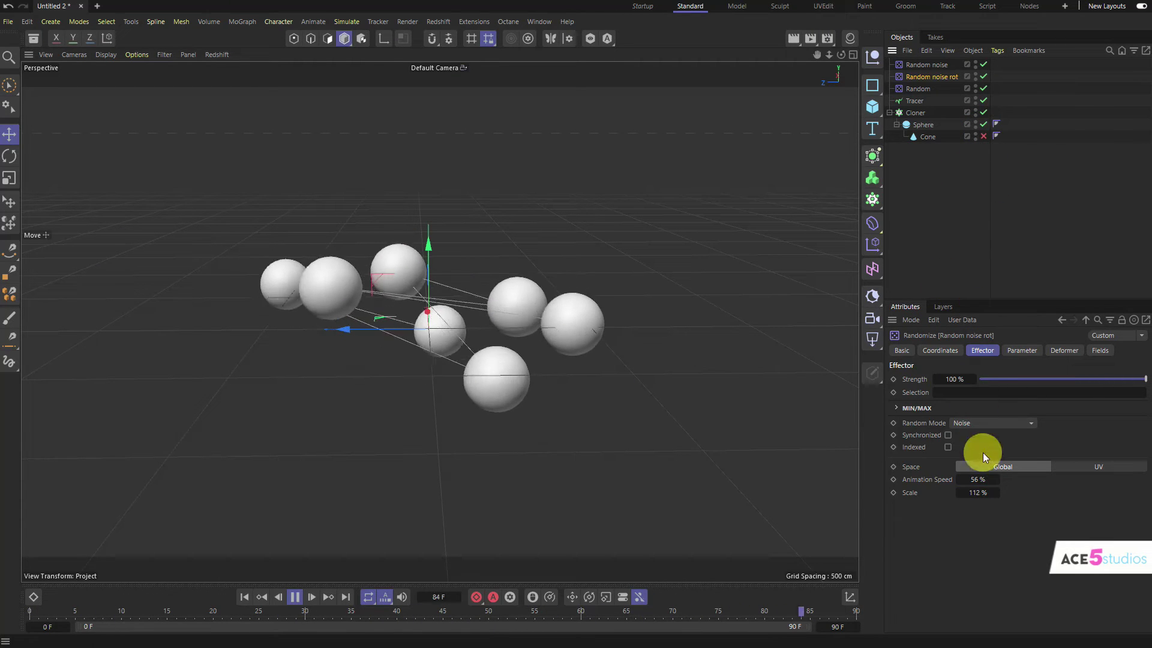
{"action": "left_click_drag", "start_coordinate": [977, 482], "coordinate": [971, 479]}
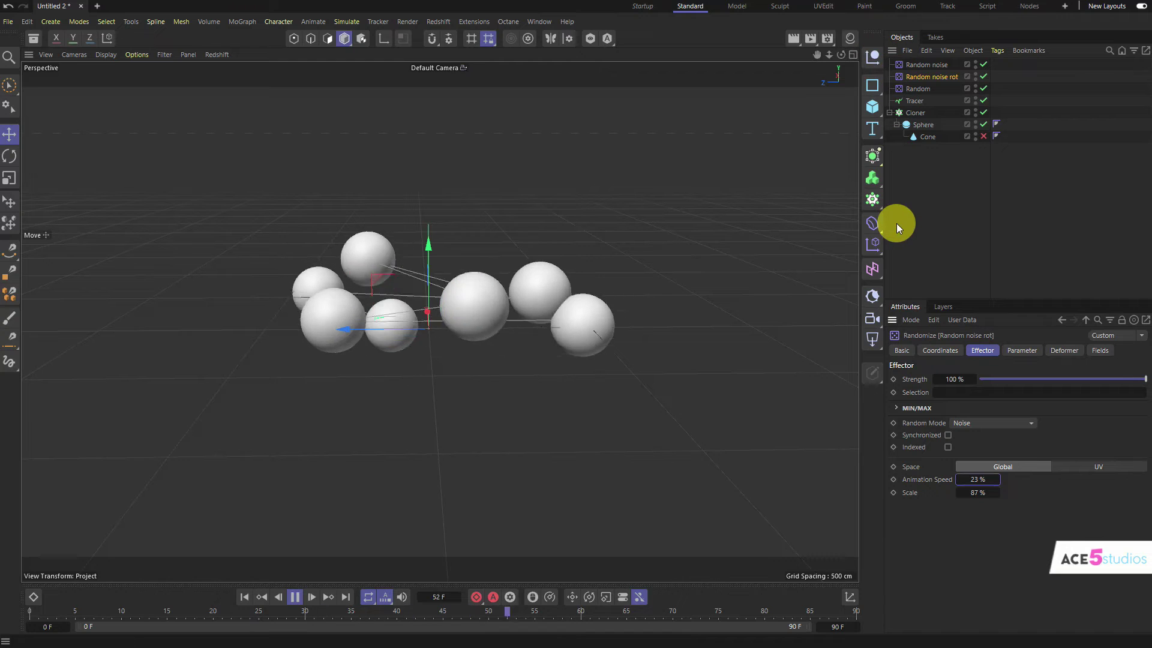
Add a Volume Builder as parent of the Cloner and place the Tracer inside it as well
{"action": "left_click", "coordinate": [914, 113]}
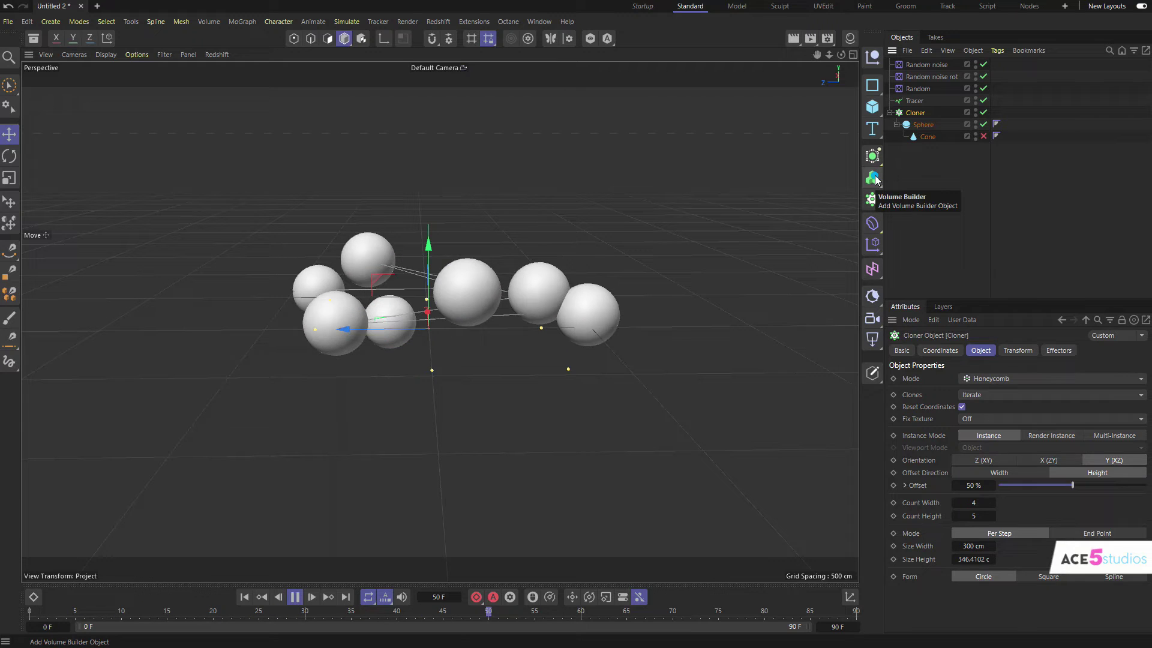
{"action": "left_click", "coordinate": [874, 176], "text": "alt"}
{"action": "mouse_move", "coordinate": [930, 105]}
{"action": "left_mouse_down"}
{"action": "mouse_move", "coordinate": [921, 99]}
{"action": "mouse_move", "coordinate": [932, 129]}
{"action": "mouse_move", "coordinate": [921, 109]}
{"action": "left_mouse_up"}
{"action": "left_click", "coordinate": [921, 112]}
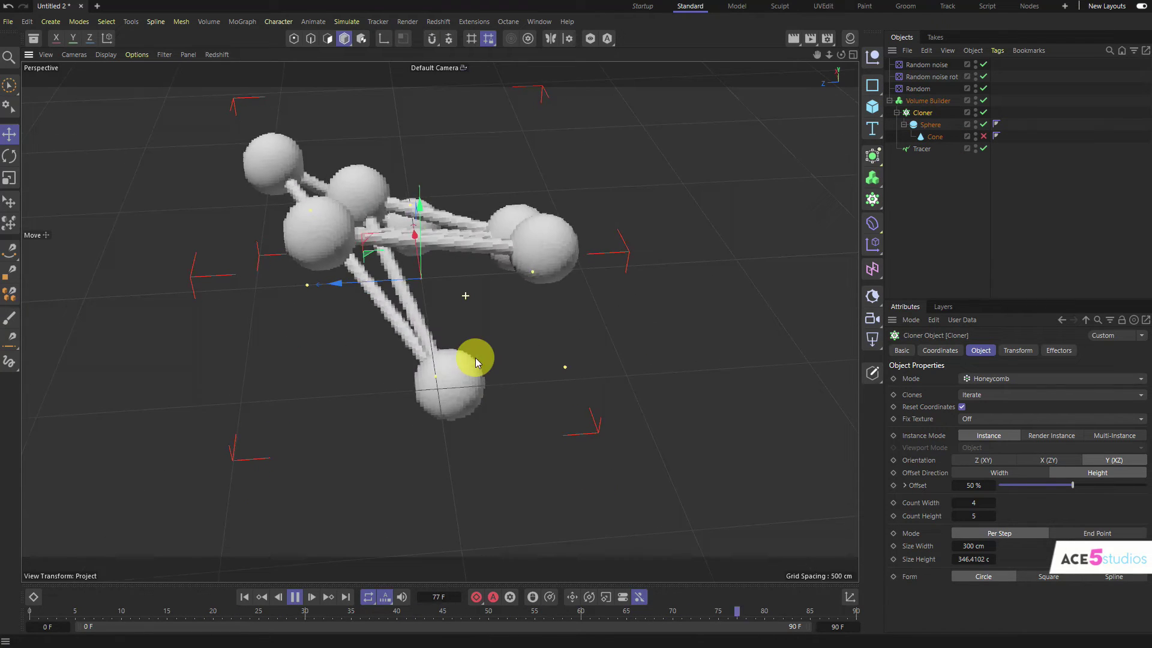
Set the Tracer's radius in the Volume Builder to 99 cm
{"action": "left_click", "coordinate": [927, 101]}
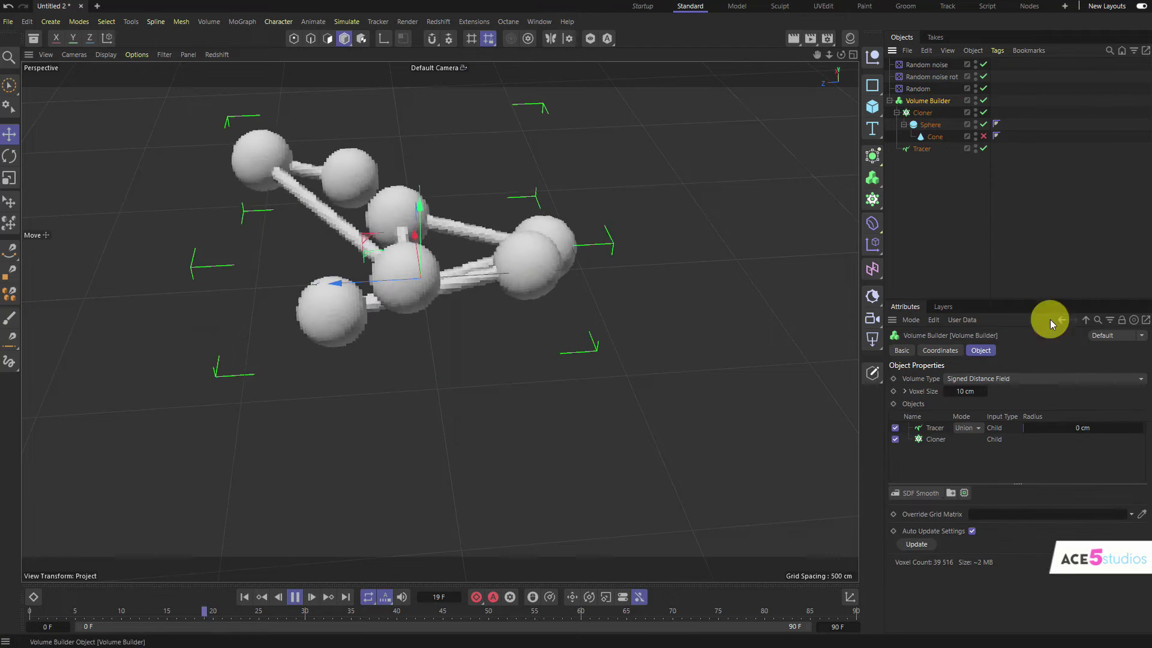
{"action": "left_click", "coordinate": [1041, 428]}
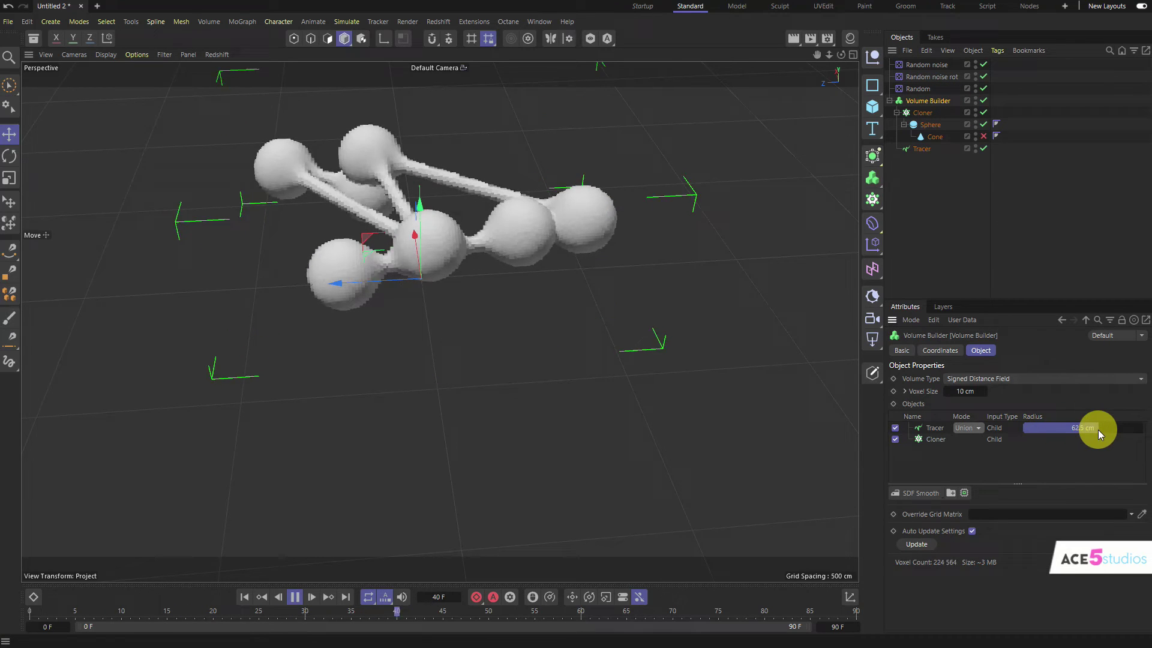
{"action": "left_click_drag", "start_coordinate": [1098, 430], "coordinate": [1119, 429]}
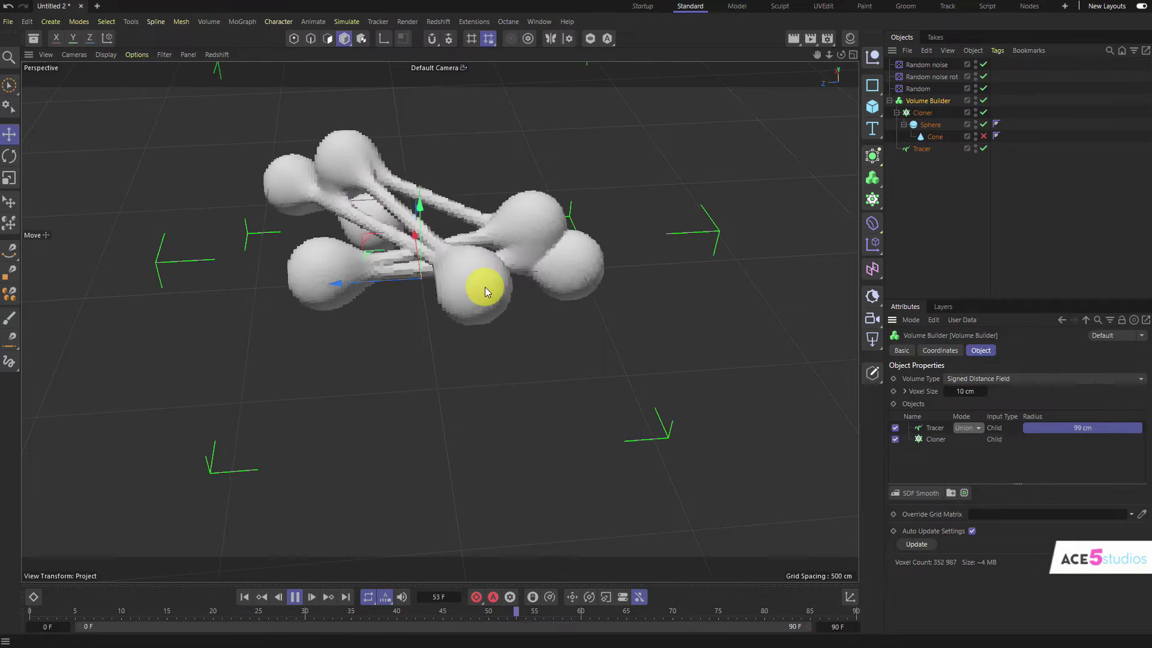
Scale up the Sphere uniformly so the cloned volumes grow, and inspect the cluster from another angle
{"action": "left_click", "coordinate": [928, 126]}
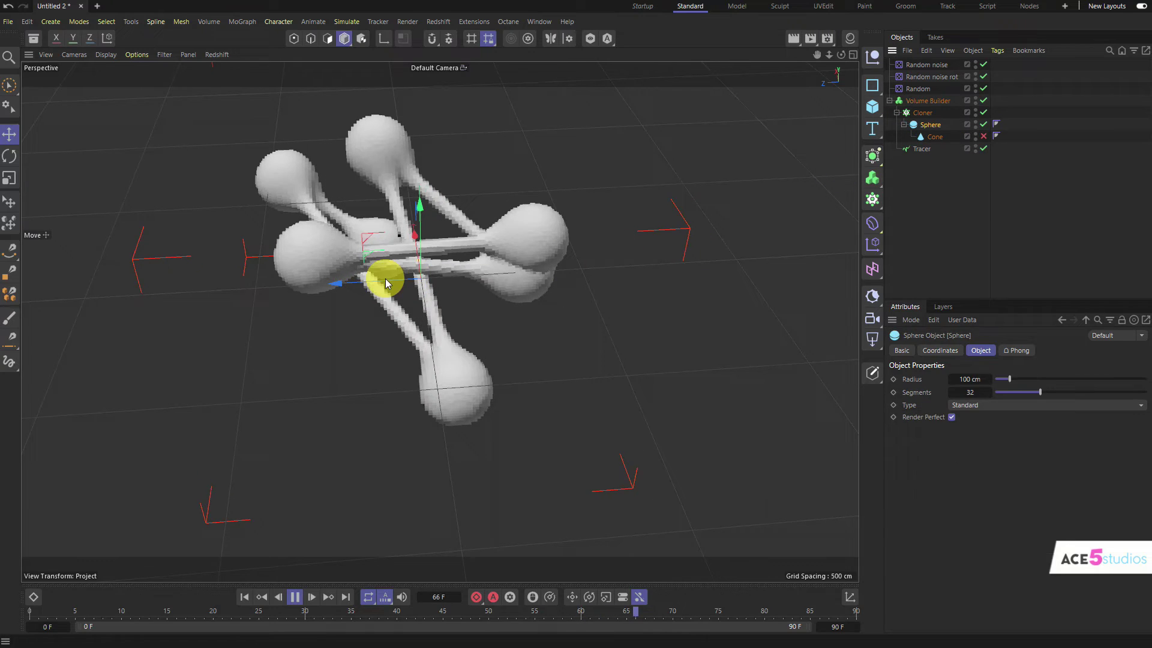
{"action": "key", "text": "t"}
{"action": "mouse_move", "coordinate": [359, 309]}
{"action": "left_mouse_down"}
{"action": "mouse_move", "coordinate": [632, 255]}
{"action": "mouse_move", "coordinate": [561, 294]}
{"action": "left_mouse_up"}
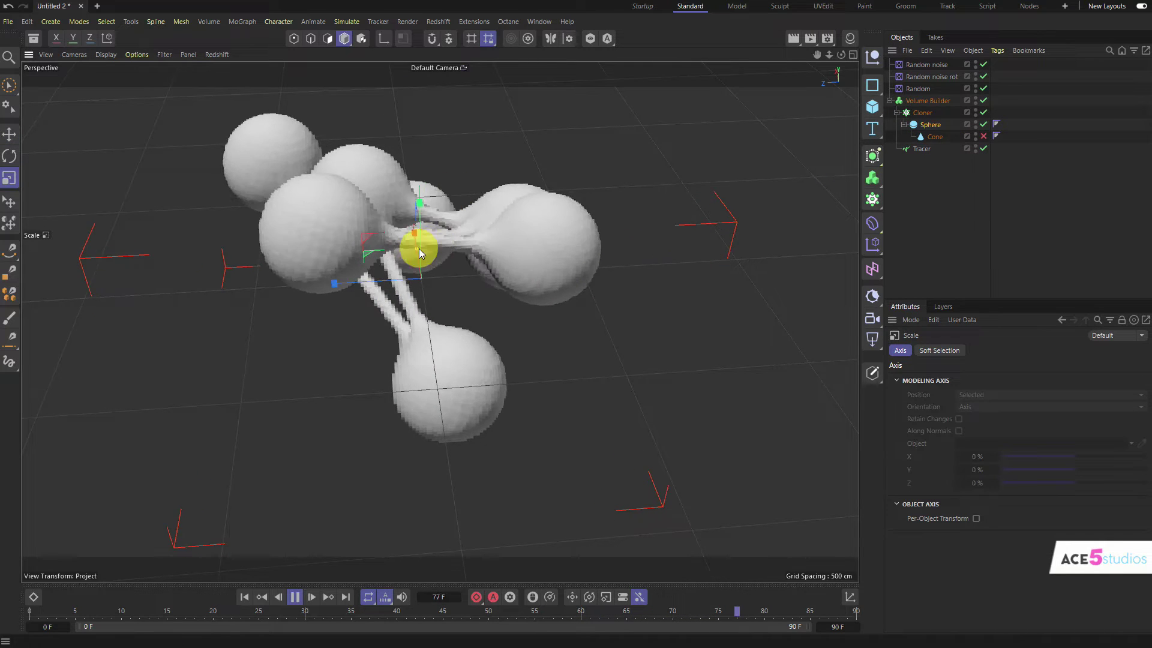
{"action": "left_click_drag", "start_coordinate": [419, 248], "coordinate": [429, 120], "text": "alt"}
{"action": "left_click_drag", "start_coordinate": [500, 406], "coordinate": [632, 348], "text": "alt"}
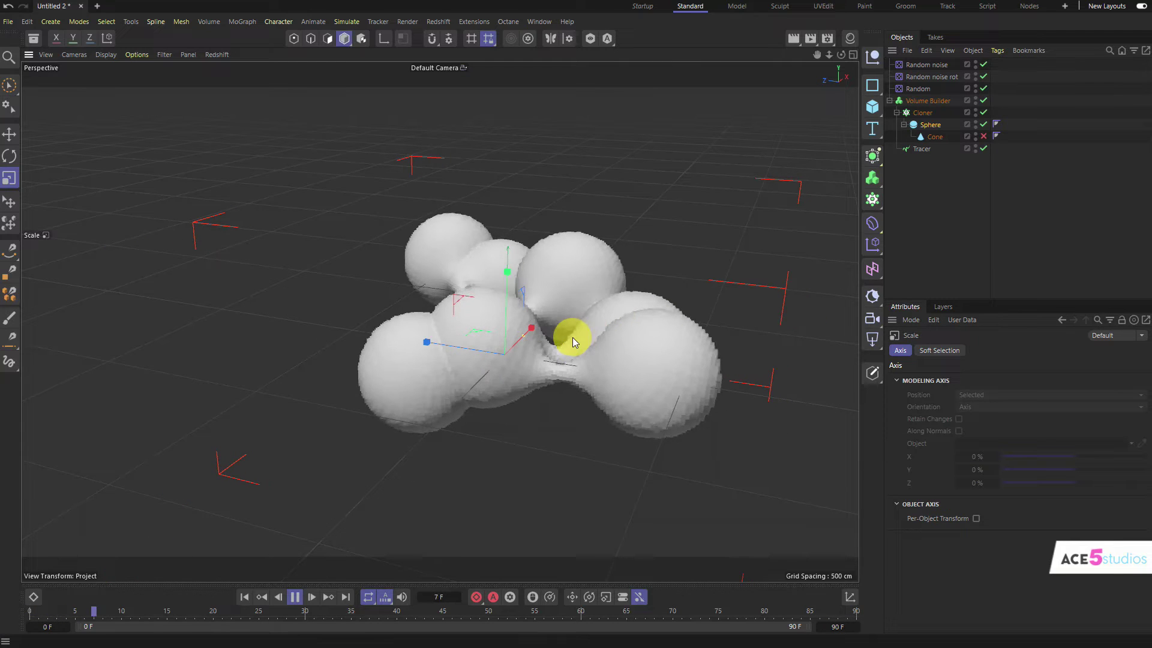
Stop the playback and return the animation to frame 0
{"action": "key", "text": "F8"}
{"action": "left_click_drag", "start_coordinate": [493, 339], "coordinate": [695, 353], "text": "alt"}
{"action": "left_click_drag", "start_coordinate": [440, 322], "coordinate": [451, 323], "text": "alt"}
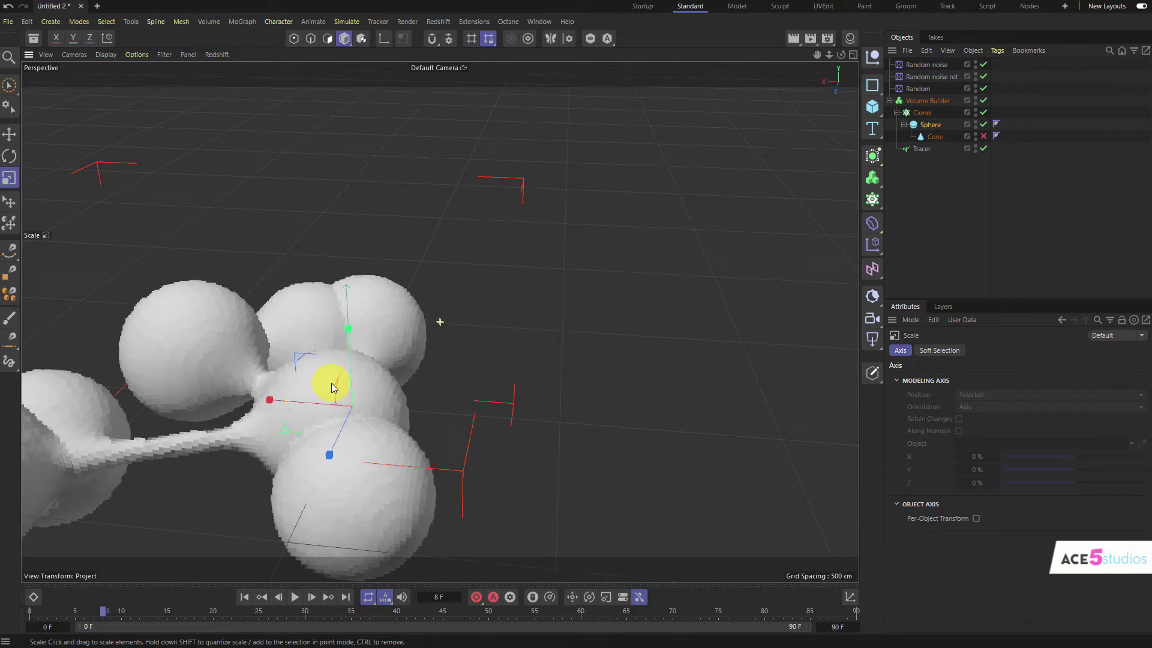
{"action": "middle_click_drag", "start_coordinate": [331, 383], "coordinate": [410, 333], "text": "alt"}
{"action": "left_click_drag", "start_coordinate": [71, 606], "coordinate": [29, 609]}
Set the Random effector's vertical position offset (P.Y) to 360 cm to spread the clones
{"action": "left_click_drag", "start_coordinate": [428, 329], "coordinate": [408, 282], "text": "alt"}
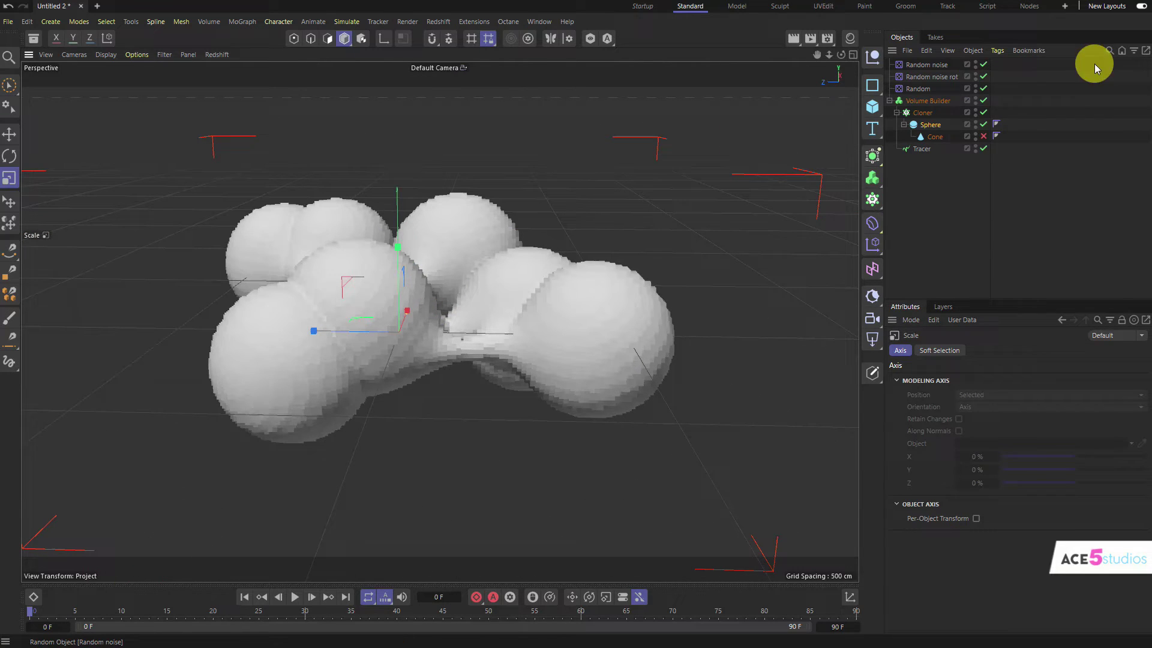
{"action": "left_click", "coordinate": [1019, 352]}
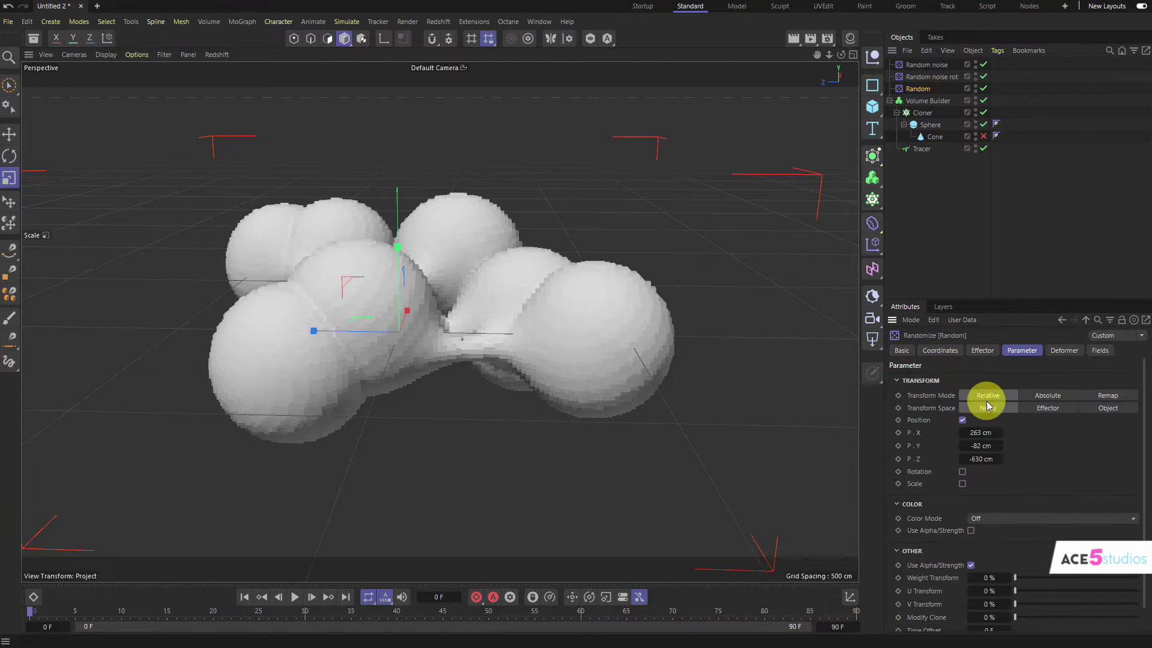
{"action": "mouse_move", "coordinate": [980, 445]}
{"action": "left_mouse_down"}
{"action": "mouse_move", "coordinate": [1032, 446]}
{"action": "mouse_move", "coordinate": [1000, 446]}
{"action": "left_mouse_up"}
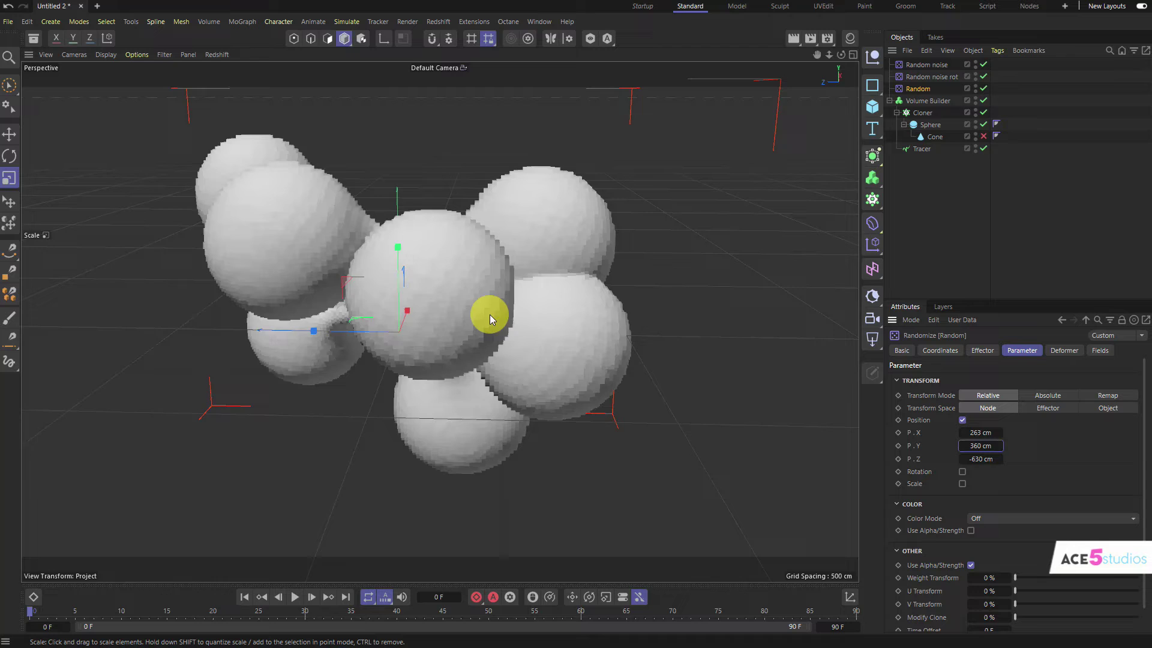
Play the animation and inspect the merged clone volumes from several angles
{"action": "left_click_drag", "start_coordinate": [489, 314], "coordinate": [575, 270], "text": "alt"}
{"action": "key", "text": "F8"}
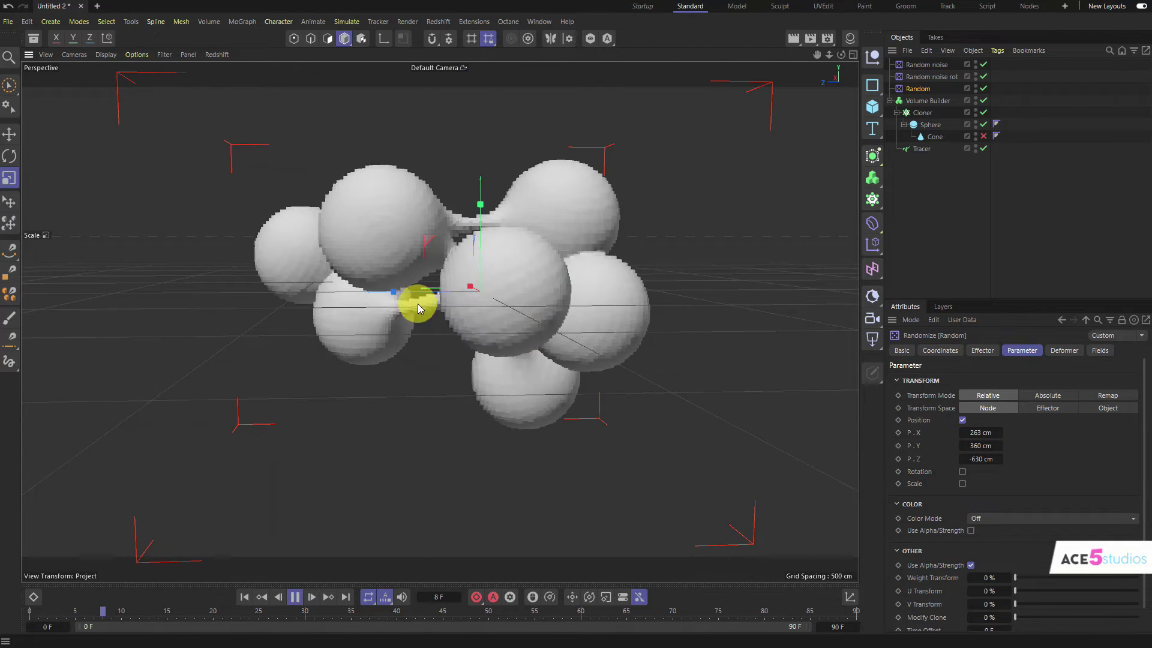
{"action": "key", "text": "F8"}
{"action": "left_click_drag", "start_coordinate": [517, 329], "coordinate": [536, 262], "text": "alt"}
{"action": "key", "text": "F8"}
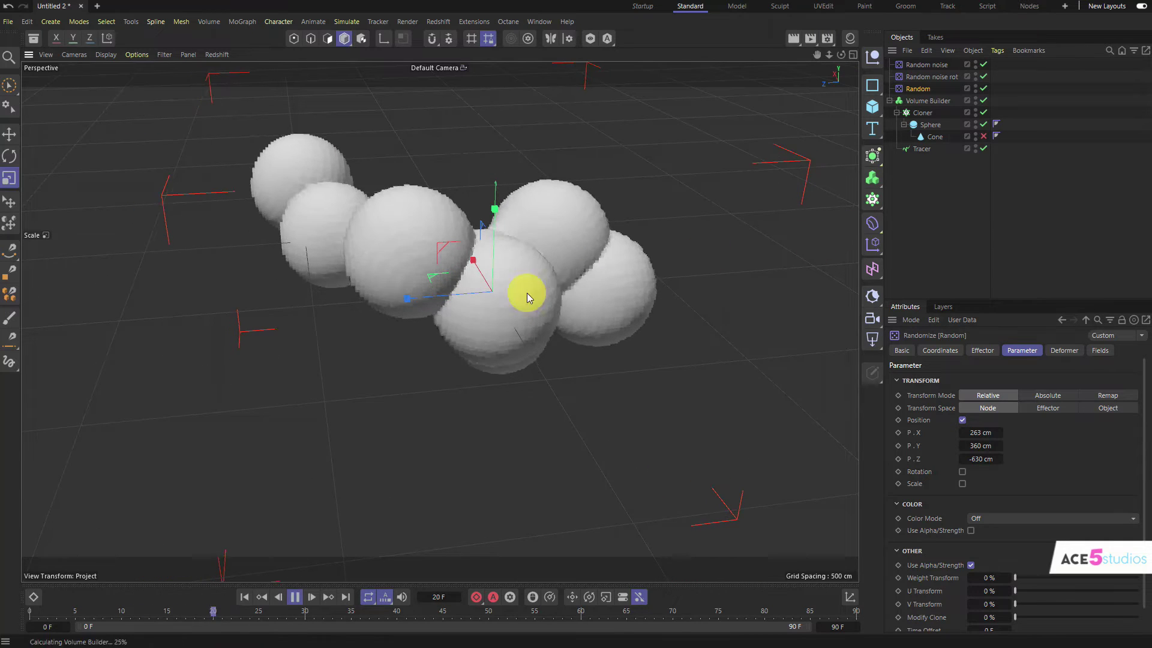
Scale the Sphere down uniformly to about 83 % and preview the animated cluster
{"action": "left_click", "coordinate": [930, 124]}
{"action": "left_click_drag", "start_coordinate": [609, 198], "coordinate": [576, 206]}
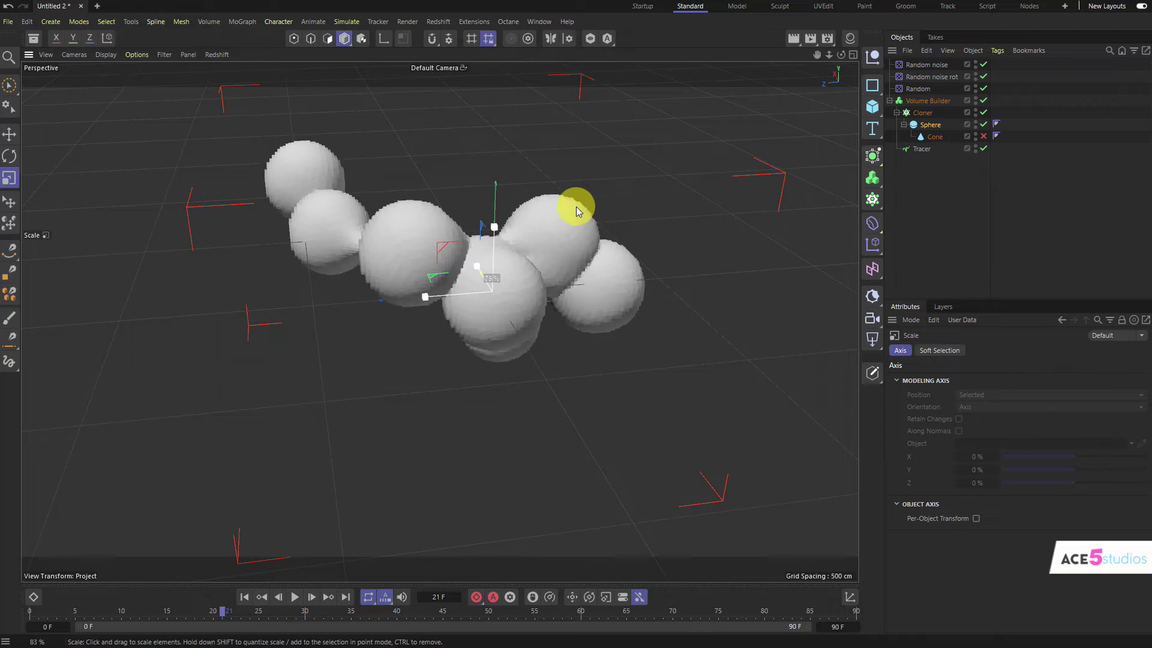
{"action": "left_click_drag", "start_coordinate": [514, 268], "coordinate": [547, 300], "text": "alt"}
{"action": "key", "text": "F8"}
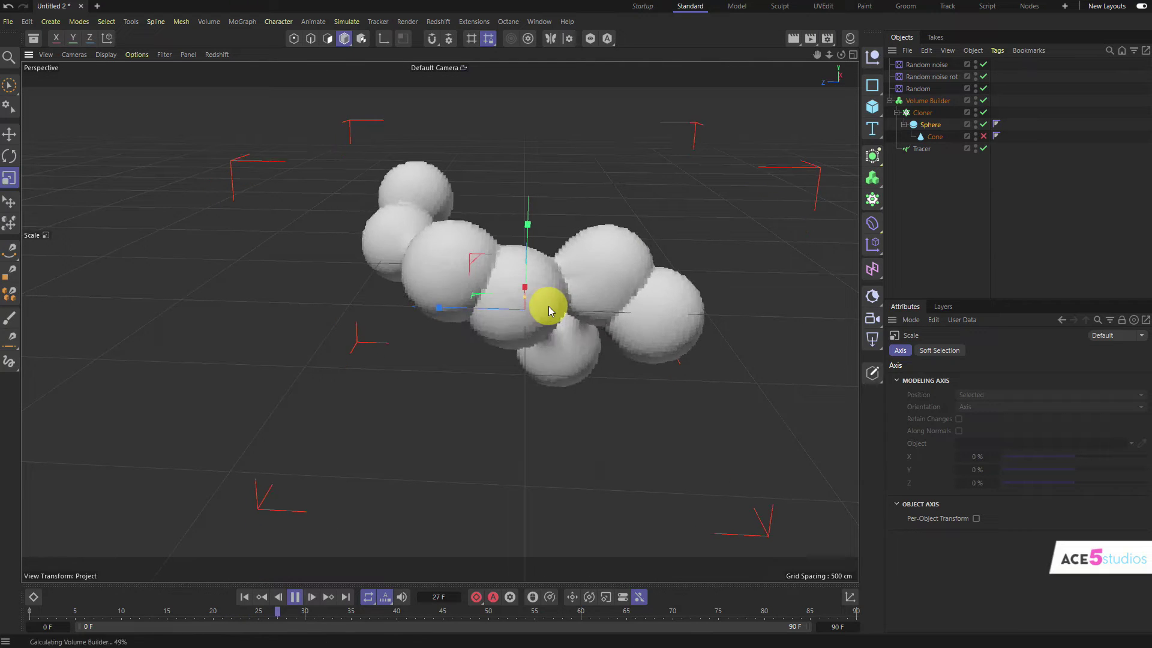
{"action": "key", "text": "F8"}
Disable the Volume Builder and, during playback, set the Random effector's position to X 292, Y 379 and Z -564 cm
{"action": "left_click", "coordinate": [984, 101]}
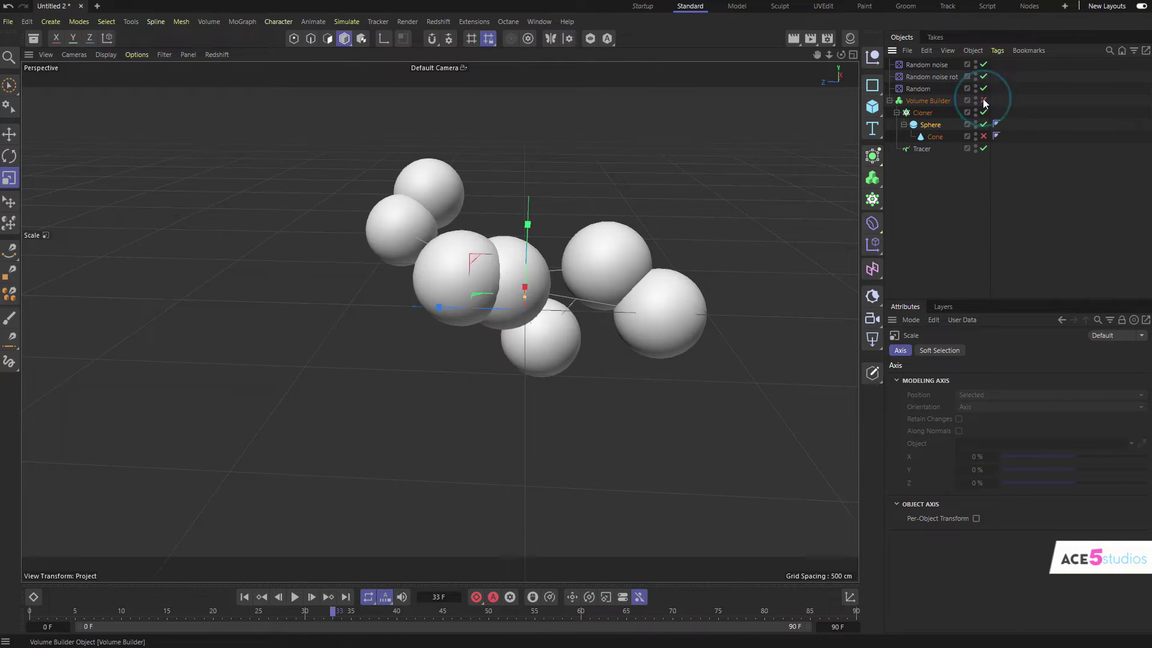
{"action": "key", "text": "F8"}
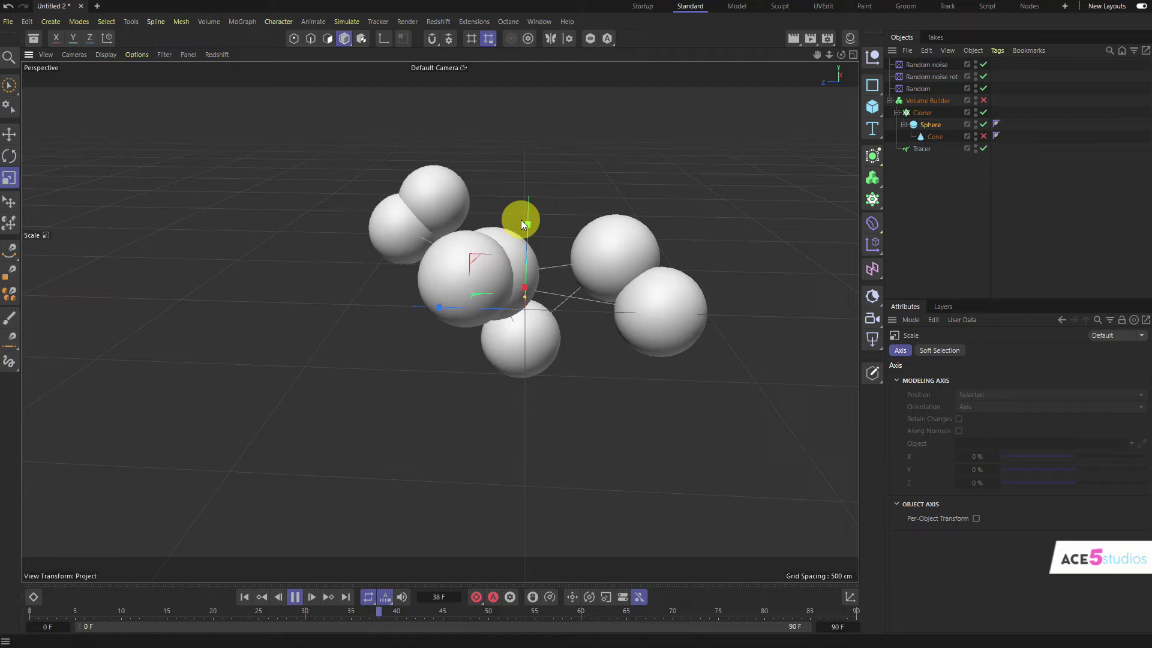
{"action": "left_click", "coordinate": [924, 88]}
{"action": "left_click_drag", "start_coordinate": [975, 446], "coordinate": [999, 460]}
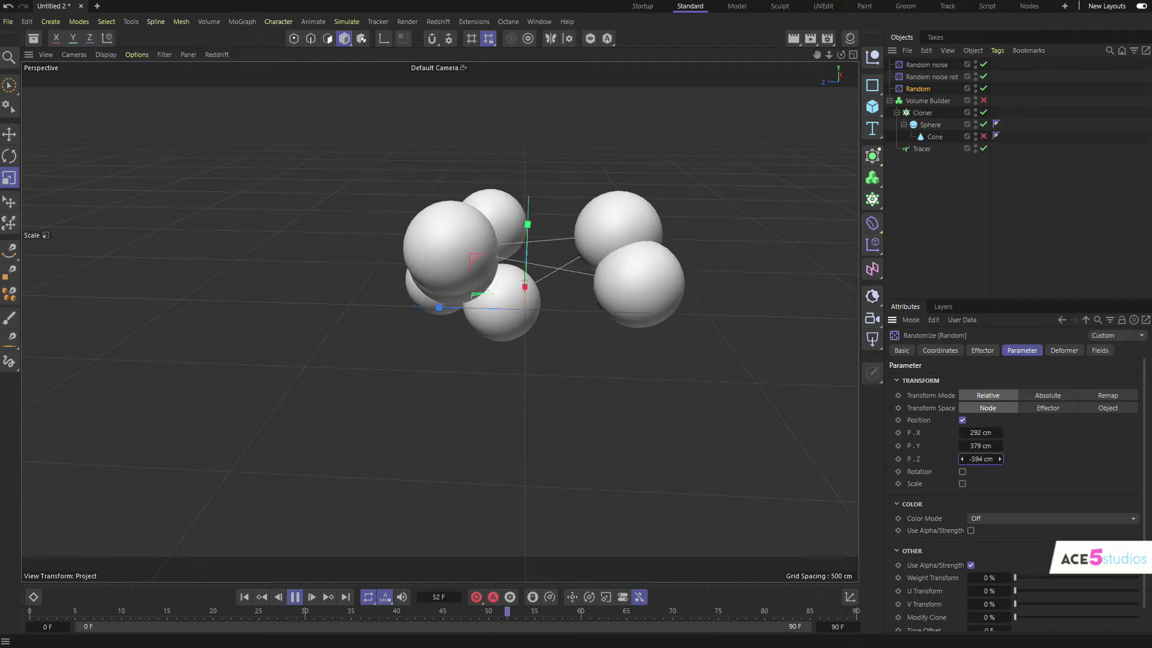
Disable both Random noise effectors and raise the Random effector's P.Y to 1172 cm
{"action": "left_click", "coordinate": [984, 77]}
{"action": "left_click", "coordinate": [984, 64]}
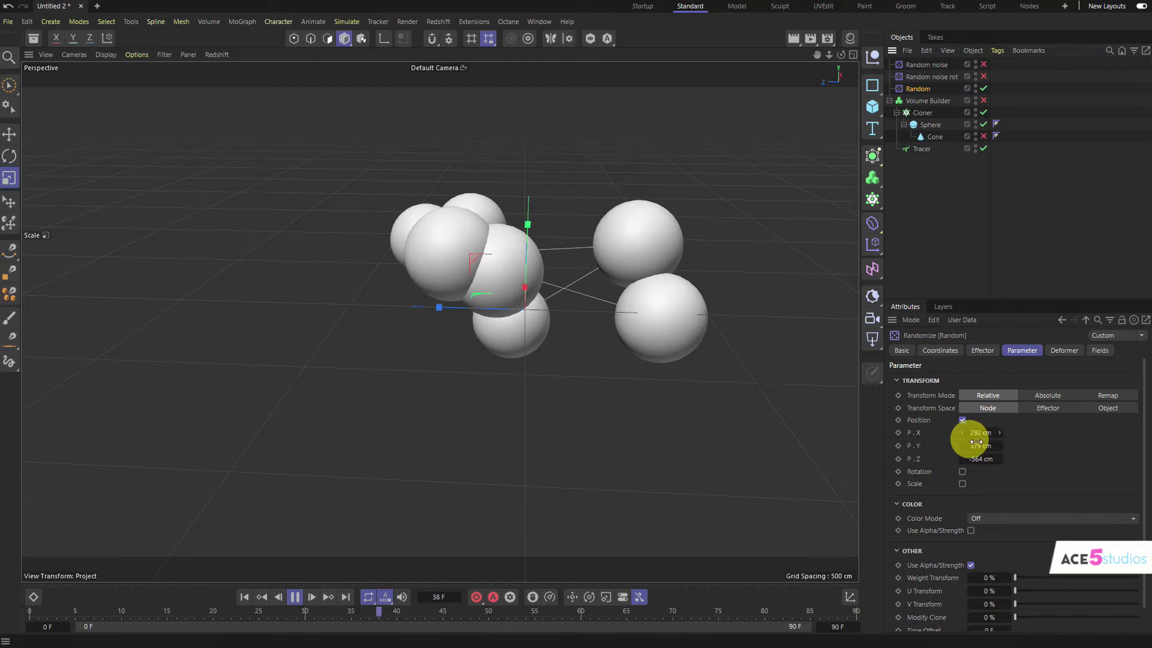
{"action": "left_click_drag", "start_coordinate": [978, 445], "coordinate": [1032, 445]}
{"action": "middle_click_drag", "start_coordinate": [446, 186], "coordinate": [374, 201], "text": "alt"}
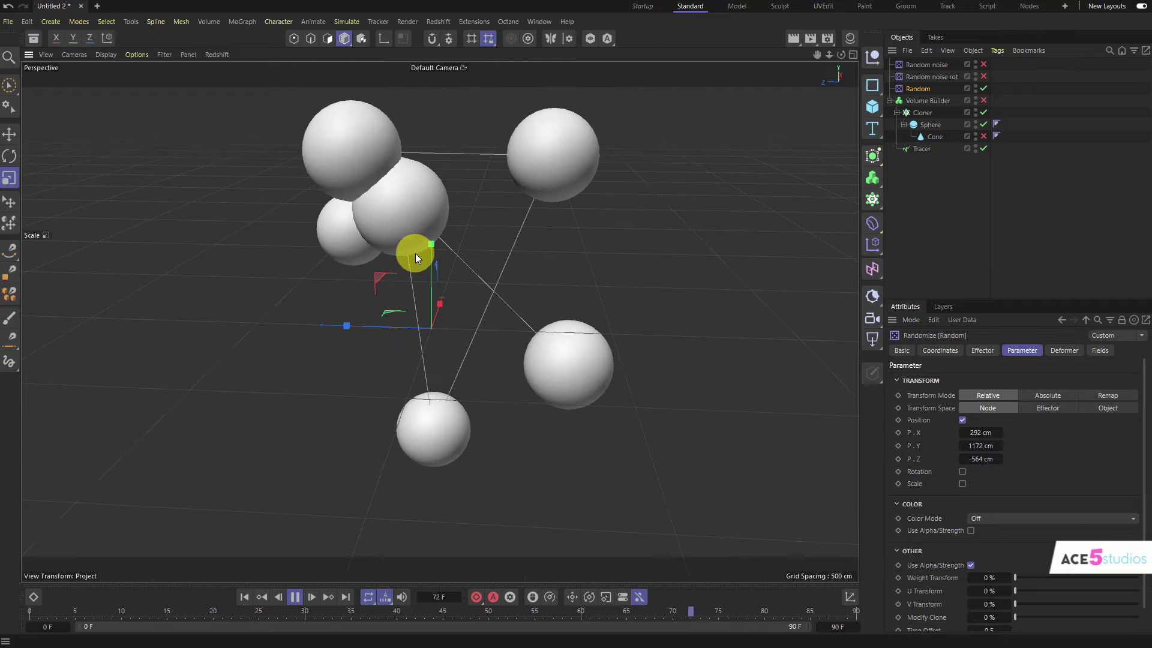
Re-enable the Random noise and Random noise rot effectors and play the animation to check the clones' motion
{"action": "key", "text": "F8"}
{"action": "left_click", "coordinate": [973, 65]}
{"action": "left_click_drag", "start_coordinate": [984, 65], "coordinate": [984, 77]}
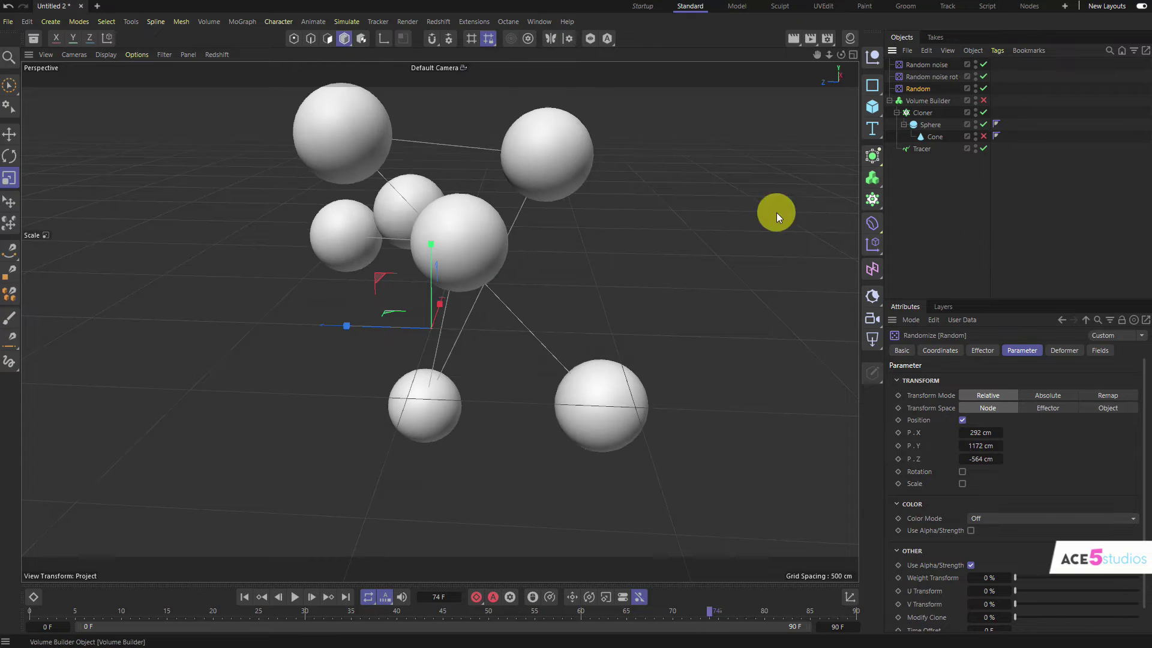
{"action": "key", "text": "F8"}
{"action": "left_click_drag", "start_coordinate": [498, 260], "coordinate": [479, 261], "text": "alt"}
Re-enable the Volume Builder, stop the playback and inspect the merged spheres and connections
{"action": "left_click", "coordinate": [984, 100]}
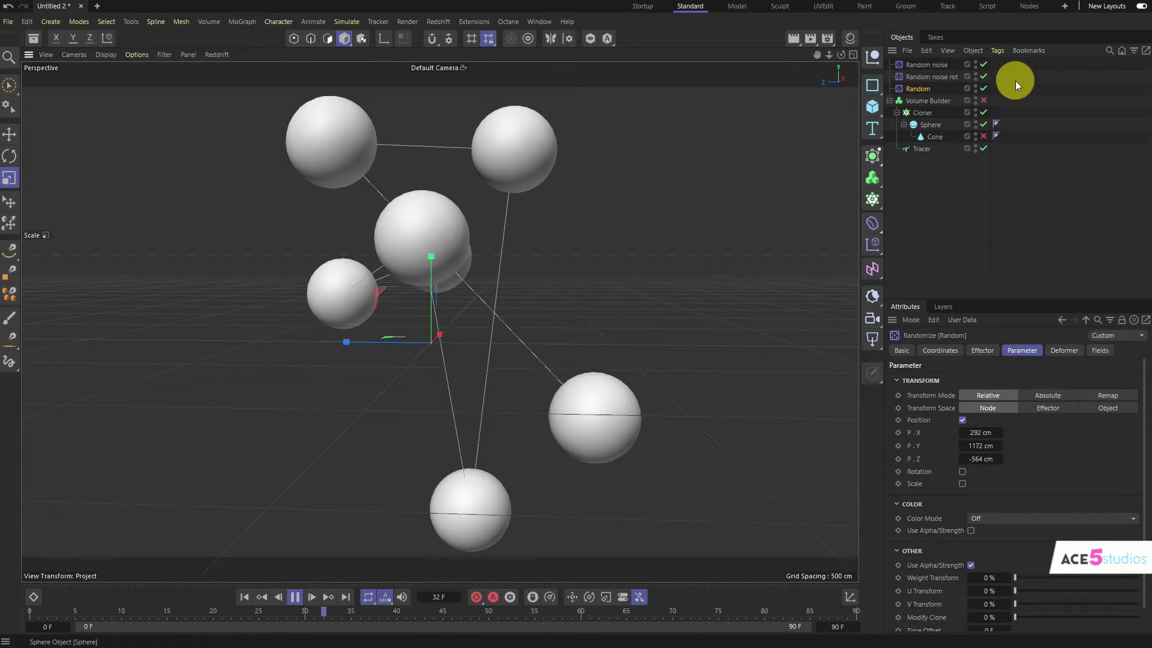
{"action": "key", "text": "F8"}
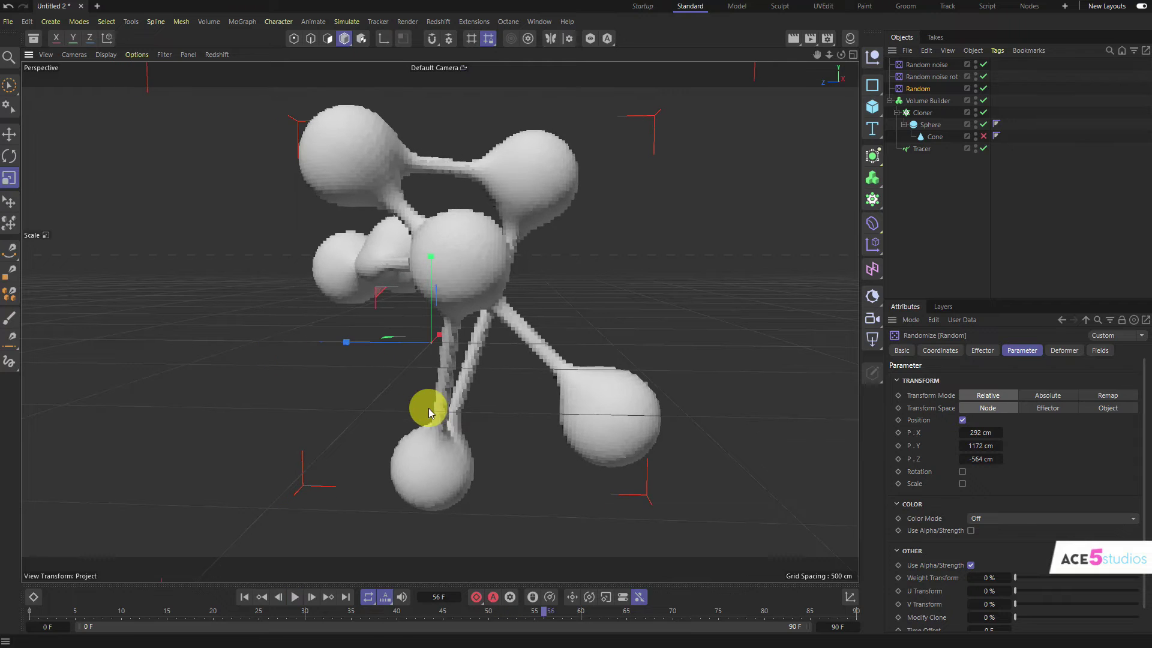
{"action": "left_click_drag", "start_coordinate": [470, 209], "coordinate": [588, 243], "text": "alt"}
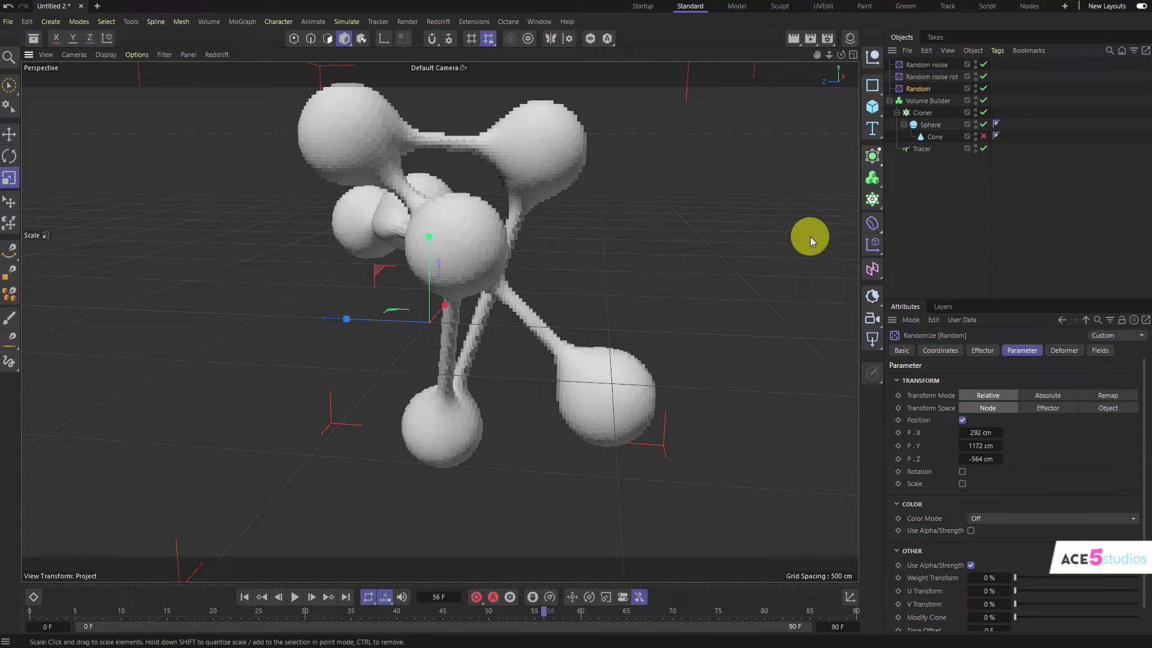
Add a Volume Mesher as parent of the Volume Builder
{"action": "left_click", "coordinate": [925, 102]}
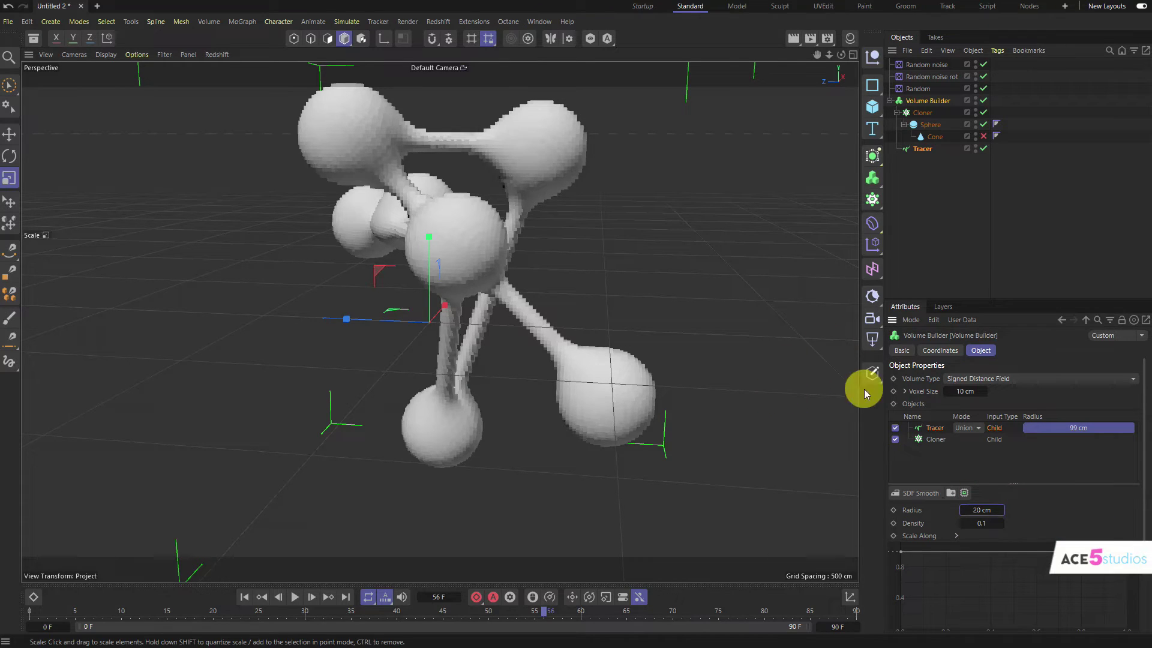
{"action": "middle_click_drag", "start_coordinate": [464, 262], "coordinate": [387, 268], "text": "alt"}
{"action": "left_click_drag", "start_coordinate": [476, 234], "coordinate": [391, 227], "text": "alt"}
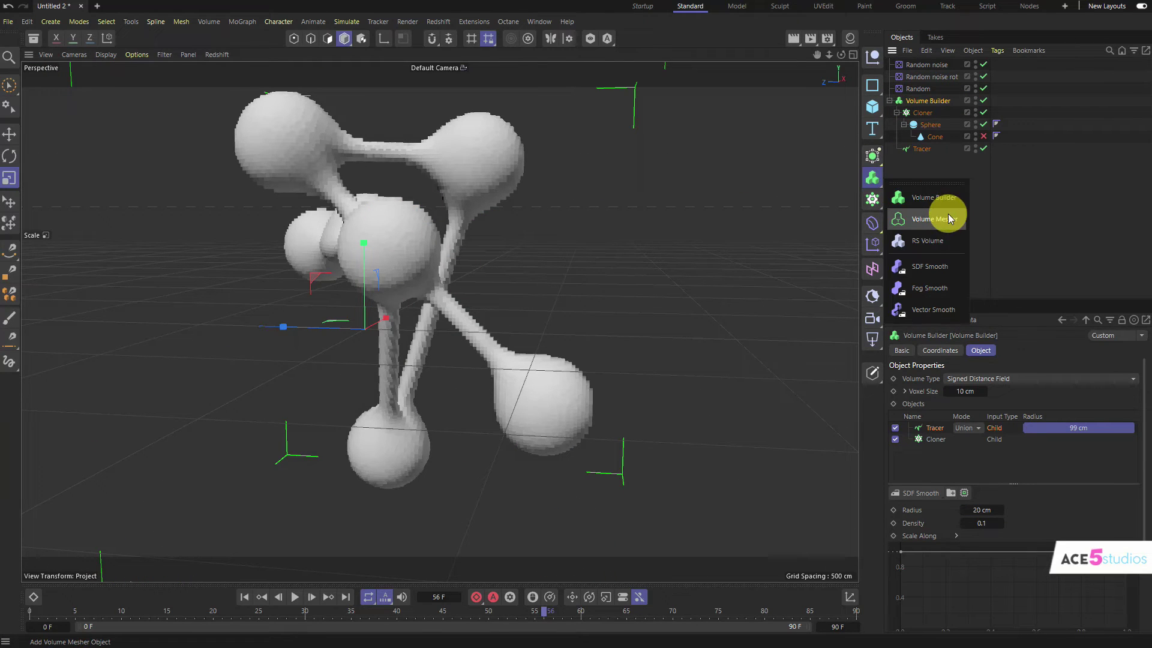
{"action": "left_click", "coordinate": [933, 219]}
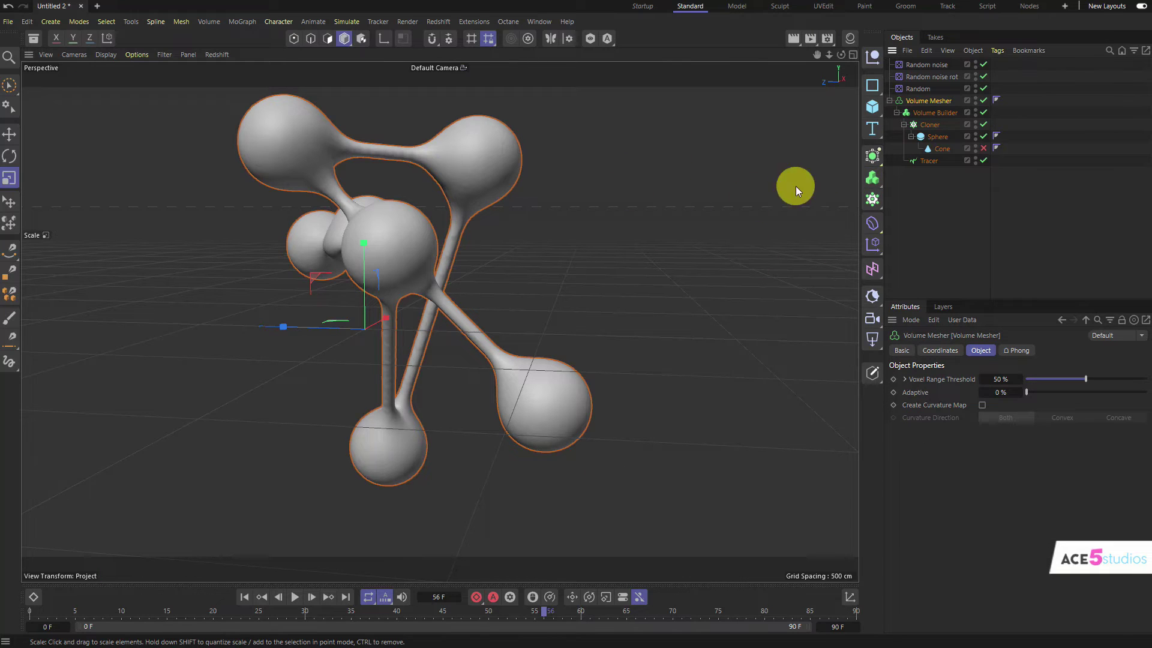
Try an SDF Smooth filter in the Volume Builder with its strength lowered to 0 %, and delete it
{"action": "left_click", "coordinate": [931, 112]}
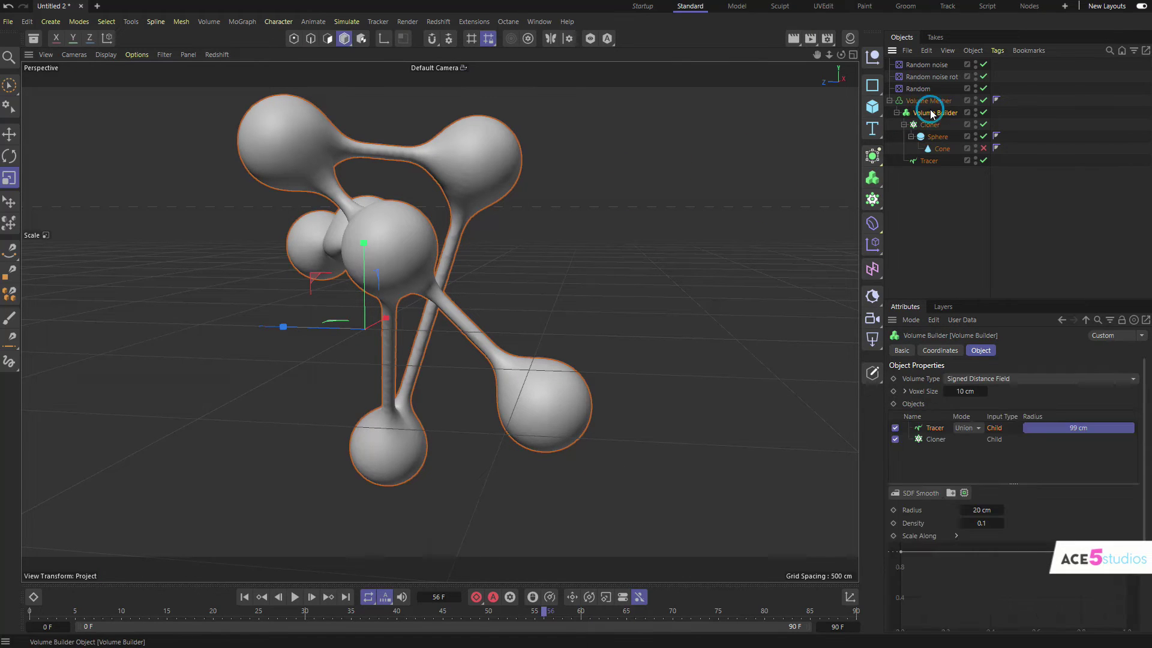
{"action": "left_click", "coordinate": [921, 493]}
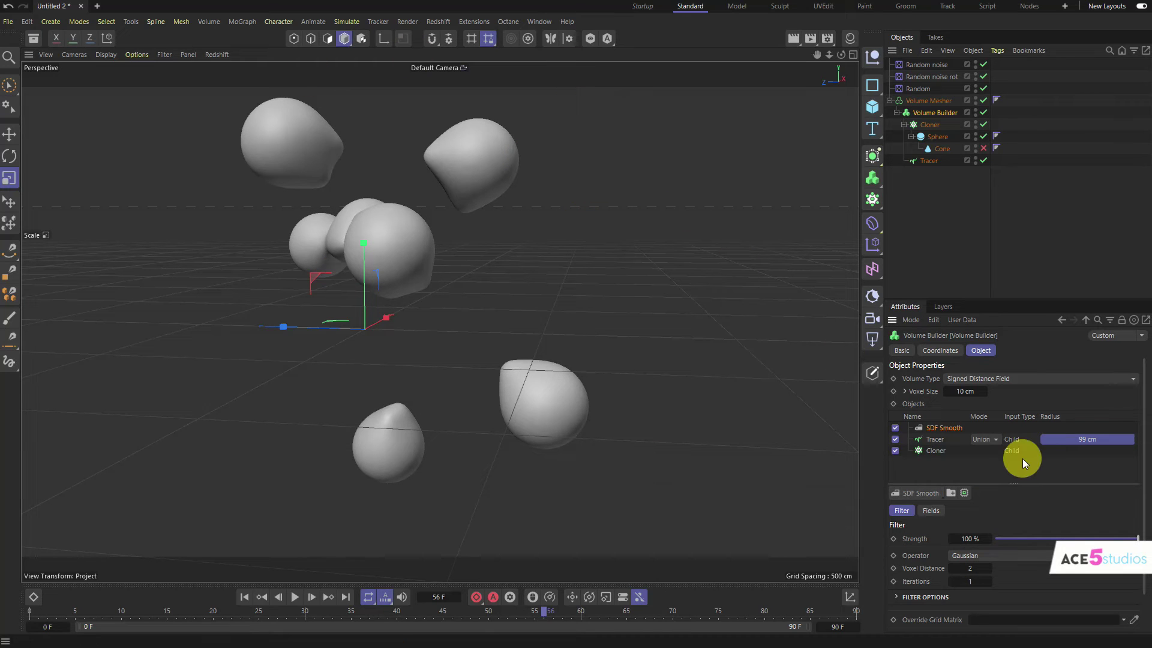
{"action": "left_click", "coordinate": [1058, 538]}
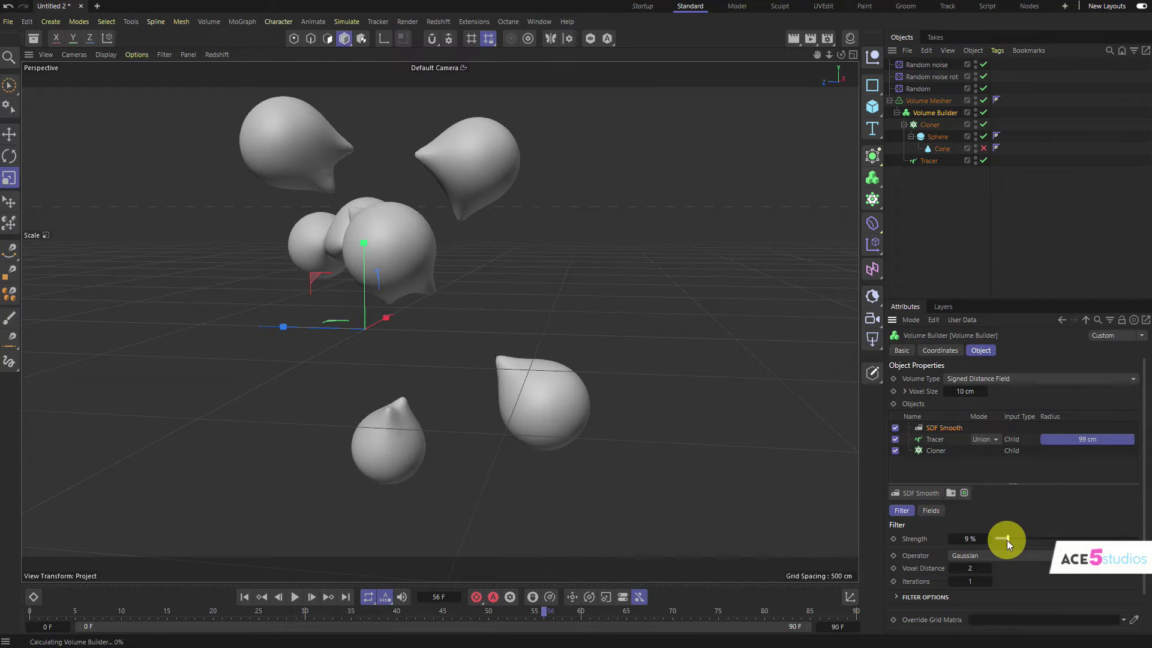
{"action": "left_click_drag", "start_coordinate": [1006, 540], "coordinate": [886, 533]}
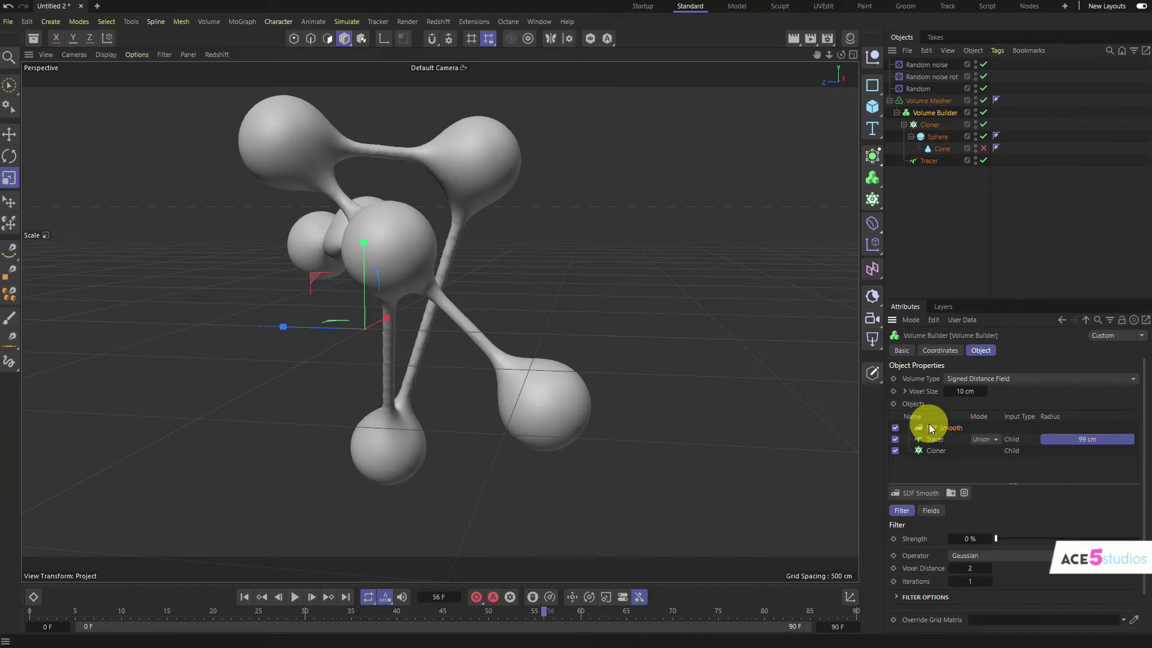
{"action": "key", "text": "Delete"}
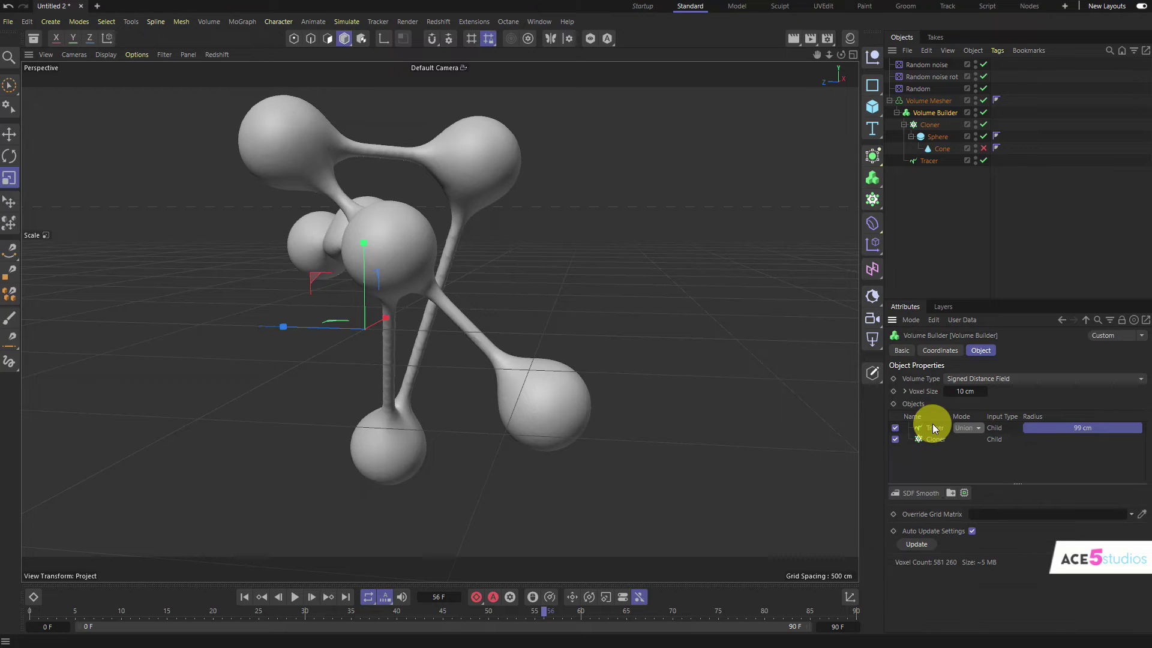
Group the Volume Mesher in a Null and add a Smoothing deformer above it with 26 iterations
{"action": "left_click", "coordinate": [913, 101]}
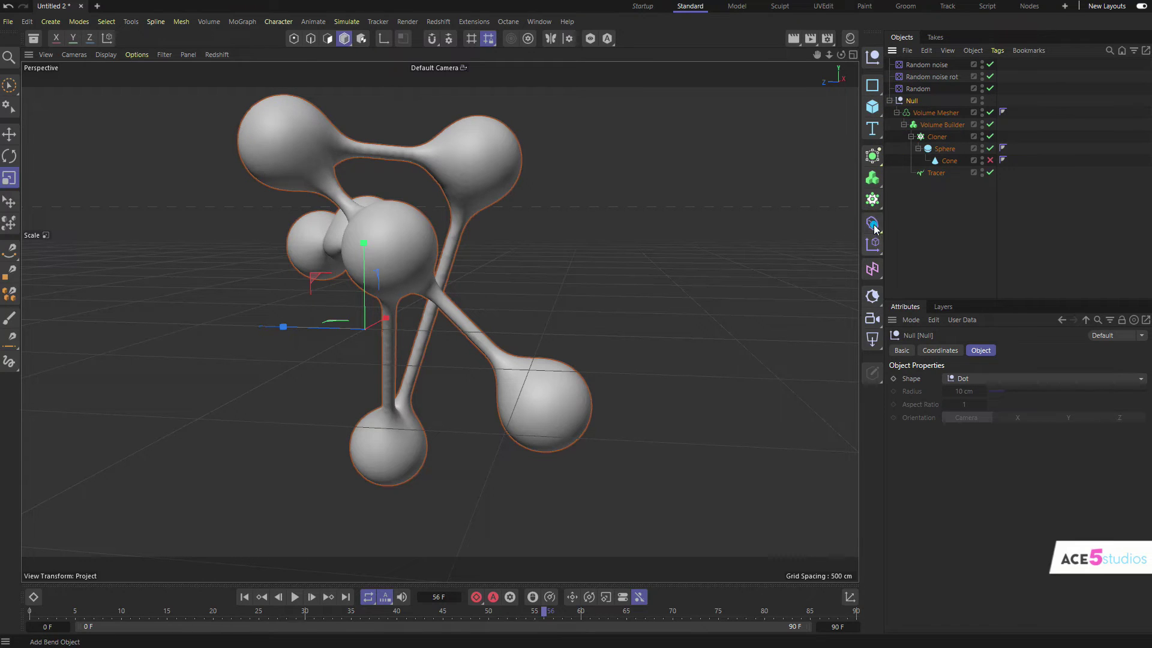
{"action": "left_click_drag", "start_coordinate": [875, 229], "coordinate": [924, 242]}
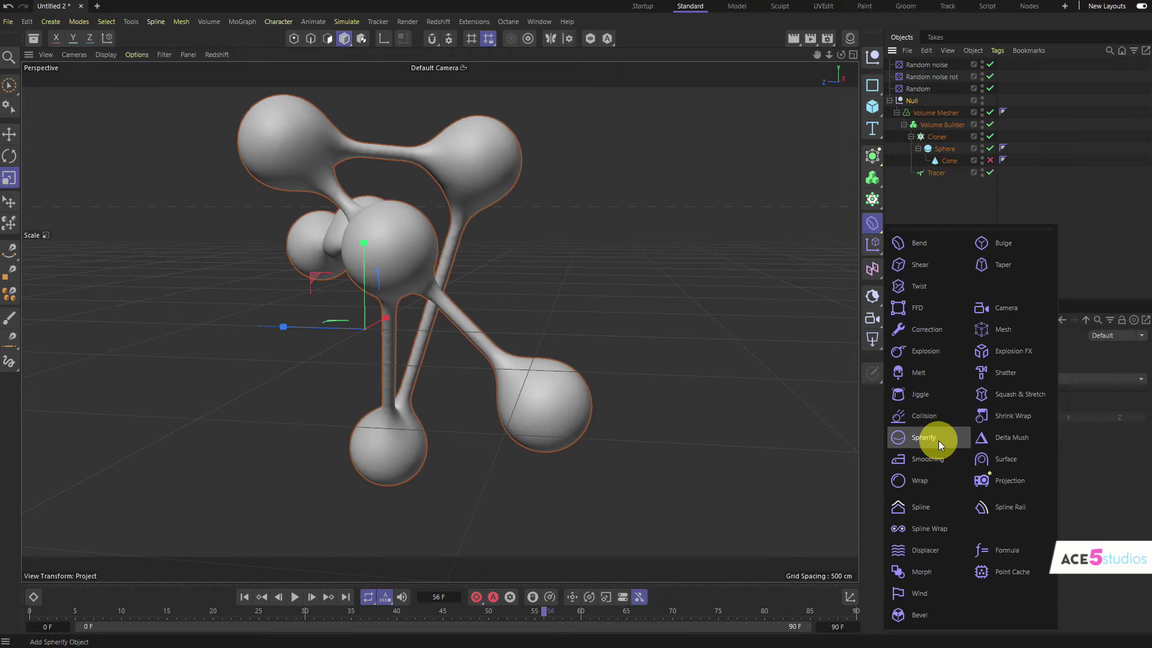
{"action": "left_click", "coordinate": [938, 458]}
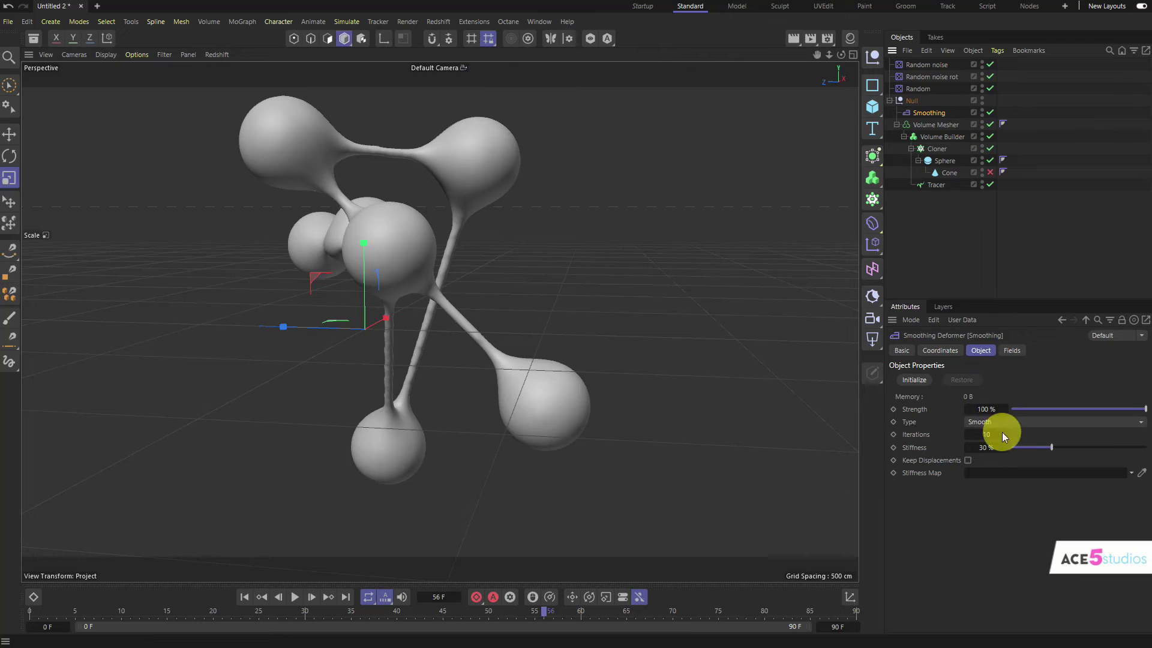
{"action": "left_click_drag", "start_coordinate": [1005, 433], "coordinate": [1018, 434]}
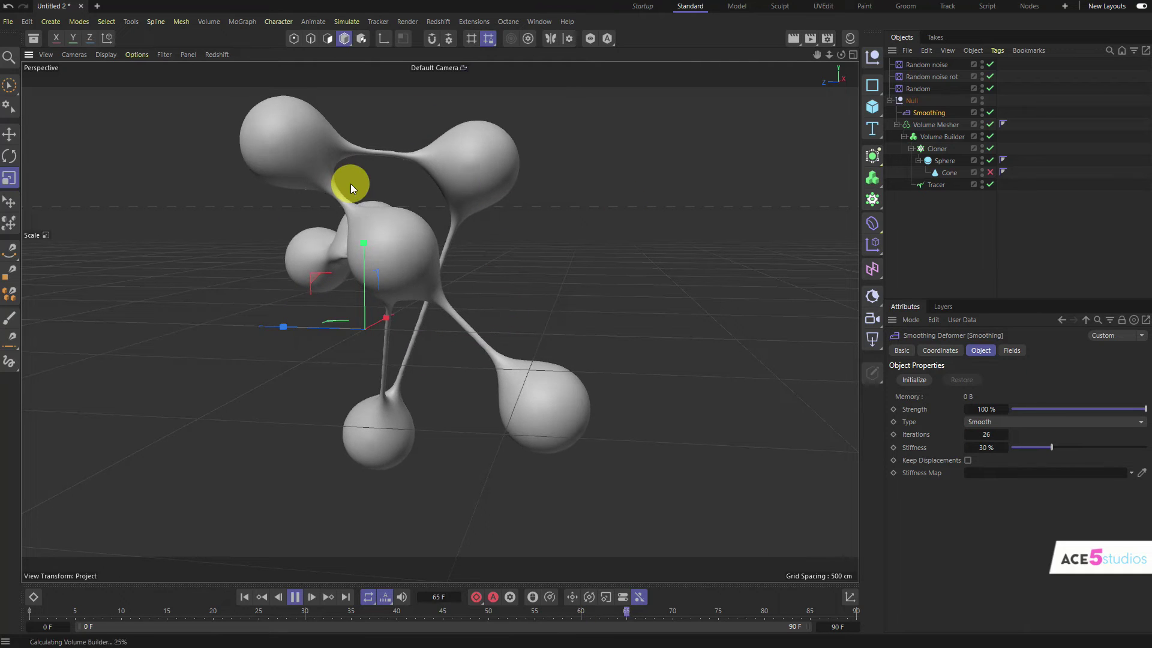
Set the Random noise effector's P.X to 390 cm and the Random effector's P.Y to 800 cm
{"action": "left_click", "coordinate": [943, 67]}
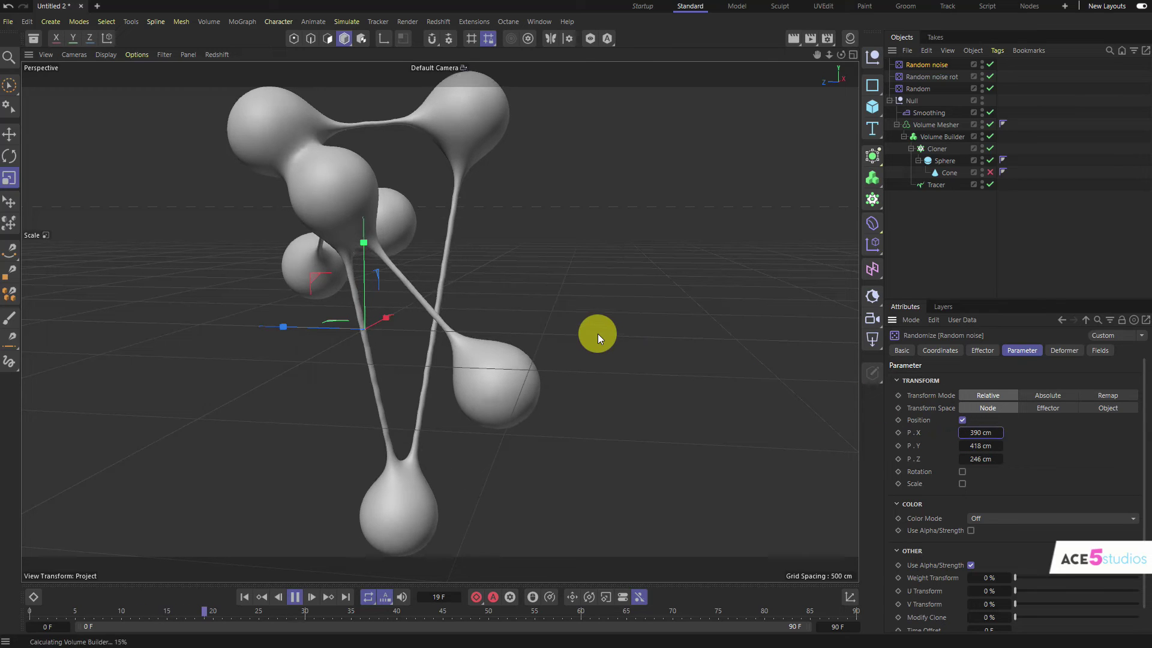
{"action": "left_click", "coordinate": [916, 90]}
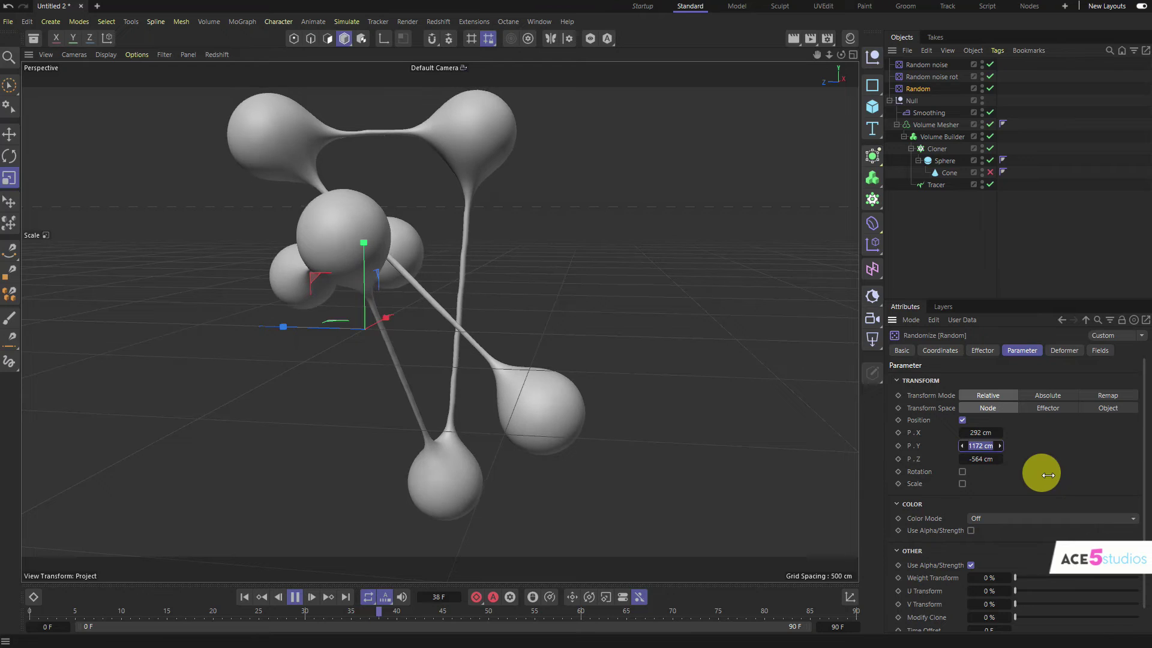
{"action": "key", "text": "Return"}
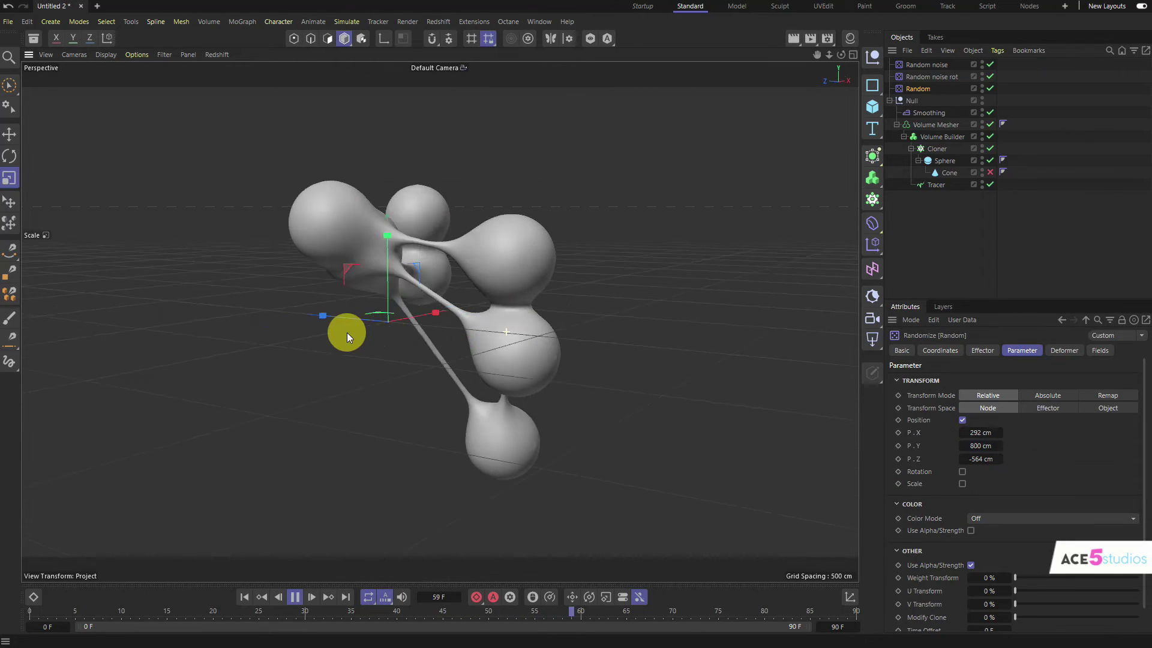
Inspect the smoothed cluster from different angles during playback, and stop the animation
{"action": "left_click_drag", "start_coordinate": [346, 333], "coordinate": [611, 145], "text": "alt"}
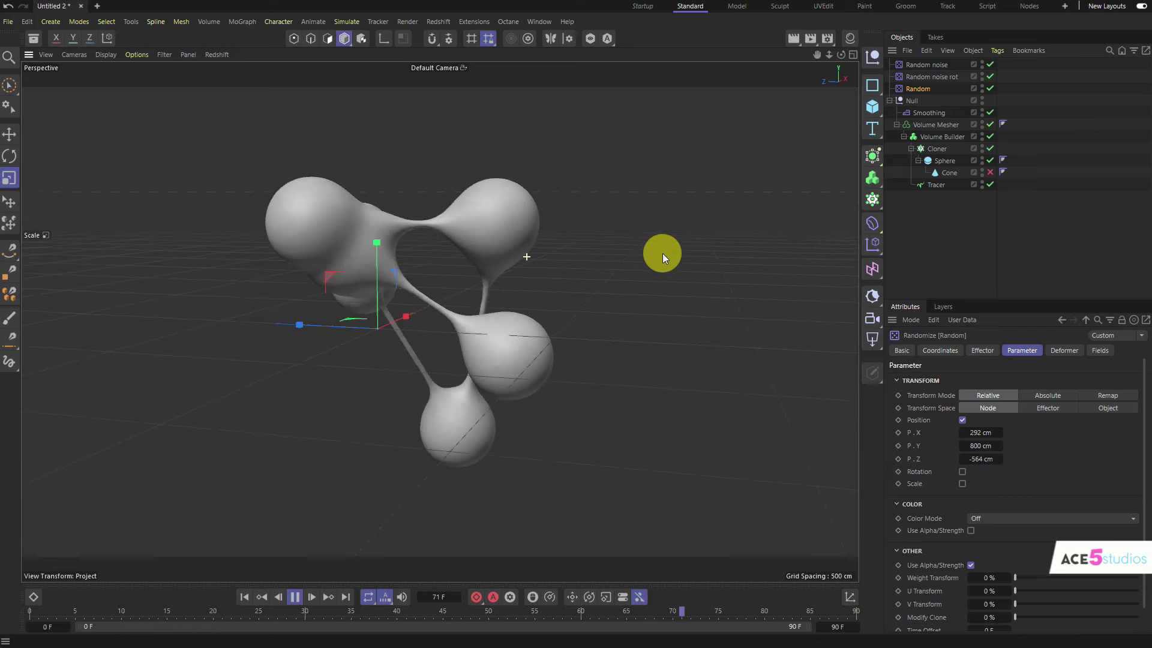
{"action": "left_click_drag", "start_coordinate": [387, 260], "coordinate": [499, 280], "text": "alt"}
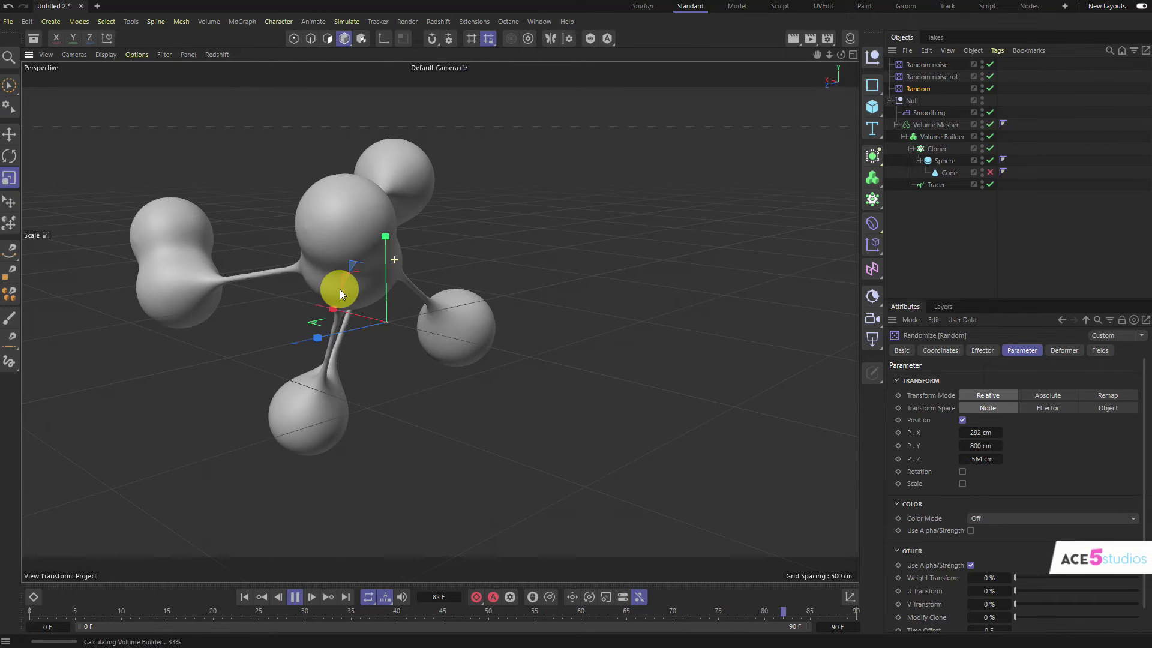
{"action": "key", "text": "F8"}
{"action": "mouse_move", "coordinate": [373, 246]}
{"action": "left_mouse_down", "text": "alt"}
{"action": "mouse_move", "coordinate": [211, 247]}
{"action": "mouse_move", "coordinate": [240, 231]}
{"action": "mouse_move", "coordinate": [432, 321]}
{"action": "mouse_move", "coordinate": [379, 306]}
{"action": "left_mouse_up", "text": "alt"}
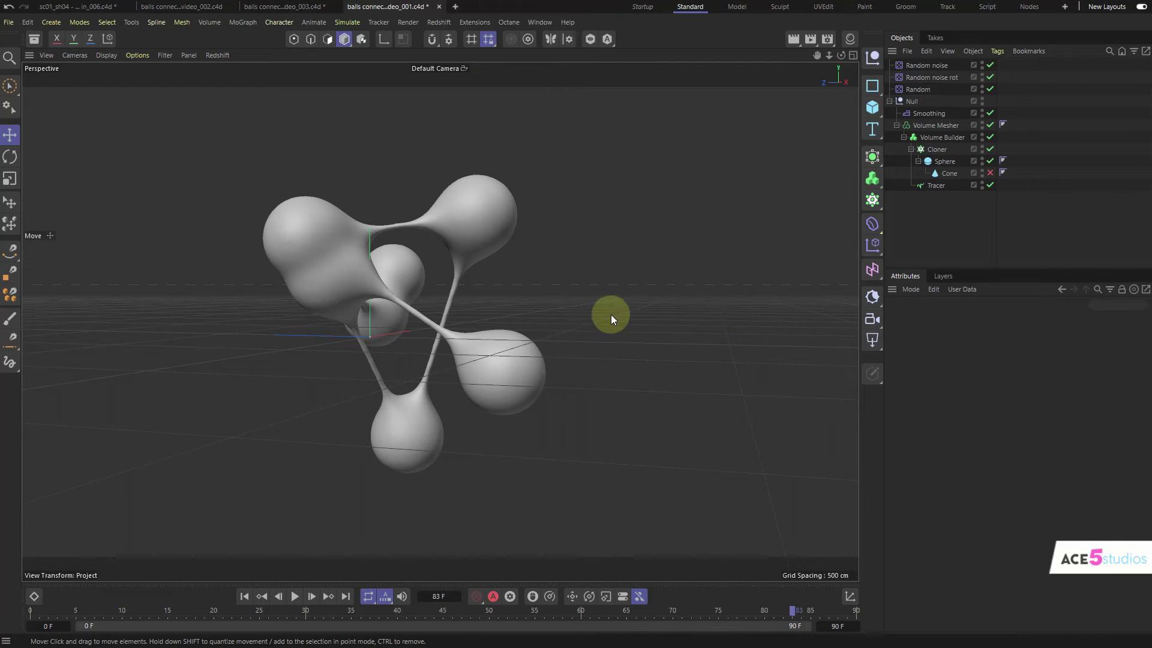
Create a new Redshift Standard material in the Material Manager
{"action": "left_click", "coordinate": [851, 39]}
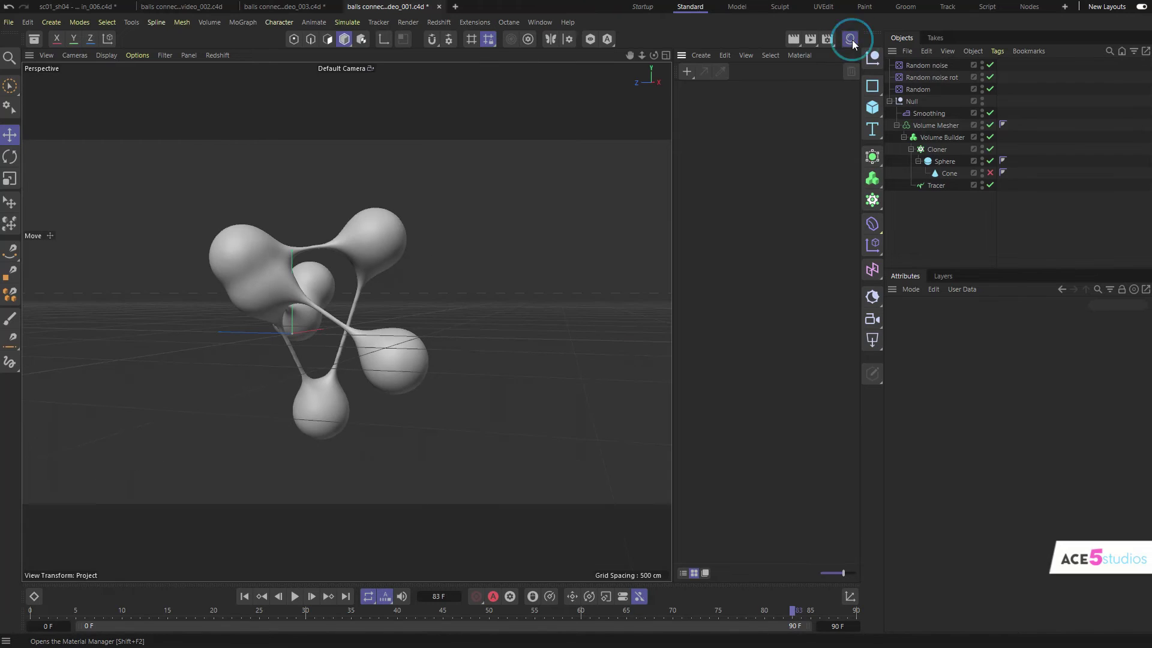
{"action": "left_click", "coordinate": [687, 72]}
{"action": "mouse_move", "coordinate": [770, 122]}
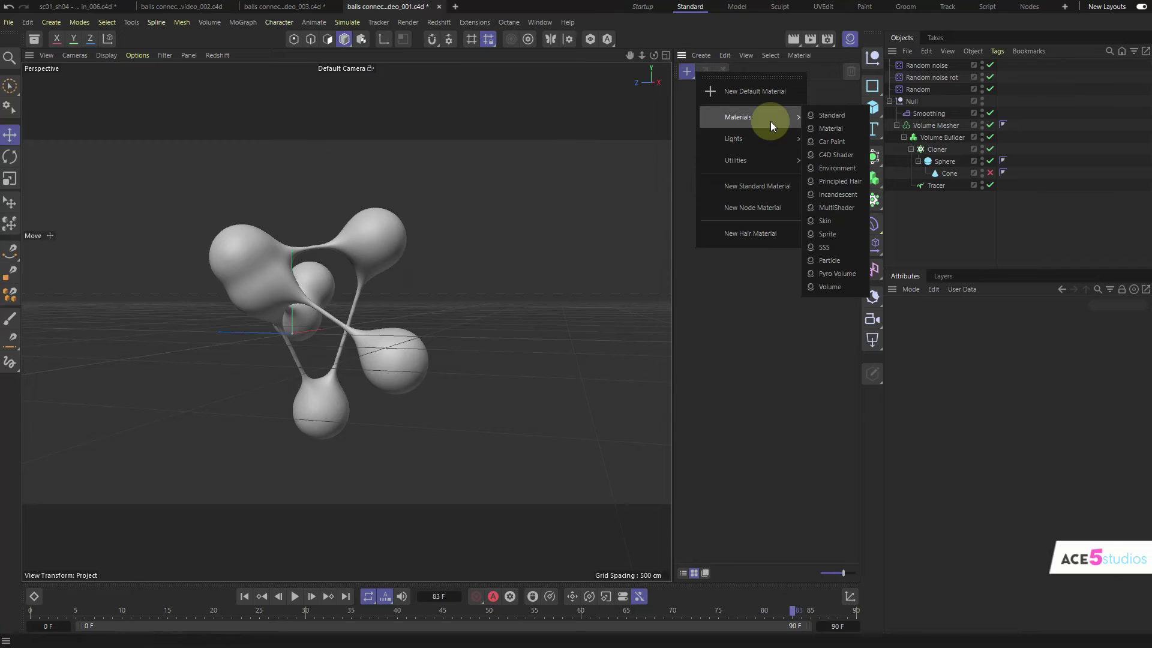
{"action": "left_click", "coordinate": [837, 118]}
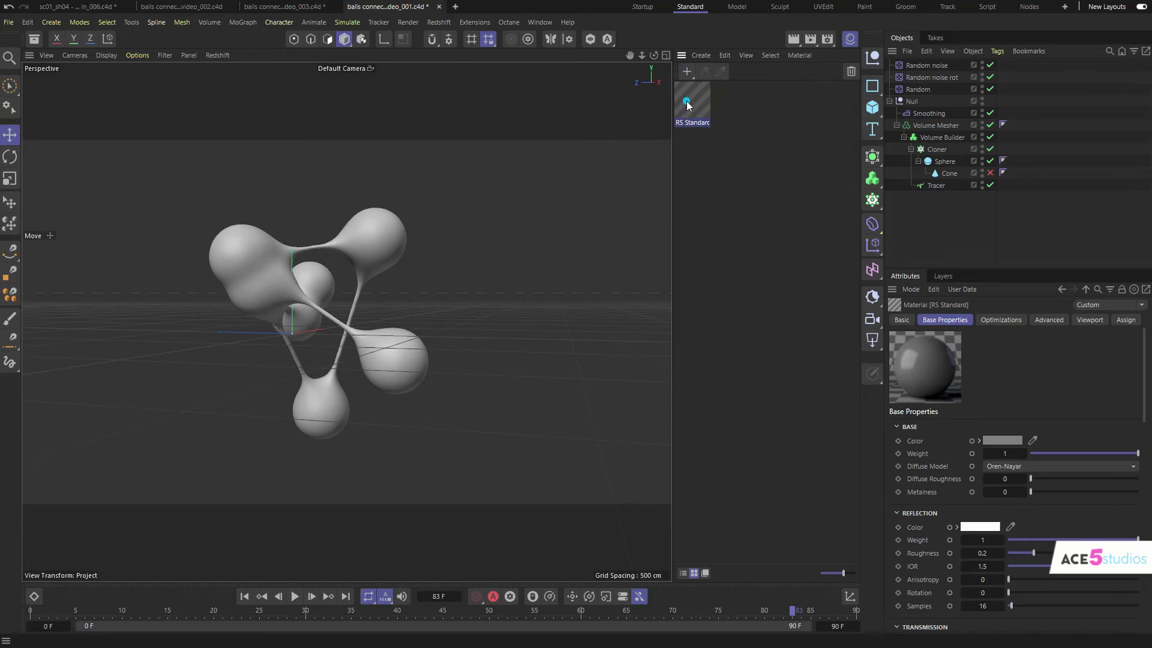
Set the material's subsurface weight to 1 and the saturation of its subsurface colour and radius to 100 %
{"action": "scroll", "coordinate": [975, 359], "scroll_direction": "down", "scroll_amount": 10}
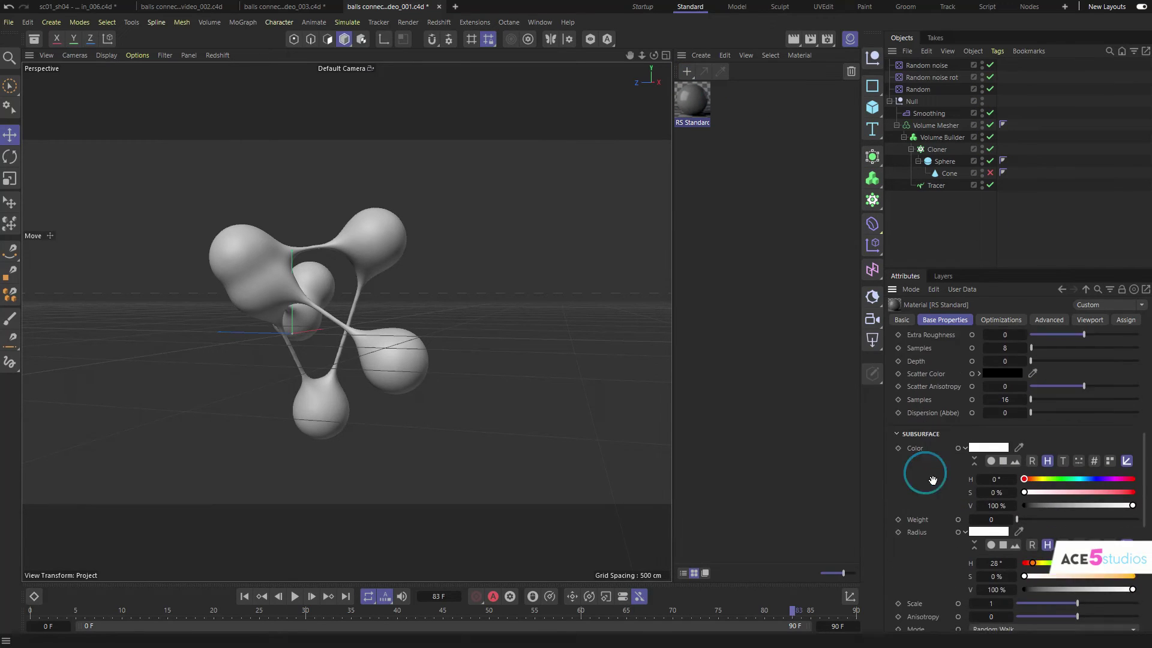
{"action": "scroll", "coordinate": [933, 390], "scroll_direction": "up", "scroll_amount": 1}
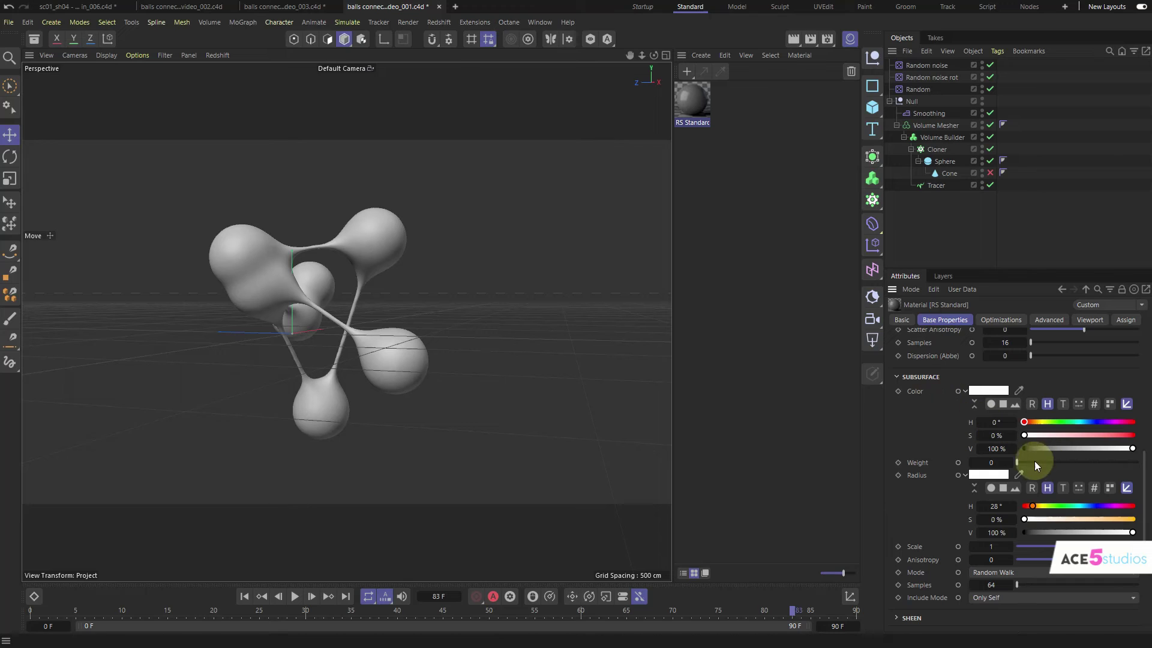
{"action": "left_click_drag", "start_coordinate": [1036, 463], "coordinate": [1138, 463]}
{"action": "left_click_drag", "start_coordinate": [1060, 435], "coordinate": [1149, 440]}
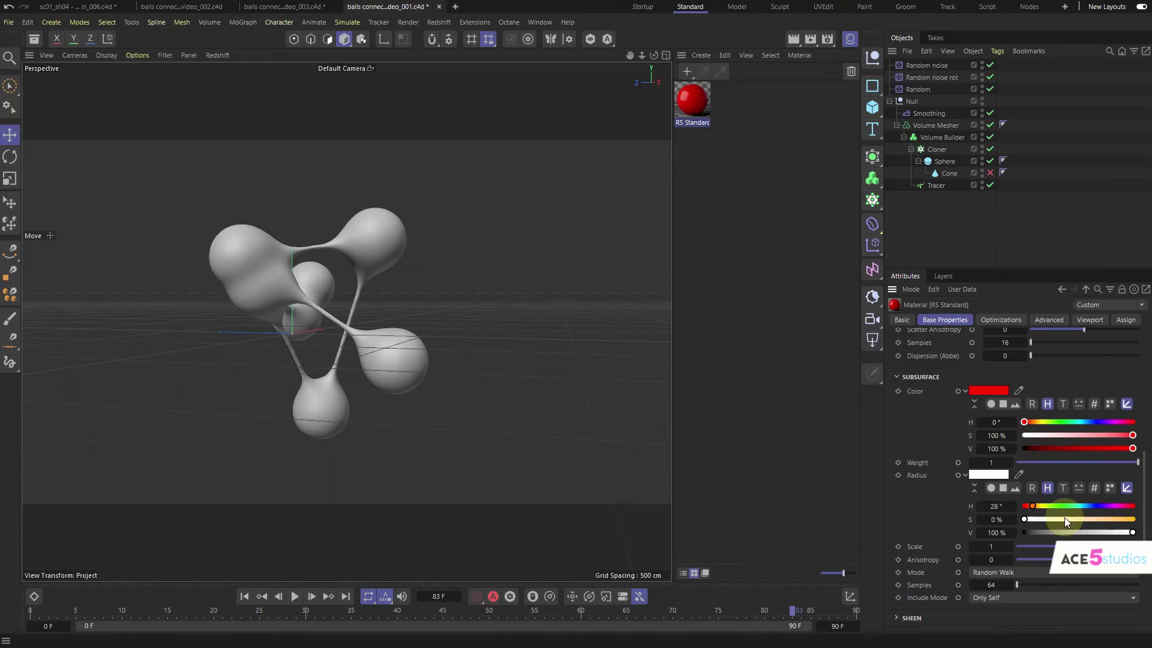
{"action": "left_click_drag", "start_coordinate": [1074, 520], "coordinate": [1132, 519]}
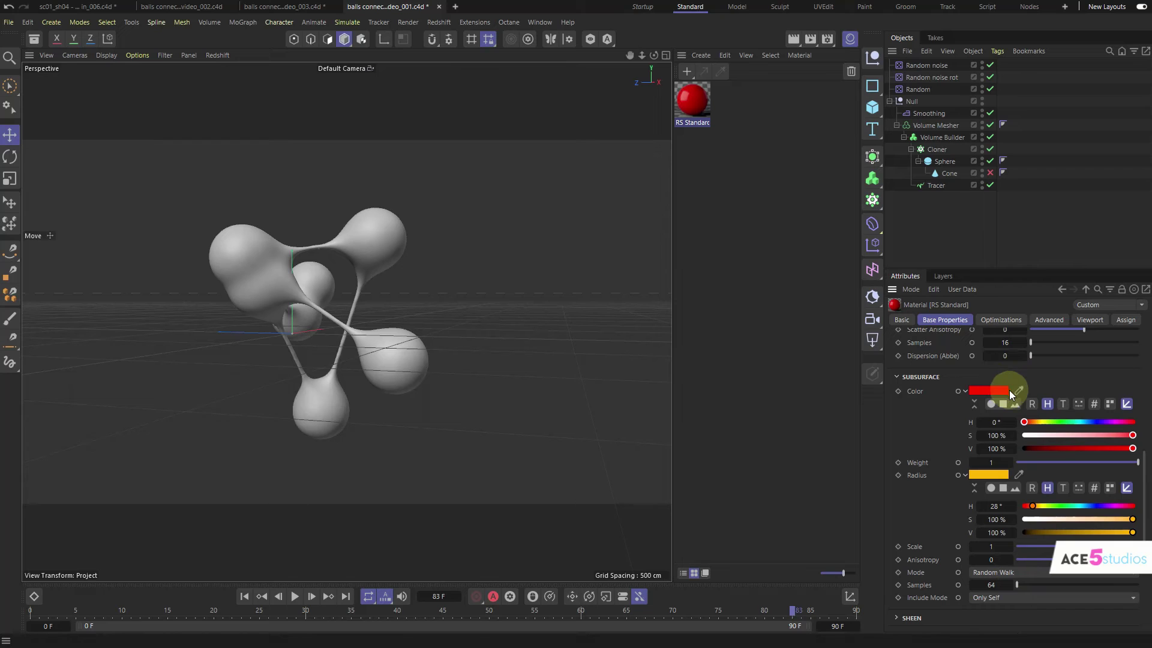
Apply the material to the Volume Mesher and dock a Redshift RenderView below the viewport
{"action": "left_click_drag", "start_coordinate": [697, 102], "coordinate": [939, 127]}
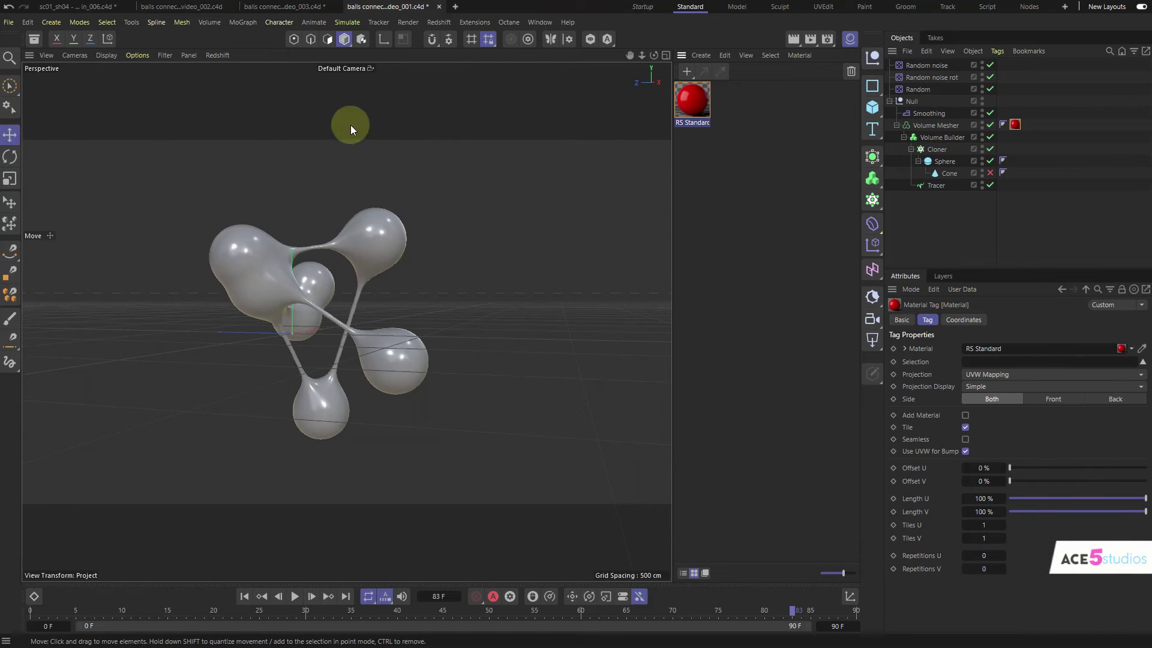
{"action": "left_click", "coordinate": [406, 24]}
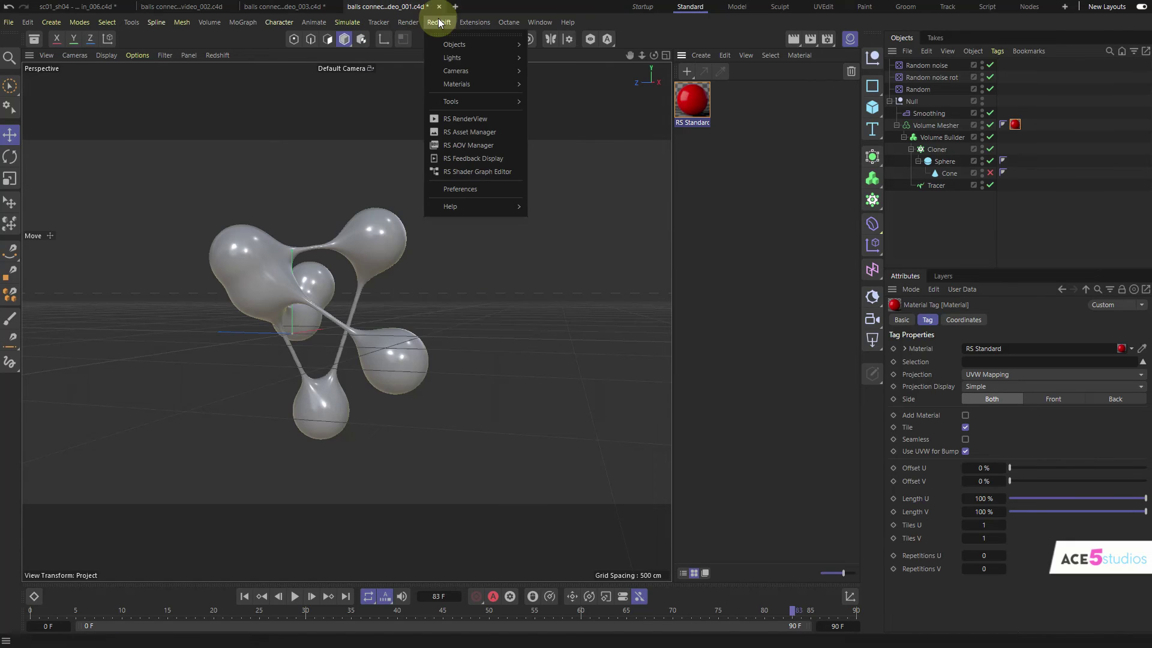
{"action": "left_click", "coordinate": [485, 123]}
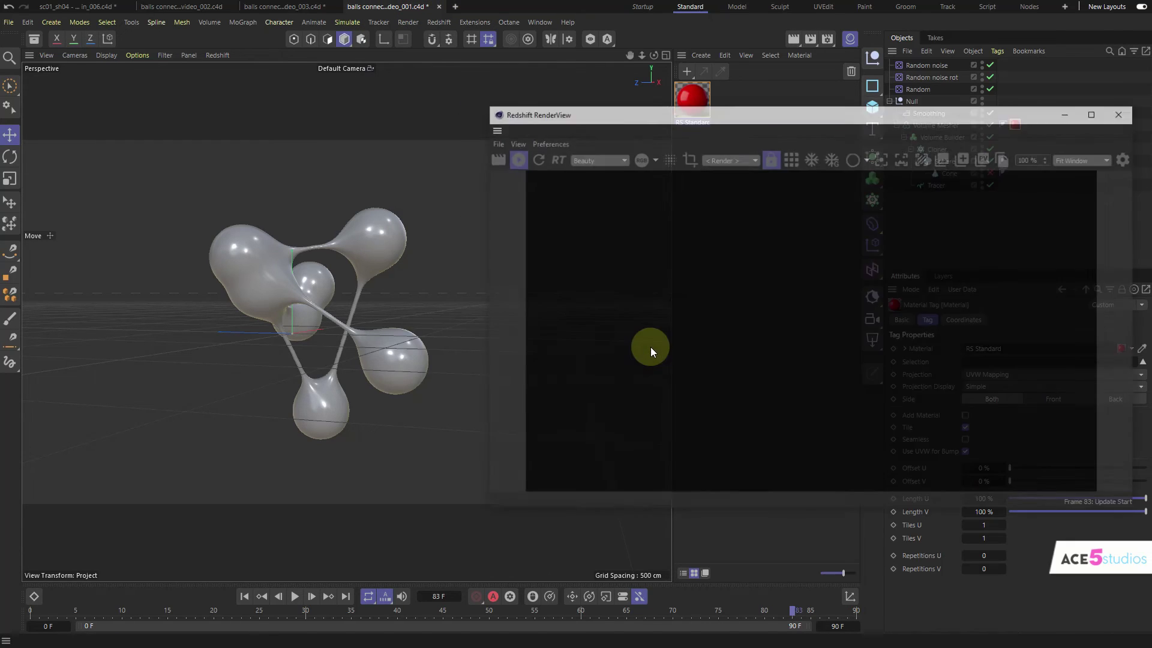
{"action": "left_click_drag", "start_coordinate": [491, 134], "coordinate": [184, 571]}
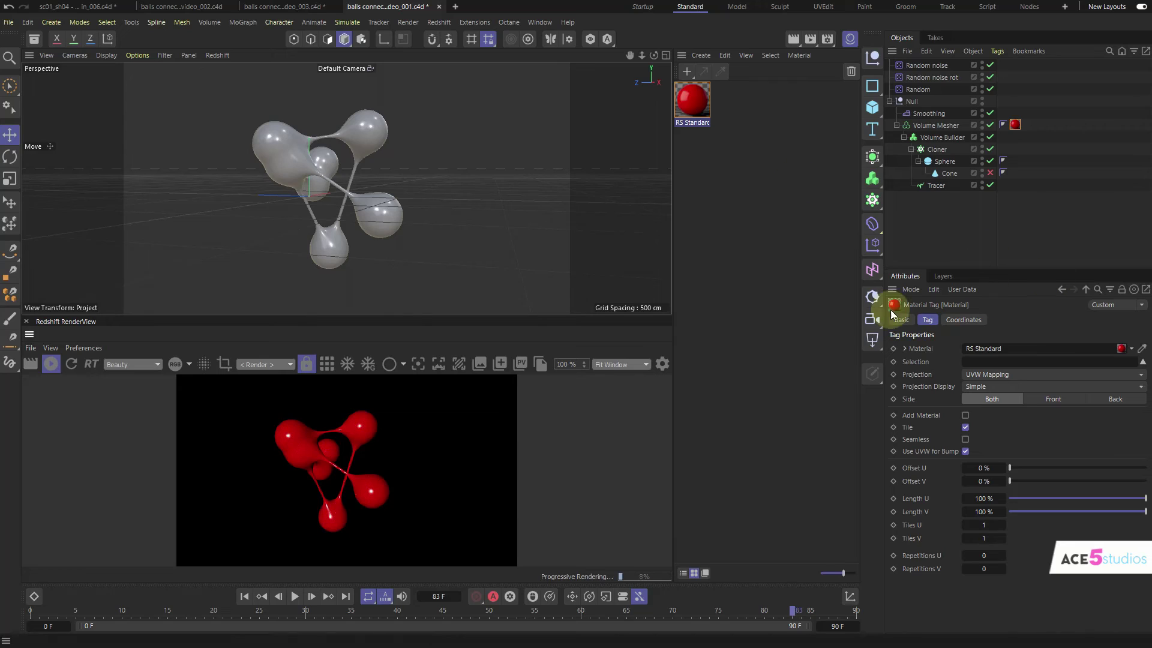
Add a Redshift Area Light, move it clear of the cluster and show the four-view layout
{"action": "left_click", "coordinate": [875, 345]}
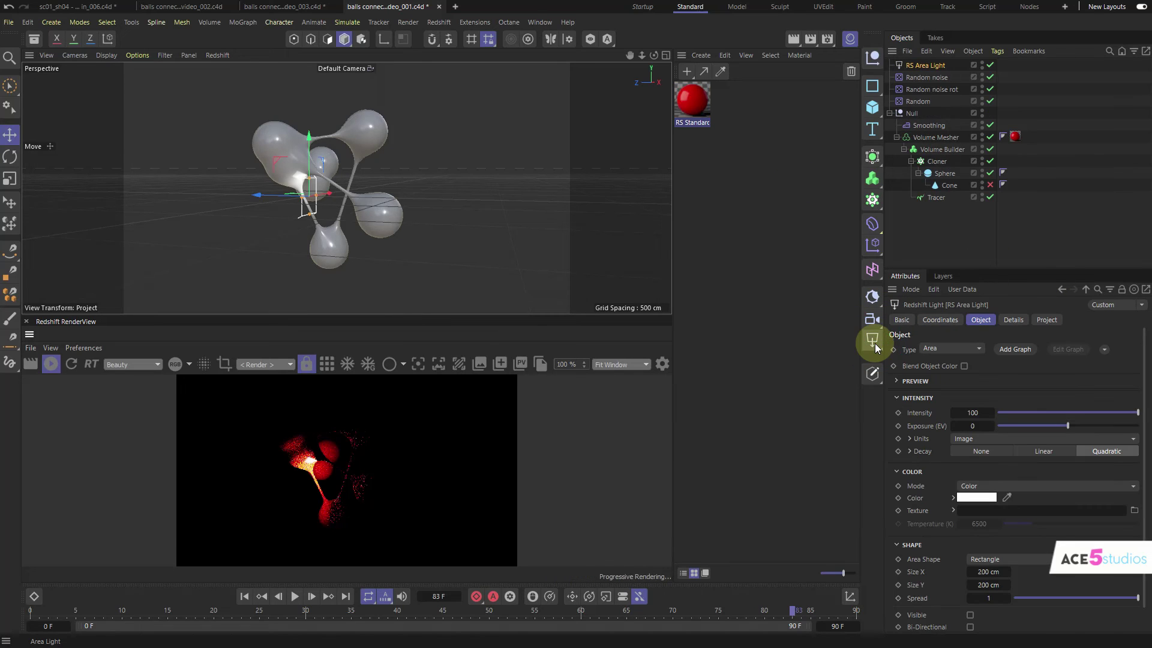
{"action": "left_click_drag", "start_coordinate": [274, 242], "coordinate": [484, 163]}
{"action": "middle_click", "coordinate": [548, 101]}
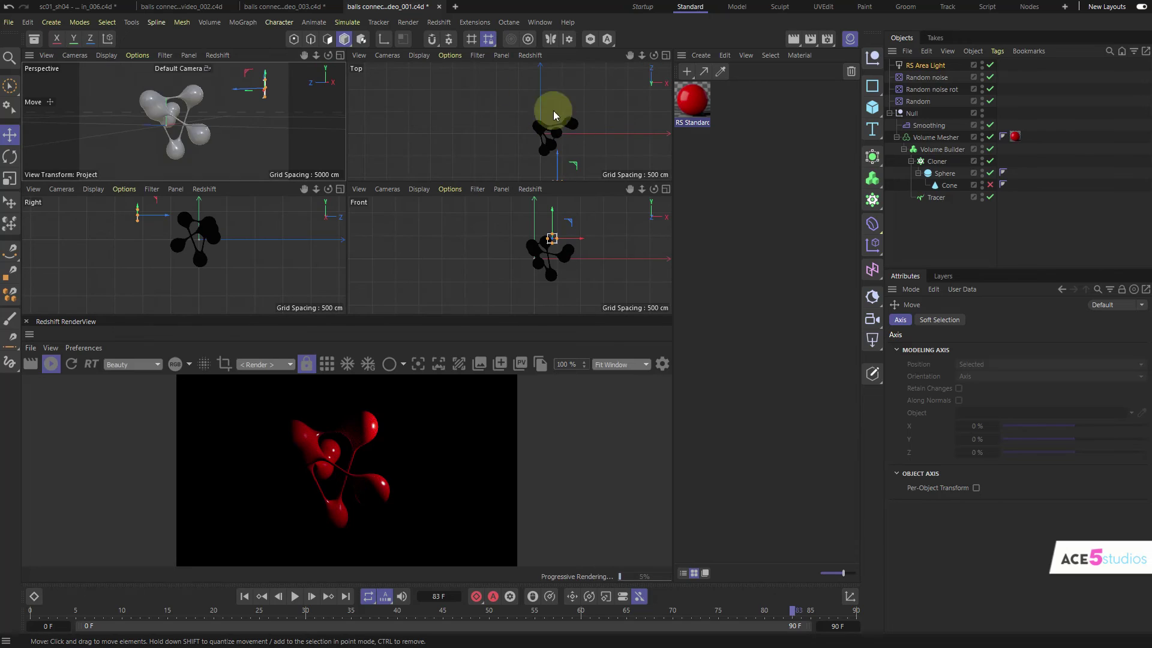
Angle the area light toward the cluster, enlarge it and place it to the side of and above the cluster
{"action": "left_click_drag", "start_coordinate": [594, 128], "coordinate": [580, 62]}
{"action": "key", "text": "r"}
{"action": "key", "text": "t"}
{"action": "left_click_drag", "start_coordinate": [493, 164], "coordinate": [546, 160]}
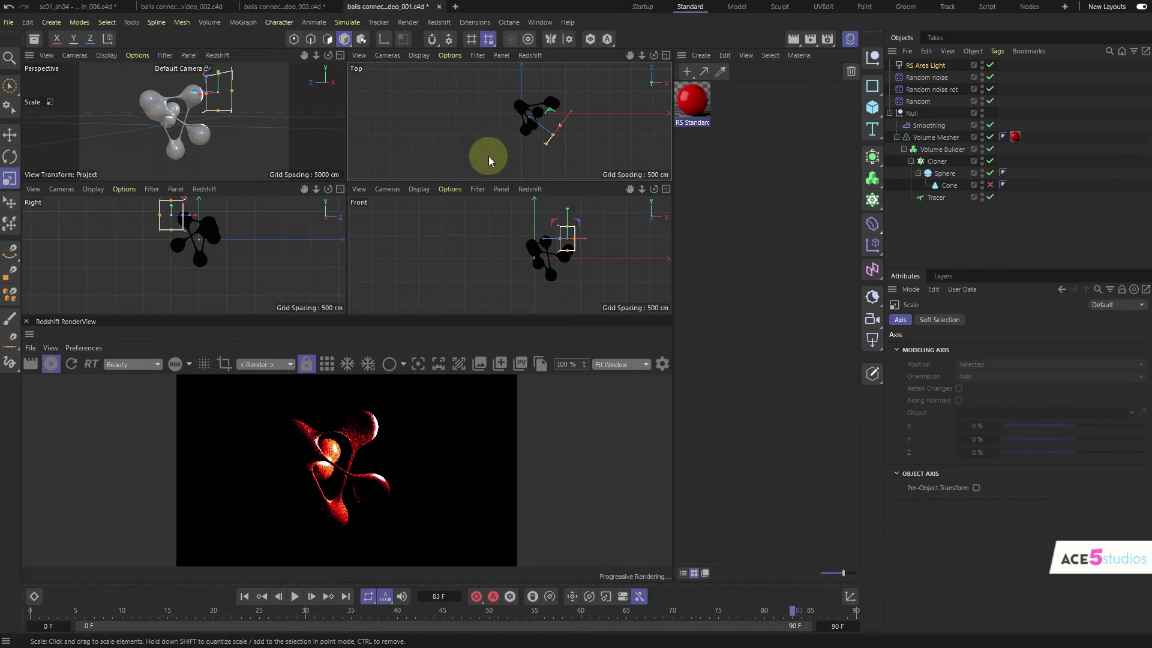
{"action": "left_click_drag", "start_coordinate": [408, 170], "coordinate": [437, 172]}
{"action": "key", "text": "e"}
{"action": "left_click_drag", "start_coordinate": [519, 171], "coordinate": [524, 165]}
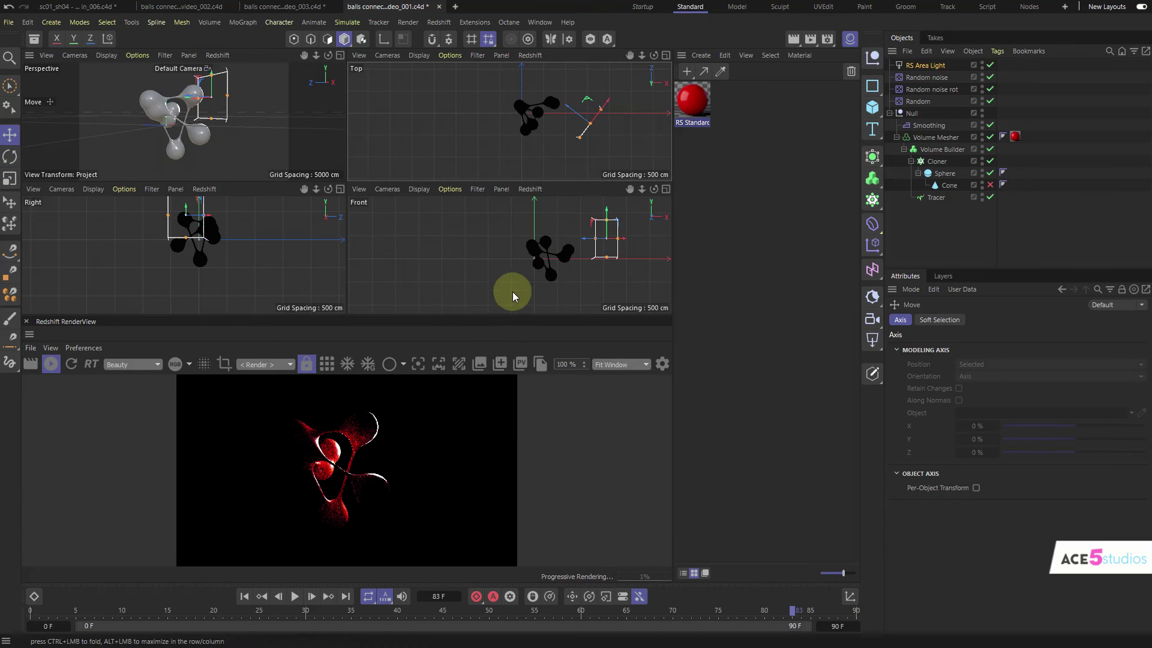
{"action": "left_click_drag", "start_coordinate": [512, 273], "coordinate": [515, 249]}
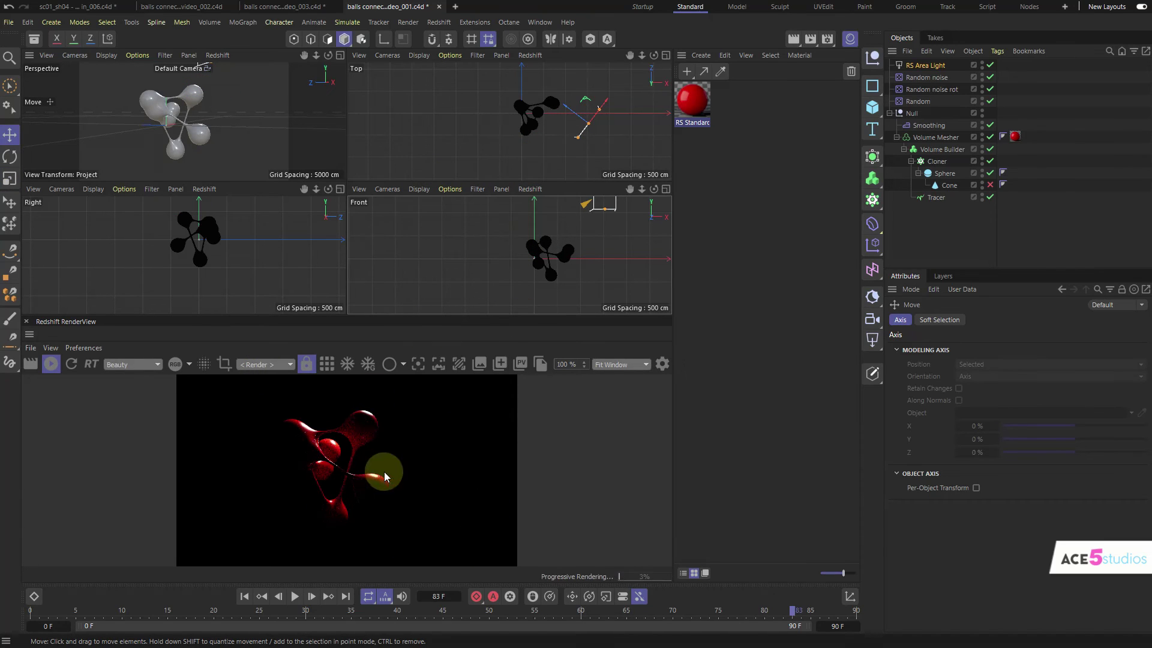
Set the RS Standard material's subsurface scale to 50
{"action": "left_click", "coordinate": [698, 97]}
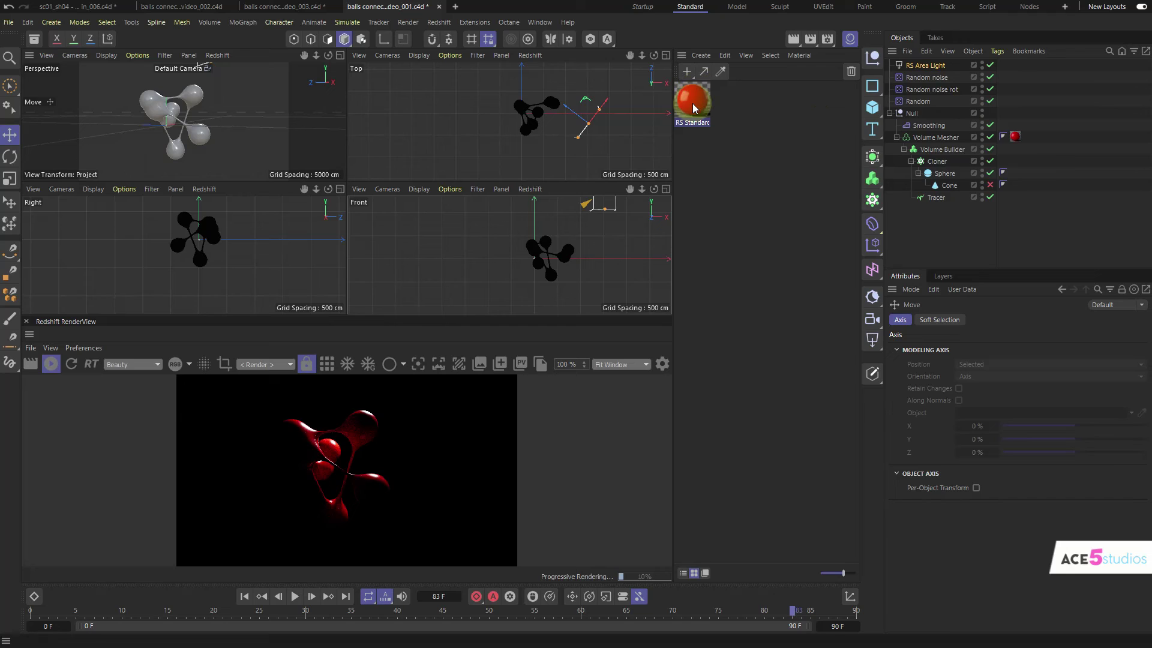
{"action": "scroll", "coordinate": [990, 380], "scroll_direction": "down", "scroll_amount": 10}
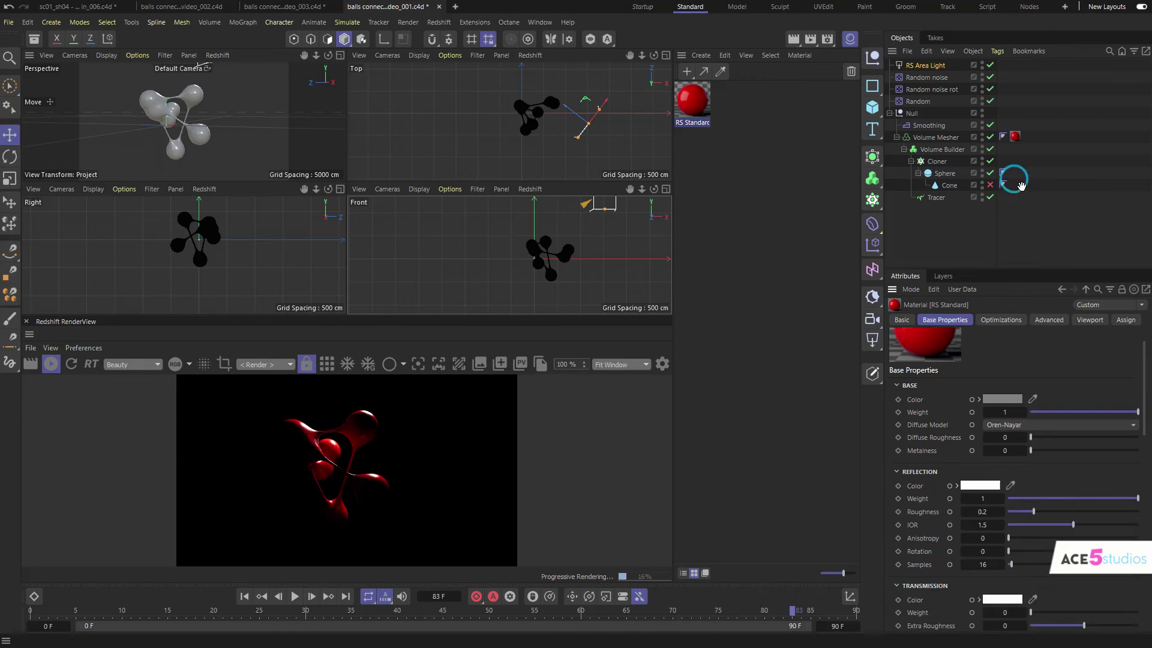
{"action": "scroll", "coordinate": [981, 344], "scroll_direction": "down", "scroll_amount": 1}
{"action": "left_click", "coordinate": [1079, 487]}
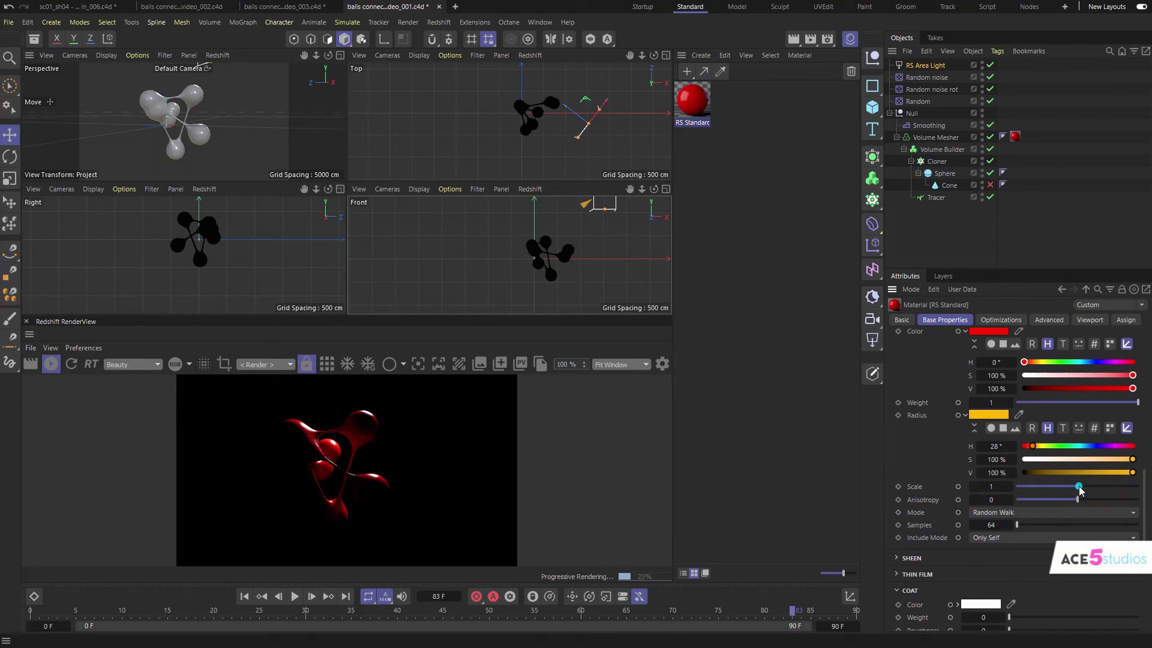
{"action": "left_click", "coordinate": [988, 486]}
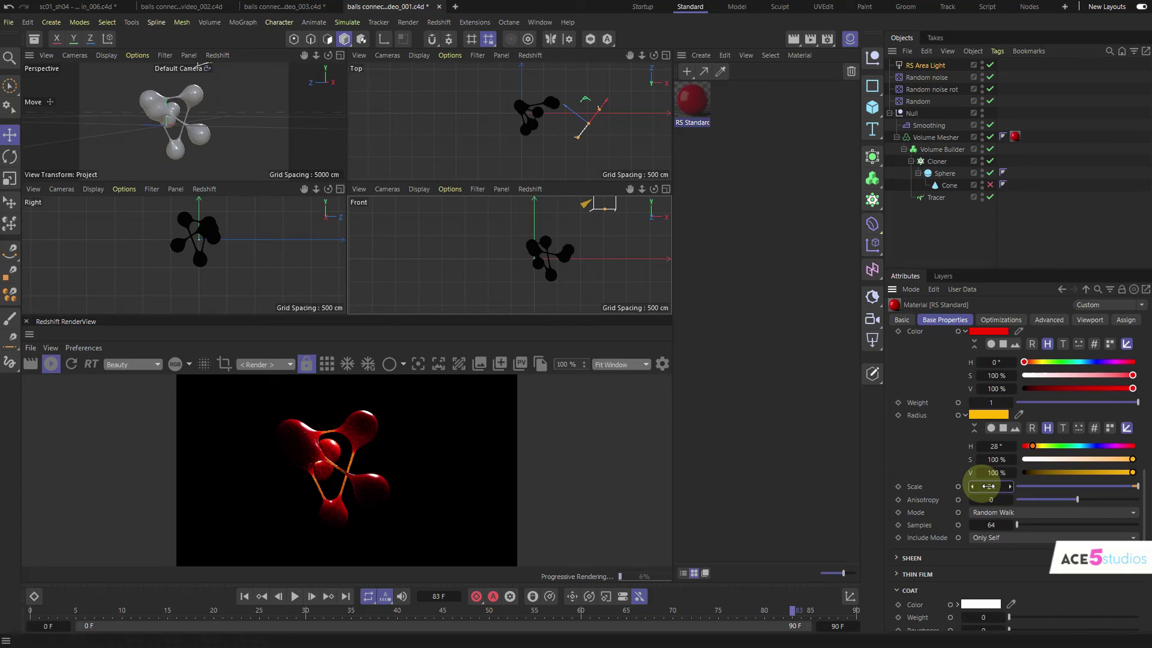
{"action": "left_click_drag", "start_coordinate": [988, 486], "coordinate": [988, 486]}
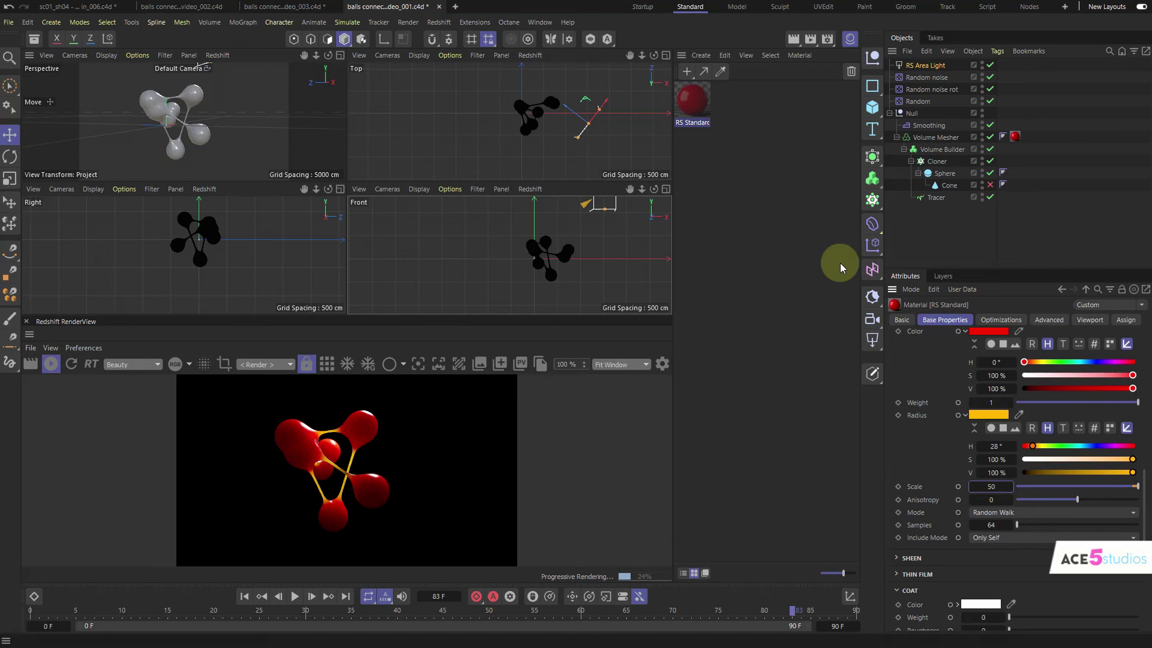
Set the subsurface colour's hue to 210° and the subsurface radius hue to 320°
{"action": "left_click", "coordinate": [1107, 445]}
{"action": "left_click", "coordinate": [1081, 446]}
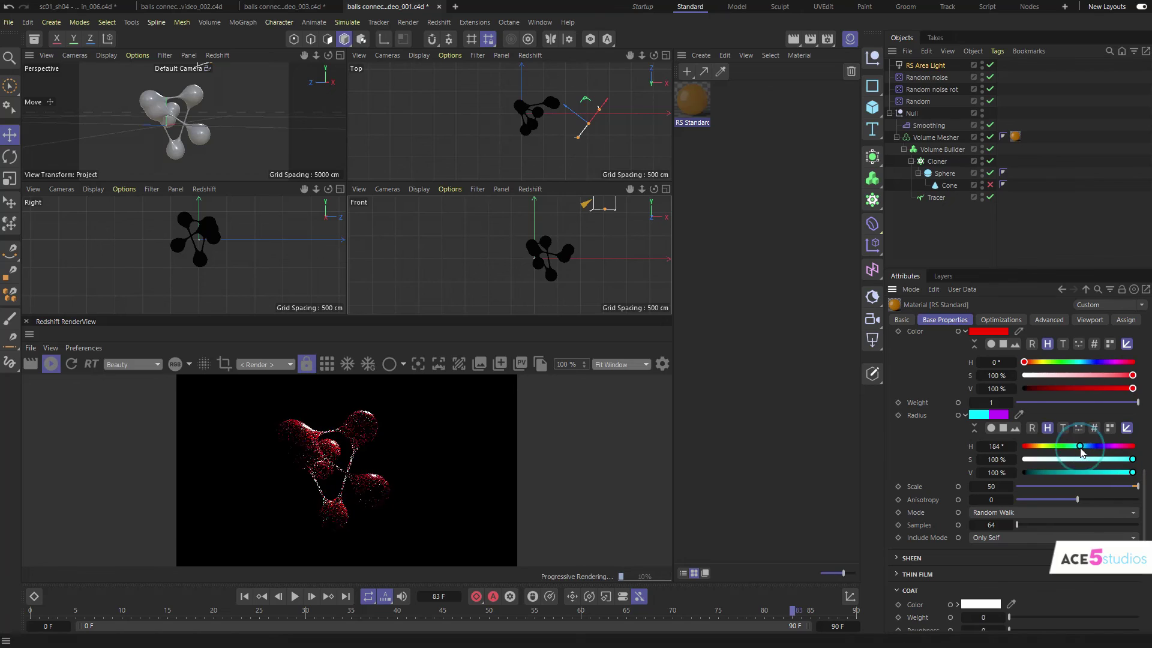
{"action": "left_click_drag", "start_coordinate": [1081, 447], "coordinate": [959, 450]}
{"action": "left_click_drag", "start_coordinate": [1110, 361], "coordinate": [1087, 362]}
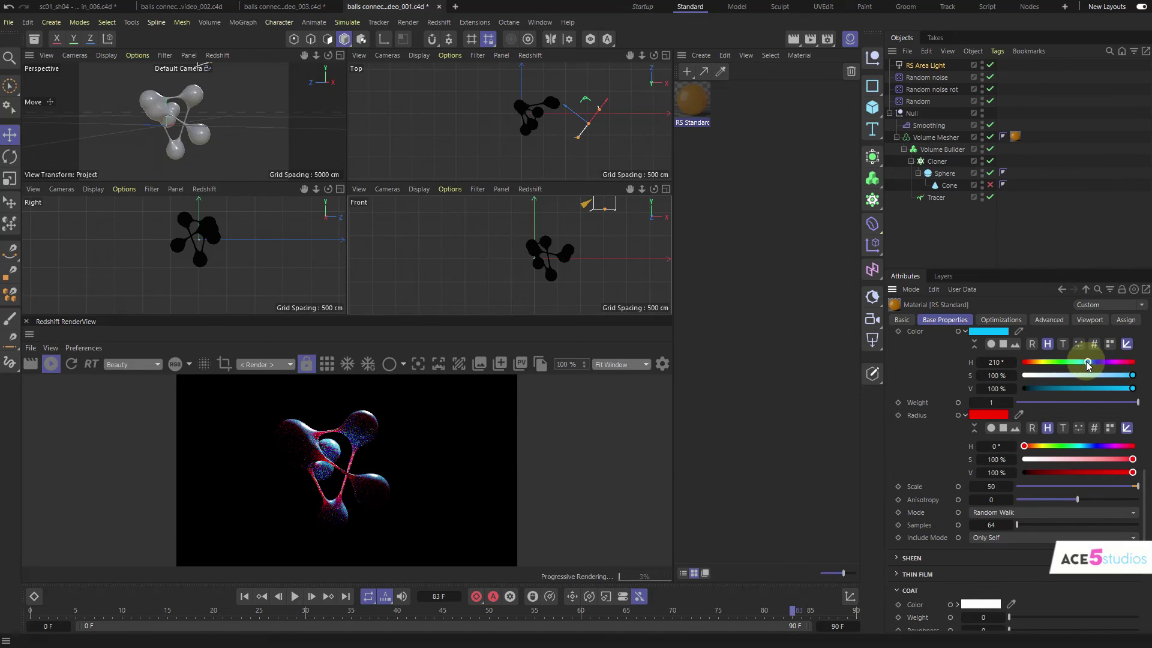
{"action": "left_click", "coordinate": [1121, 446]}
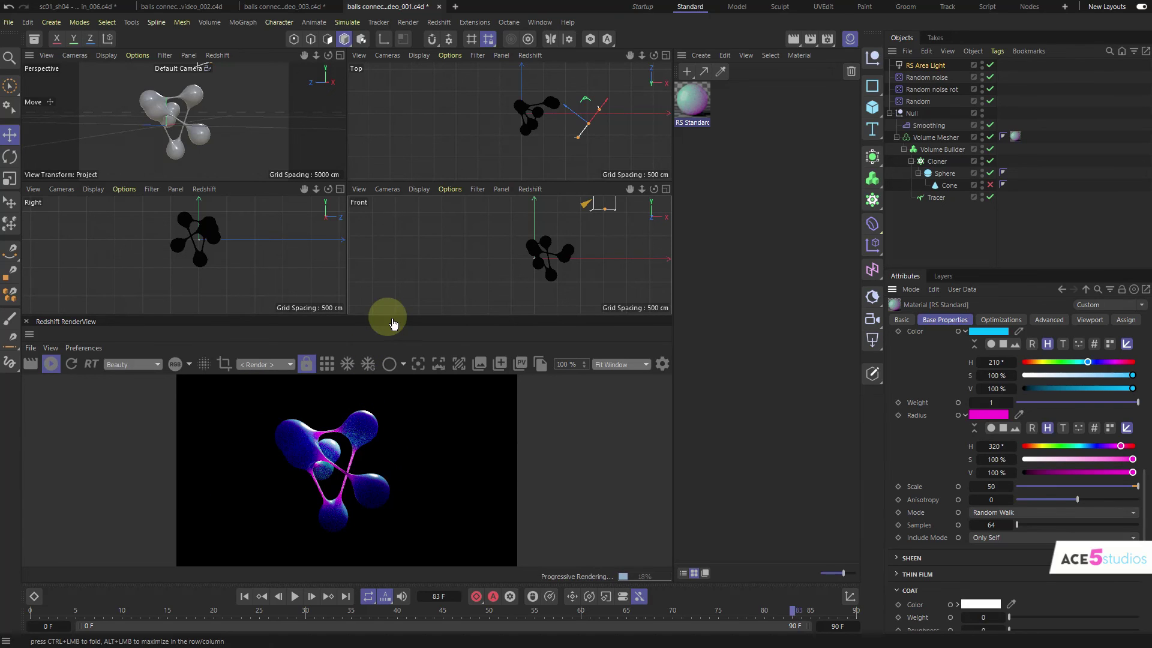
Enlarge the RenderView and enable Denoising in the Redshift render settings, keeping the settings window clear of the render
{"action": "left_click_drag", "start_coordinate": [393, 321], "coordinate": [414, 227]}
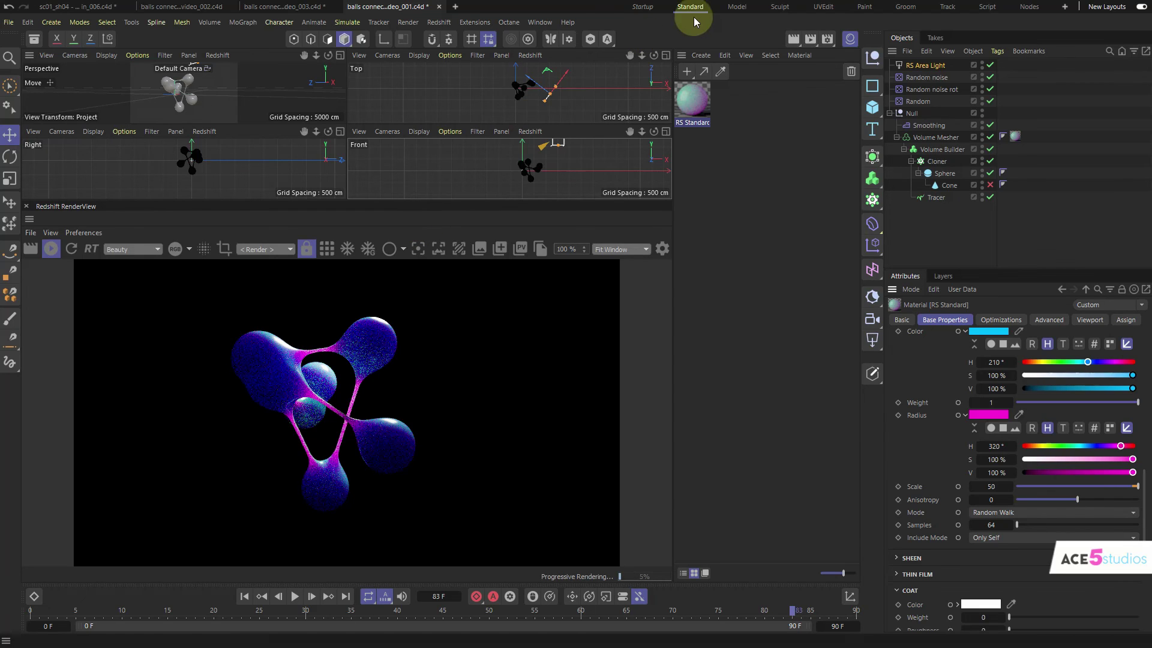
{"action": "left_click", "coordinate": [828, 39]}
{"action": "left_click_drag", "start_coordinate": [954, 30], "coordinate": [566, 76]}
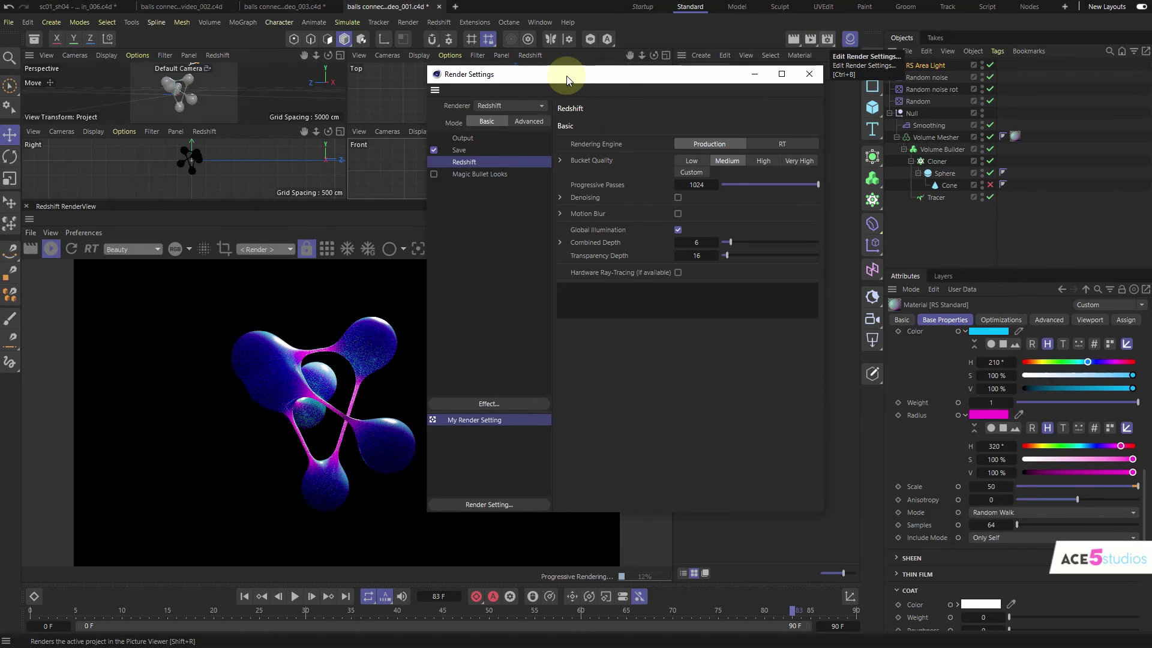
{"action": "left_click", "coordinate": [678, 197]}
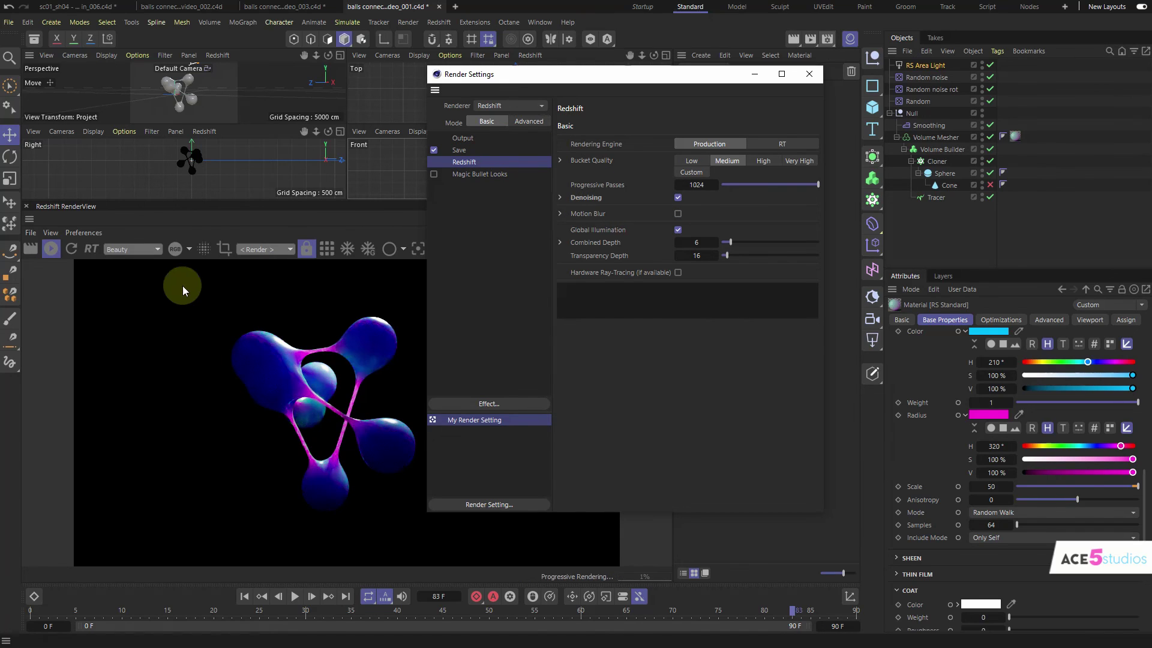
{"action": "left_click", "coordinate": [204, 248]}
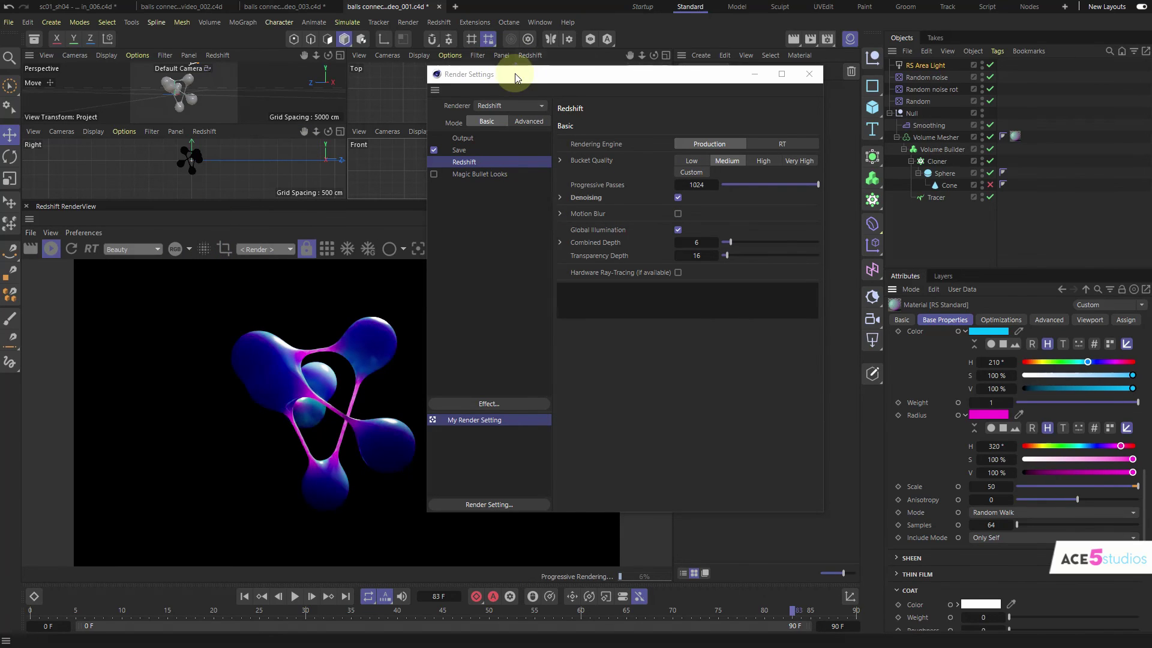
{"action": "left_click_drag", "start_coordinate": [520, 74], "coordinate": [710, 72]}
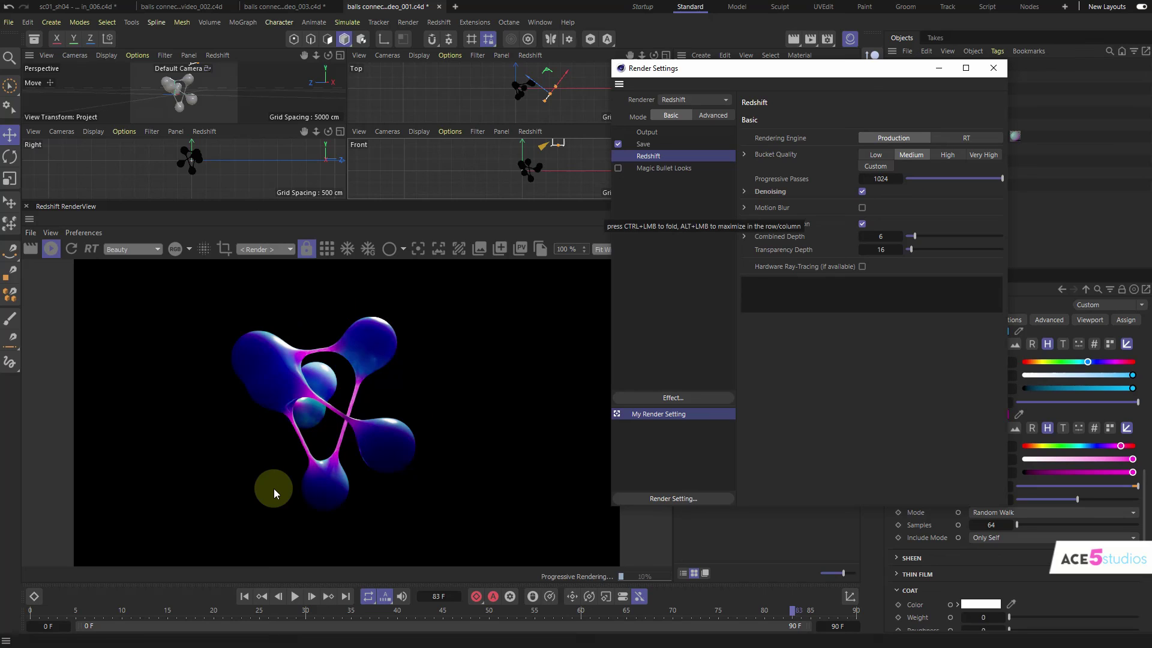